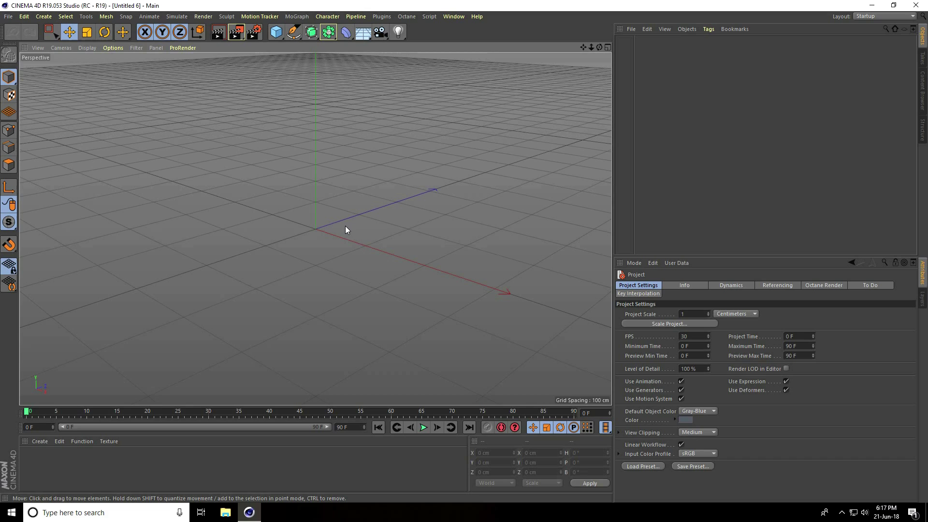
Step: Add a sphere with 50 segments and a default 200 cm cube
left_click(279, 34)
left_click(482, 61)
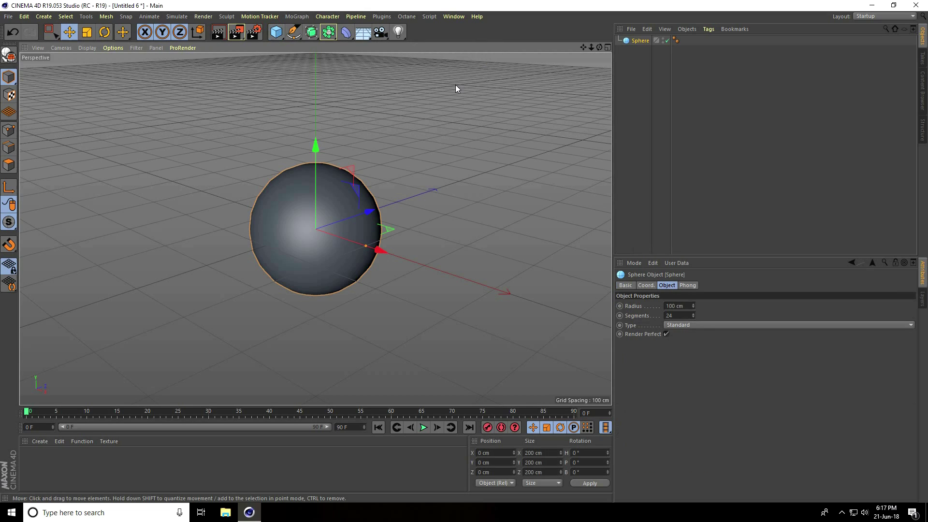
scroll(349, 170, "up", 3)
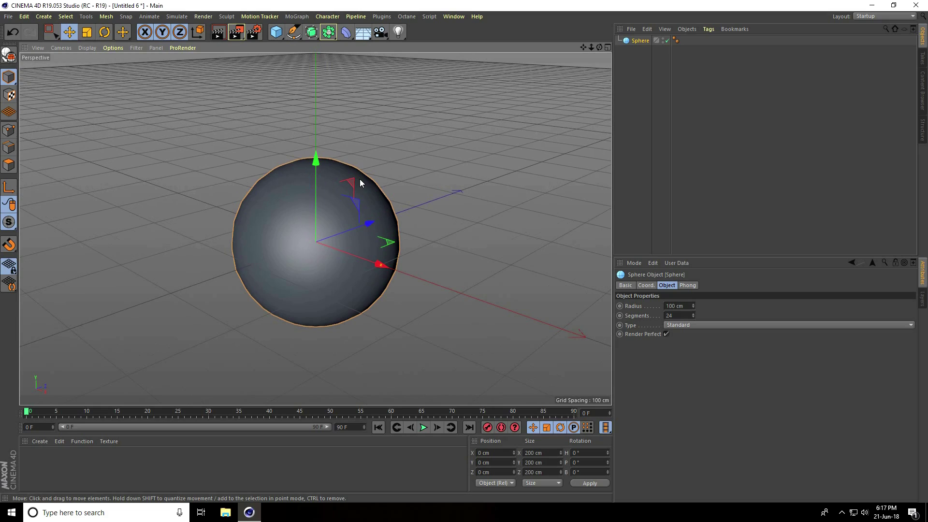
left_click(671, 315)
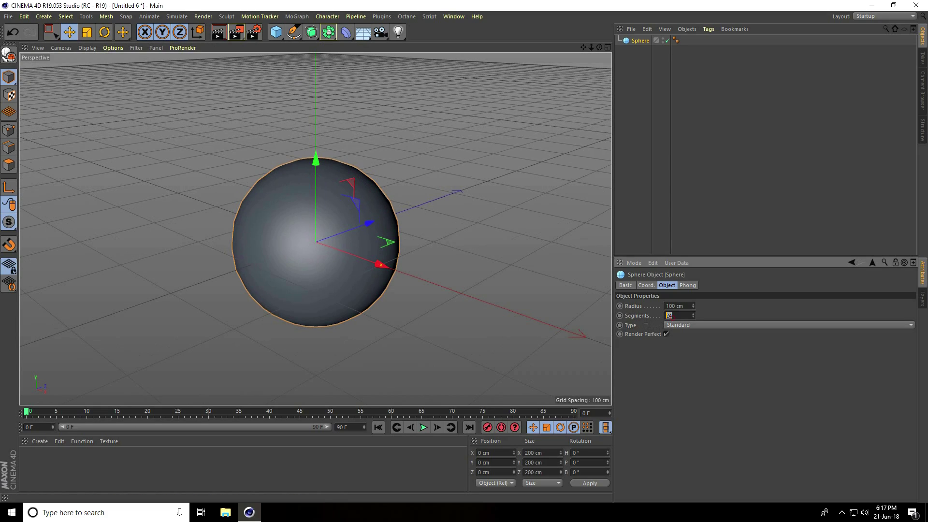
key("Return")
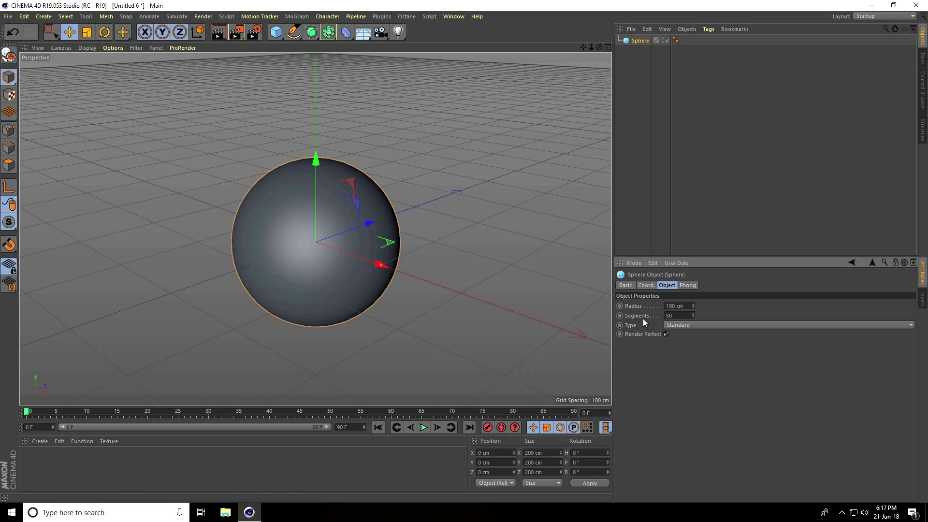
left_click(278, 33)
left_click(383, 56)
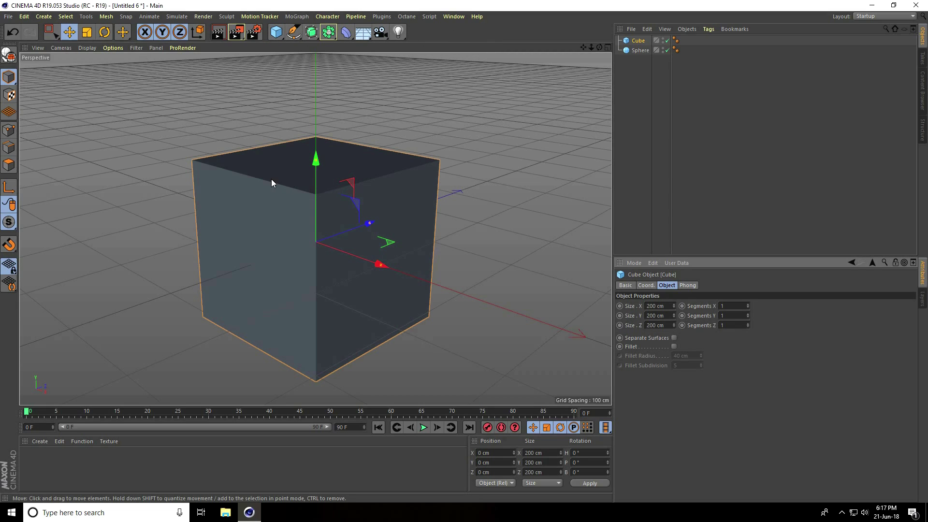
Step: Make the cube editable and flatten it to about 40% of its height
left_click(7, 56)
left_click(87, 33)
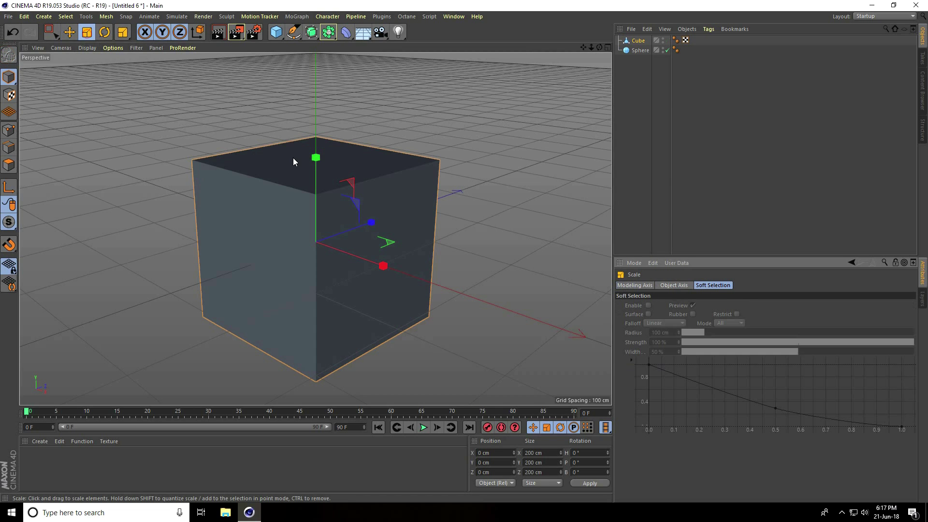
left_click_drag(317, 157, 424, 254)
left_click(69, 33)
Step: In Points mode, box-select the cube's left-end points and squeeze them into a narrow edge
scroll(269, 264, "up", 4)
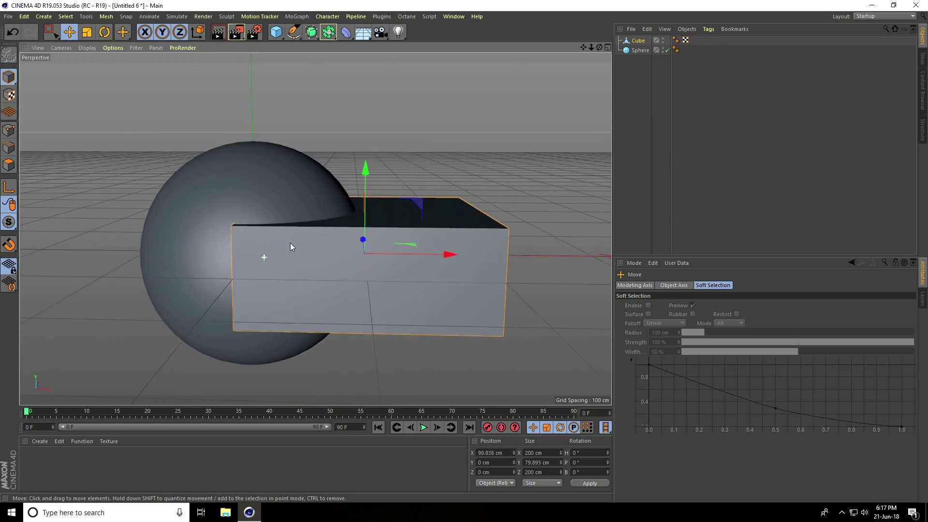
left_click(2, 134)
left_click_drag(51, 31, 115, 65)
left_click_drag(149, 113, 370, 375)
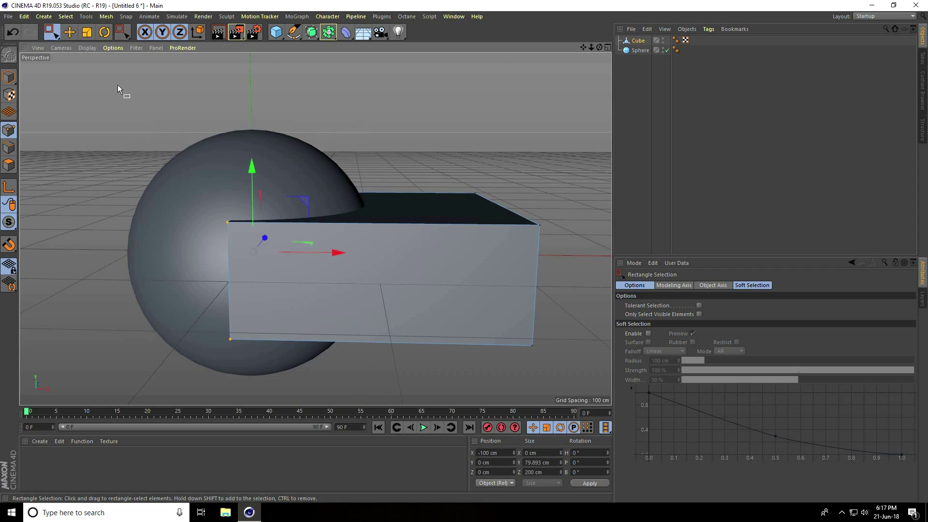
key("t")
left_click_drag(251, 166, 253, 251)
Step: Select the cube's right-end points and pull the wide end in toward the sphere
scroll(426, 265, "down", 3)
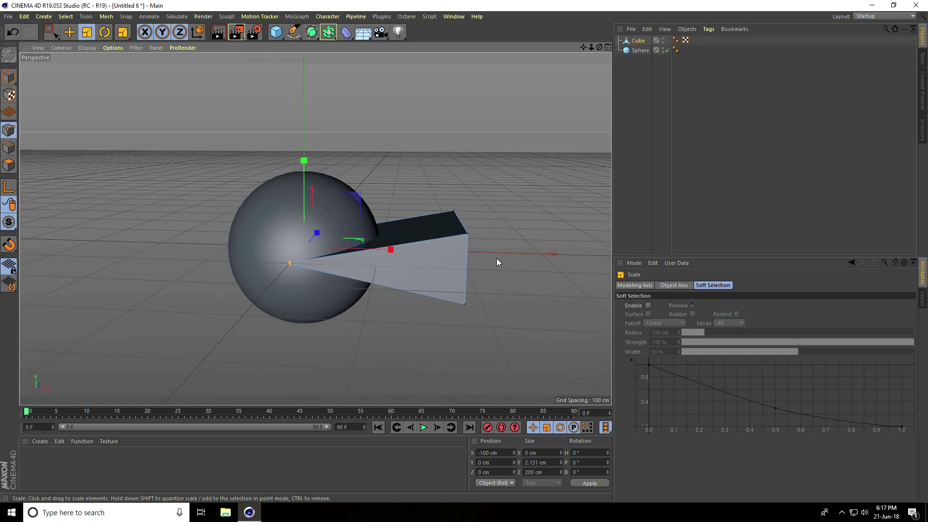
left_click_drag(496, 259, 526, 242, "alt")
left_click(51, 32)
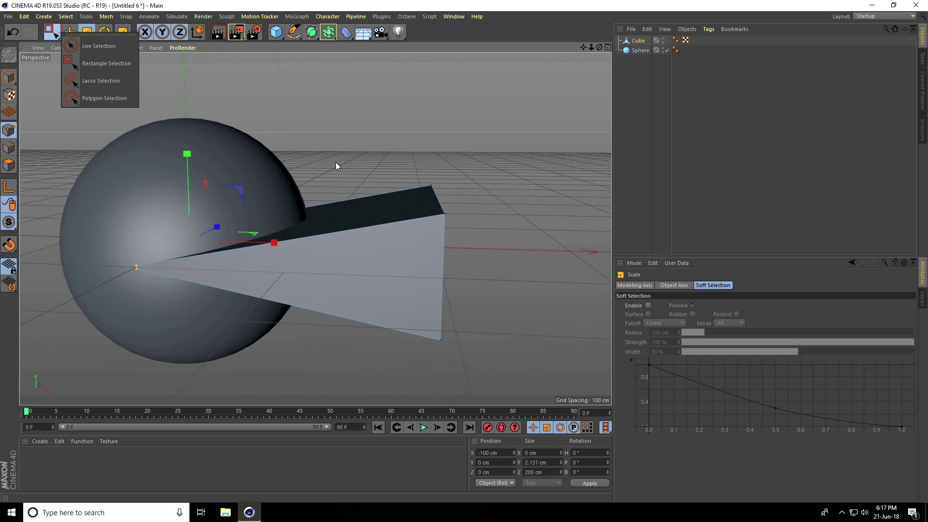
left_click(365, 155)
key("0")
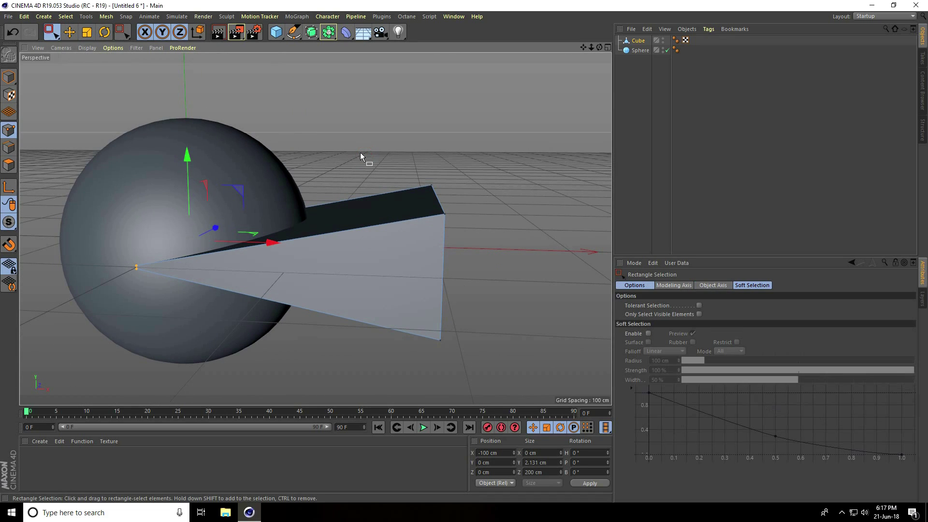
left_click_drag(355, 145, 515, 378)
left_click_drag(517, 249, 338, 271)
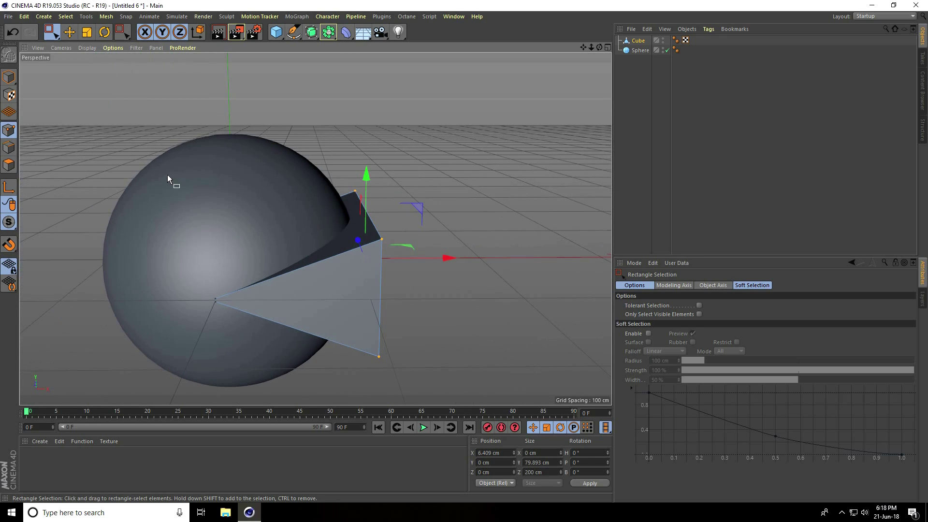
Step: Add a Boole with Sphere above Cube so the wedge subtracts a mouth from the sphere
left_click(9, 76)
key("e")
left_click_drag(328, 32, 510, 48)
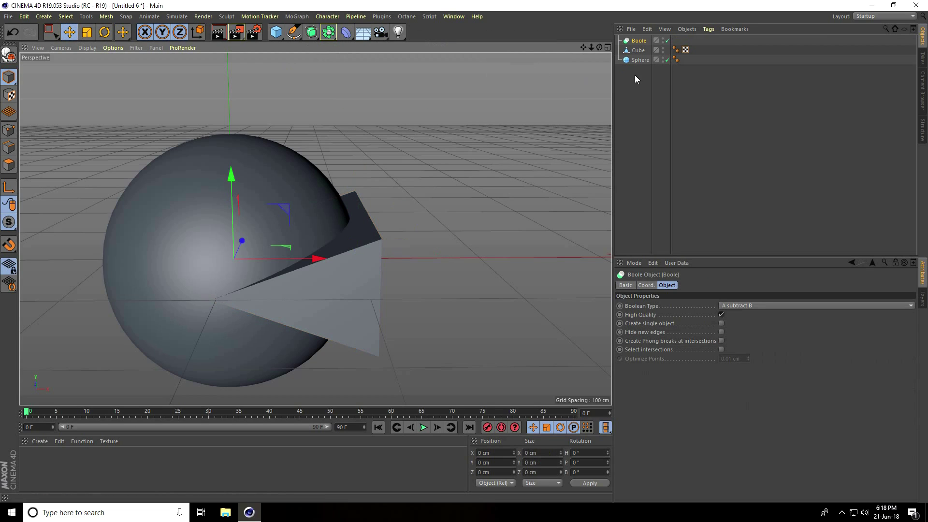
left_click(641, 60)
mouse_move(642, 60)
left_mouse_down()
mouse_move(640, 51)
mouse_move(626, 82)
mouse_move(638, 41)
left_mouse_up()
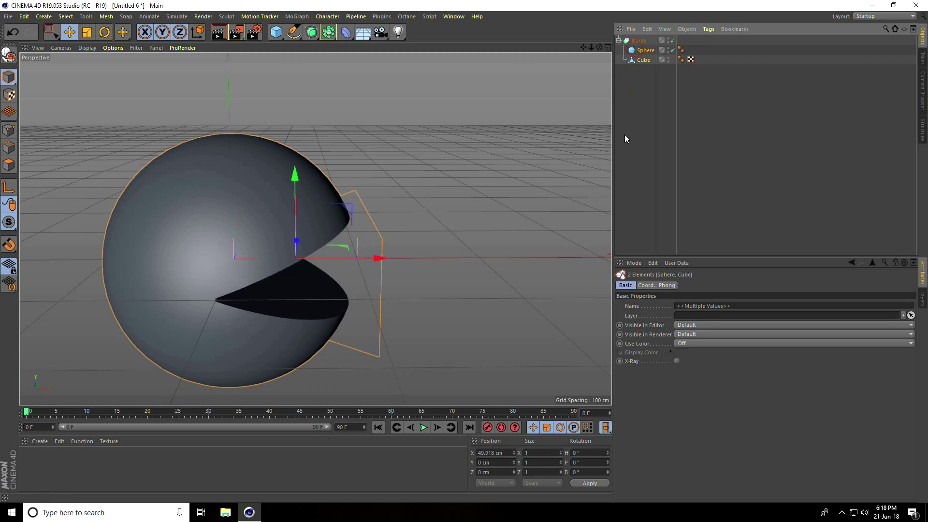
left_click_drag(396, 294, 358, 270, "alt")
middle_click_drag(83, 227, 257, 244, "alt")
left_click_drag(257, 244, 271, 262, "alt")
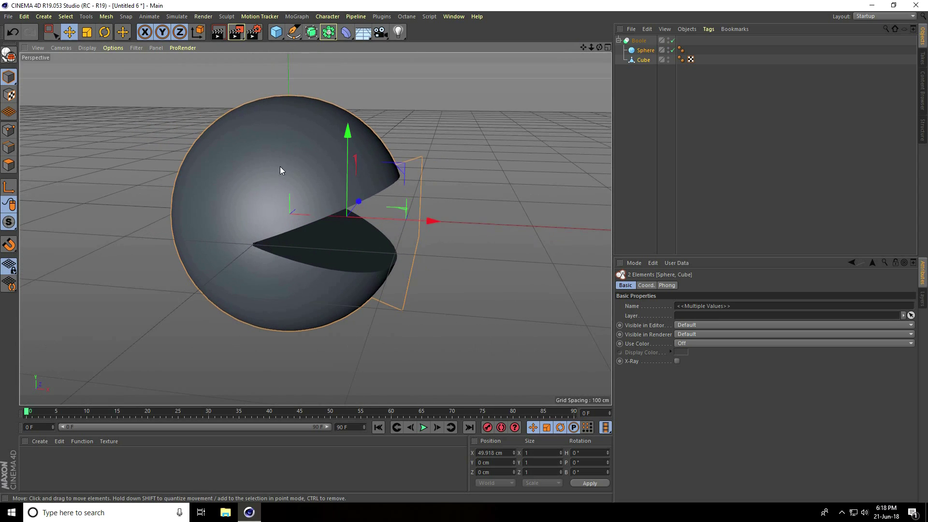
Step: Add a new 50-segment sphere and move it beside Pac-Man along Z
left_click(275, 32)
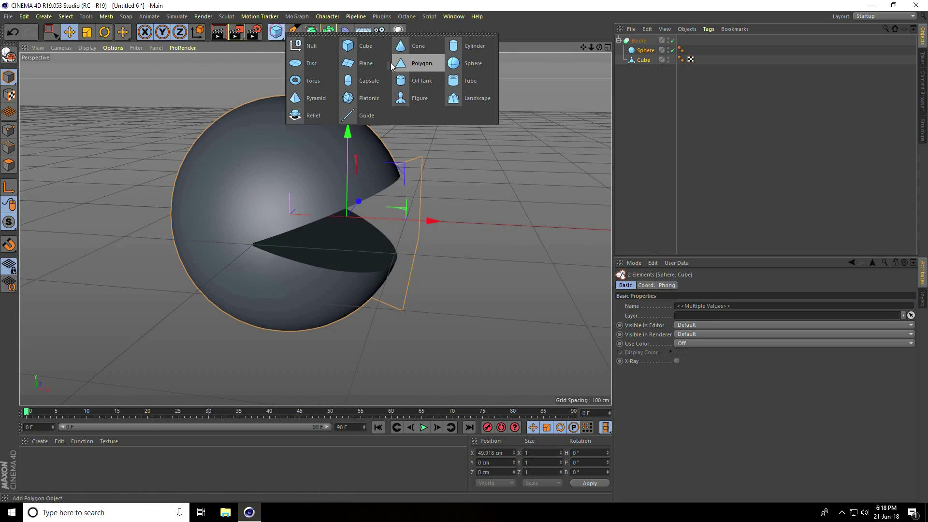
left_click(466, 68)
right_click_drag(335, 207, 273, 253, "alt")
left_click_drag(273, 253, 271, 251, "alt")
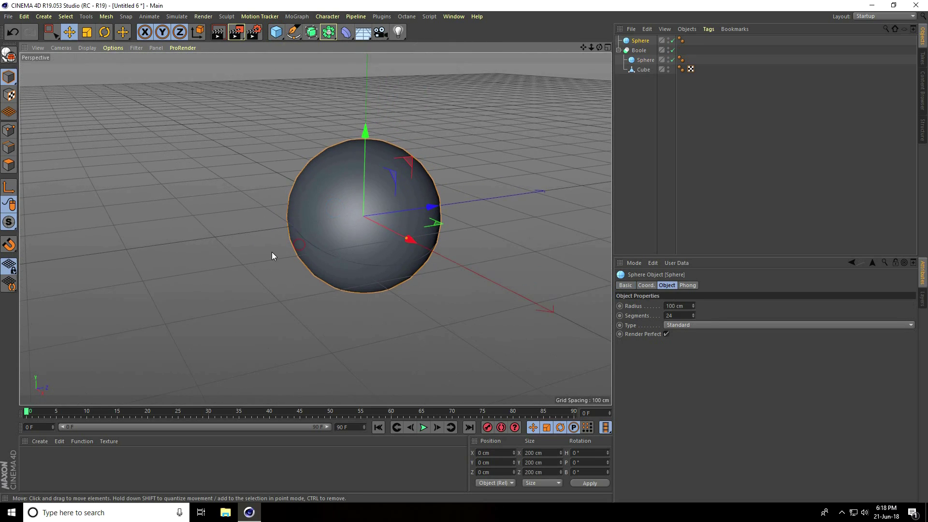
left_click_drag(421, 208, 295, 224)
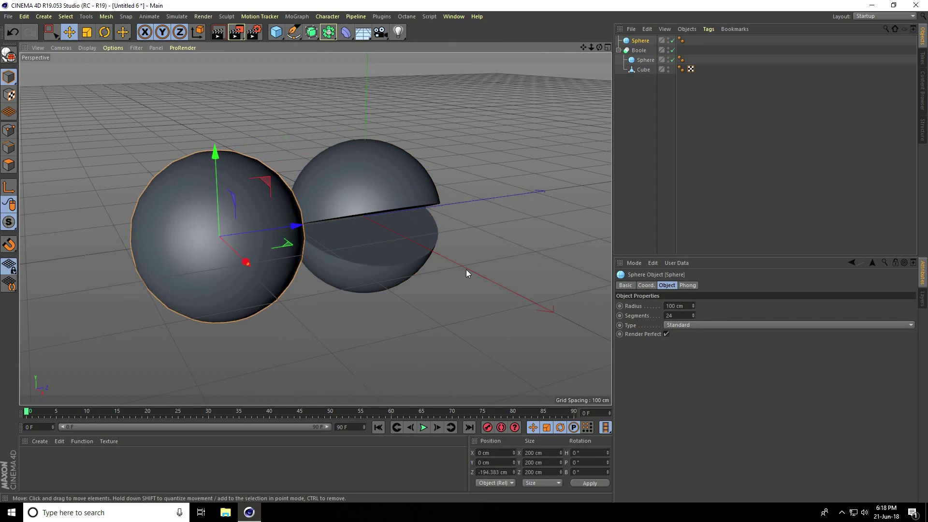
double_click(674, 315)
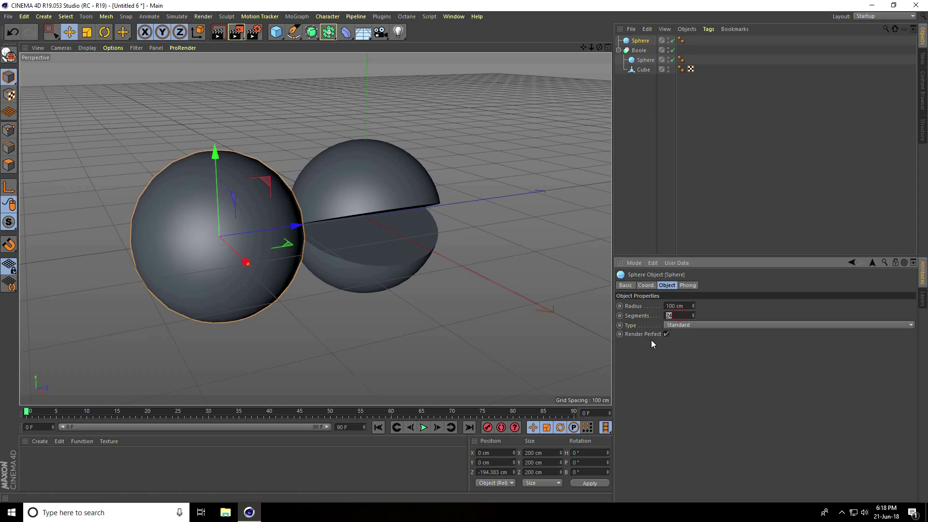
type("50")
key("Return")
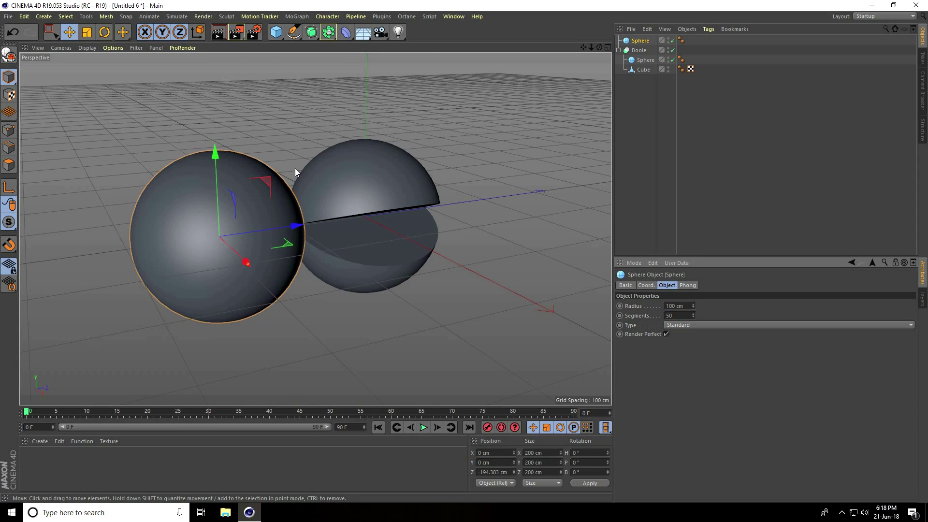
Step: Make the new sphere editable, flatten it to about 32%, and shrink it to eye size
left_click(9, 55)
left_click(86, 33)
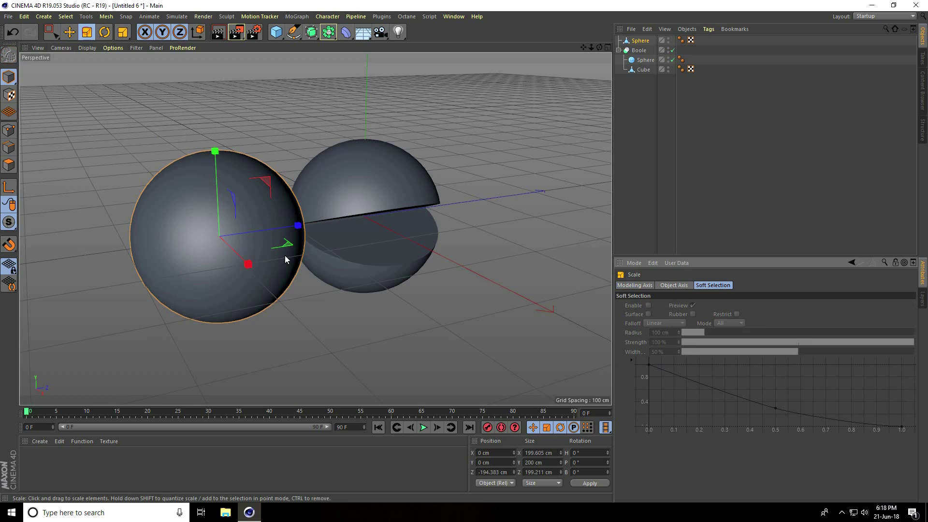
left_click_drag(298, 226, 248, 237)
left_click_drag(253, 193, 37, 366, "alt")
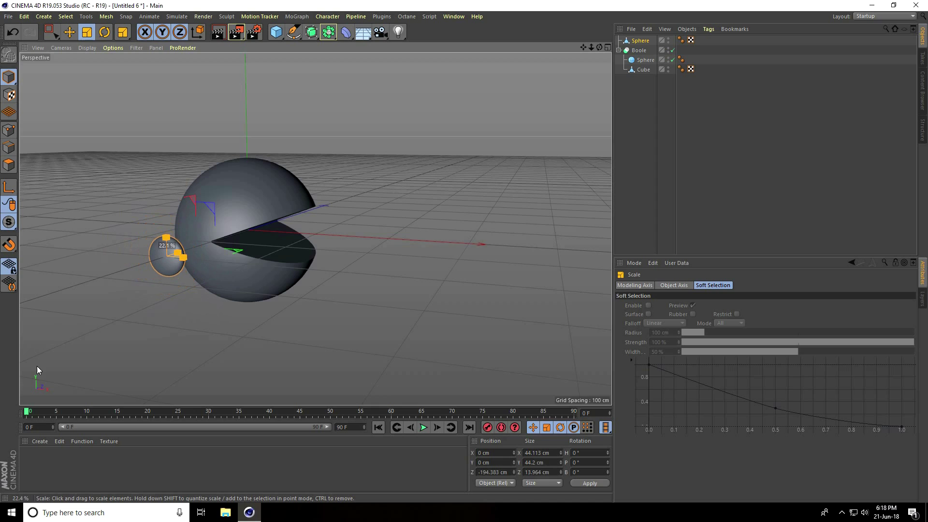
key("e")
left_click_drag(202, 217, 243, 202, "alt")
Step: Raise the small sphere to head height and move it forward onto the face
left_click_drag(216, 162, 211, 106)
scroll(259, 153, "up", 3)
scroll(261, 159, "up", 1)
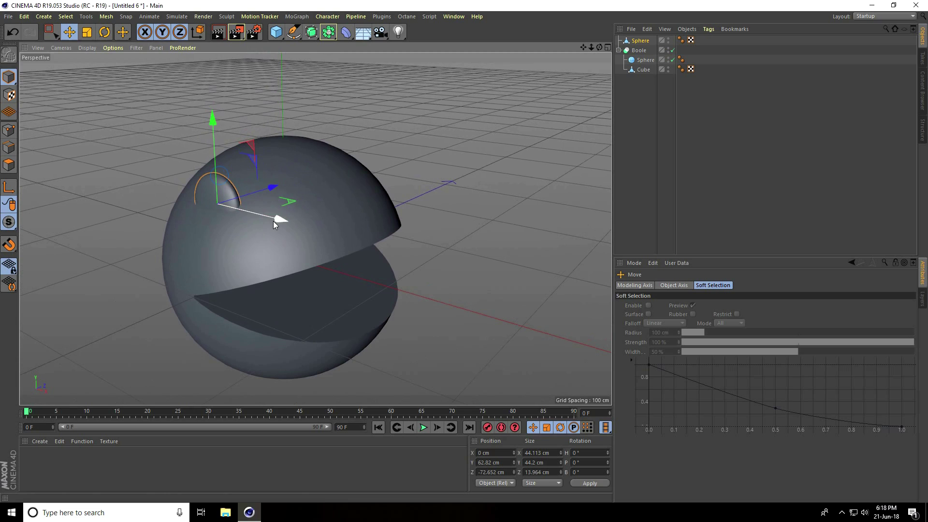
left_click_drag(273, 221, 273, 187)
scroll(273, 187, "up", 3)
Step: Rotate the eye so it follows the head surface and faces outward
left_click(105, 32)
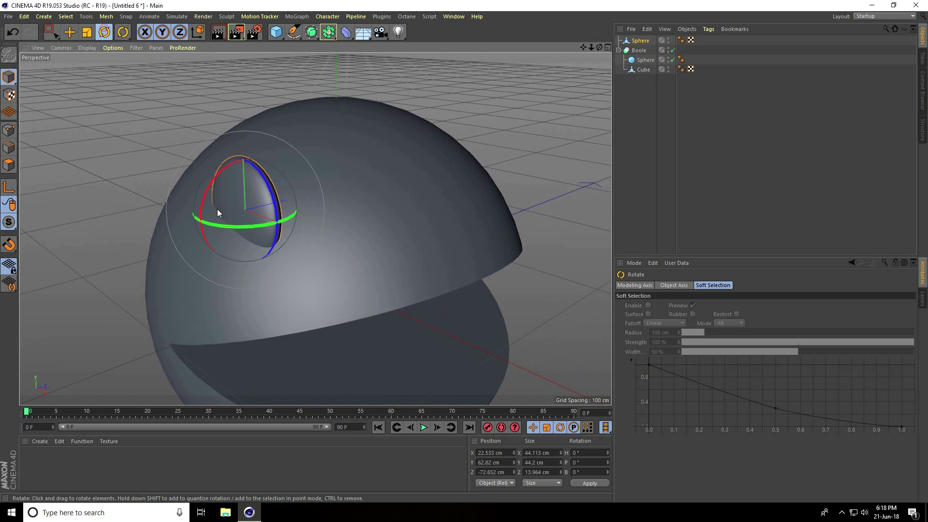
left_click_drag(206, 197, 232, 196)
left_click_drag(232, 202, 328, 216, "alt")
left_click_drag(214, 195, 211, 189)
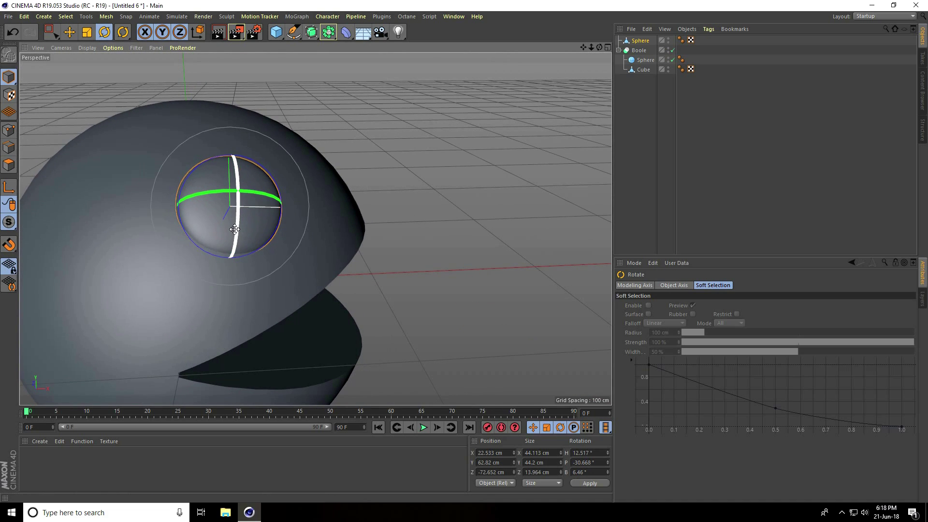
mouse_move(235, 217)
left_mouse_down()
mouse_move(237, 231)
mouse_move(142, 247)
mouse_move(101, 226)
mouse_move(167, 251)
mouse_move(285, 249)
mouse_move(182, 245)
mouse_move(242, 201)
left_mouse_up()
left_click(69, 32)
left_click(74, 78)
left_click(243, 204)
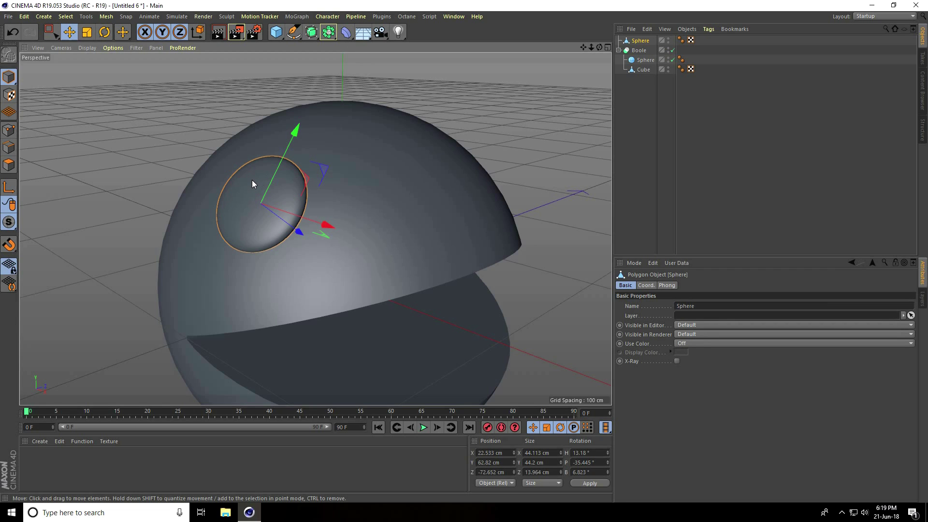
Step: Duplicate the eye sphere, shrink the copy to about 85%, and push it slightly outward
key("ctrl+c")
key("ctrl+v")
left_click_drag(251, 256, 309, 219, "alt")
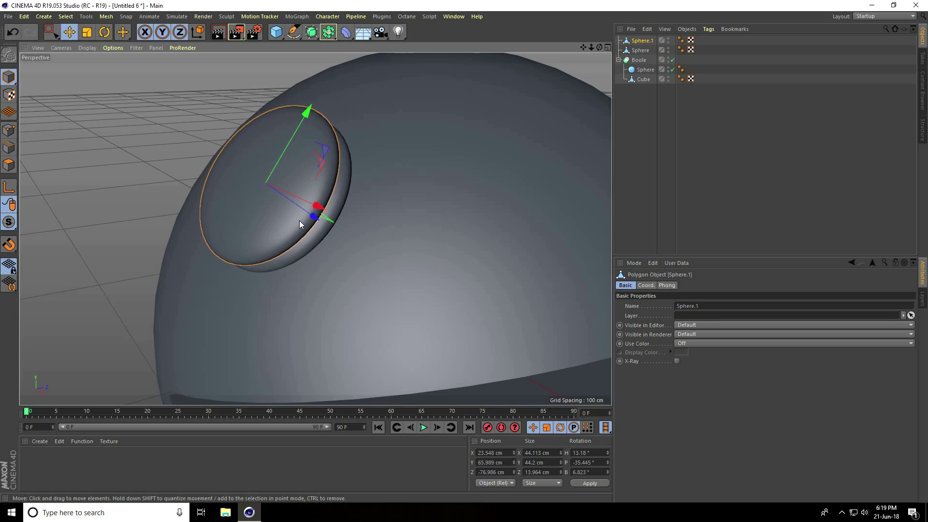
key("t")
left_click_drag(391, 95, 255, 149)
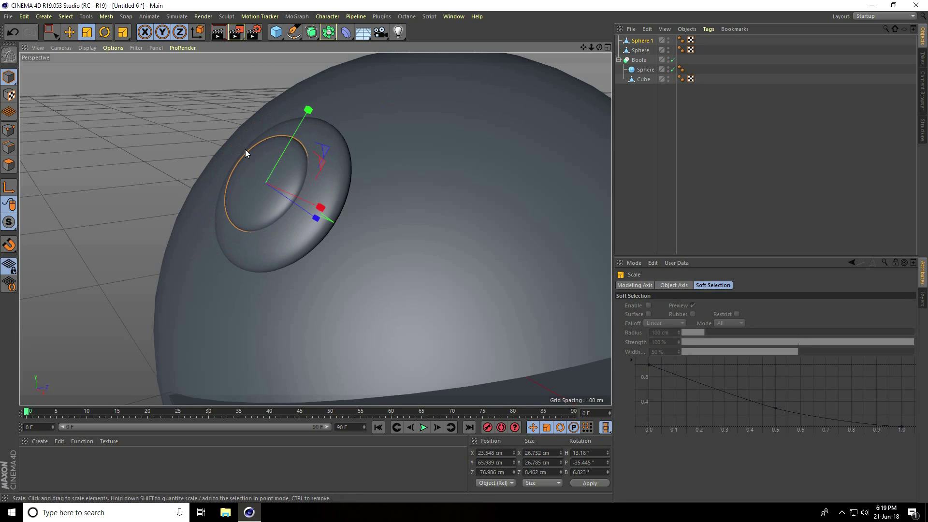
left_click(76, 32)
left_click_drag(299, 220, 375, 222)
left_click(148, 166)
scroll(249, 196, "down", 5)
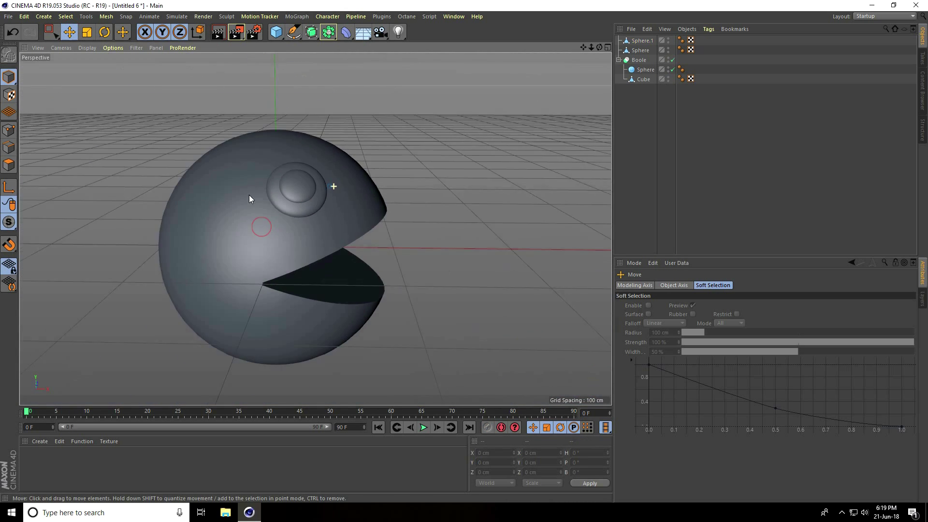
left_click_drag(249, 196, 305, 214, "alt")
scroll(358, 267, "up", 5)
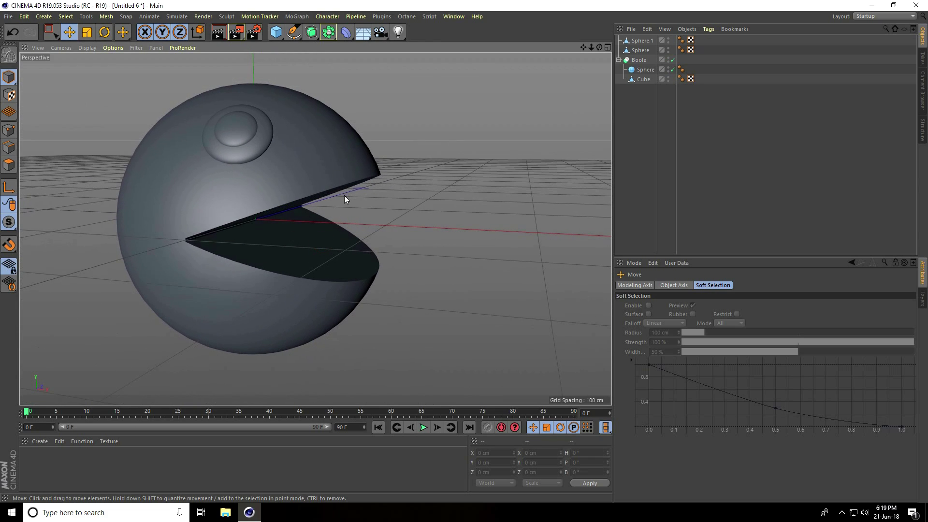
Step: Select the mouth-cutting cube and set the animation length to 300 frames
left_click(322, 220)
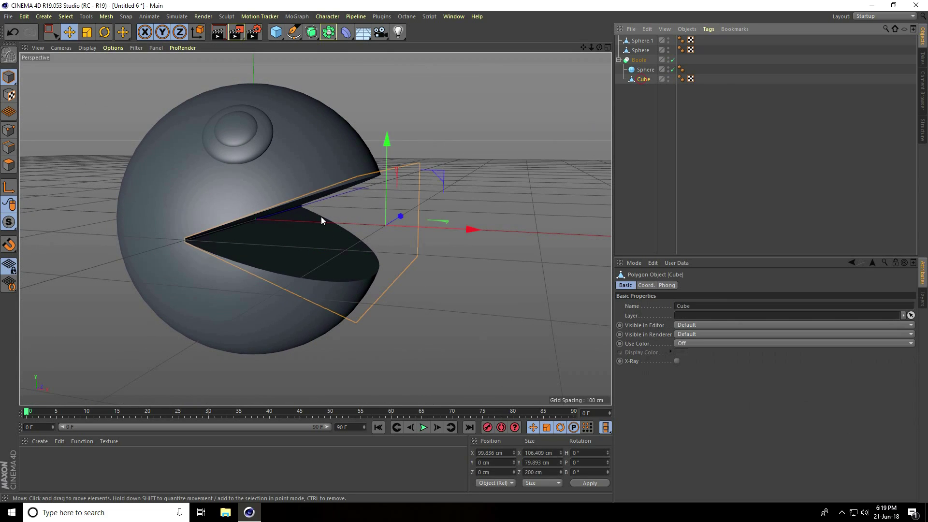
left_click(646, 285)
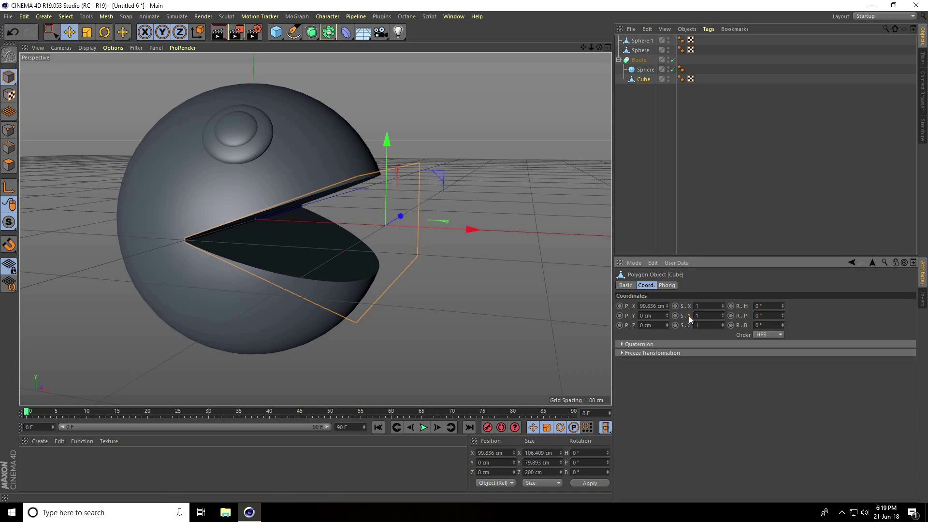
left_click_drag(725, 316, 722, 309)
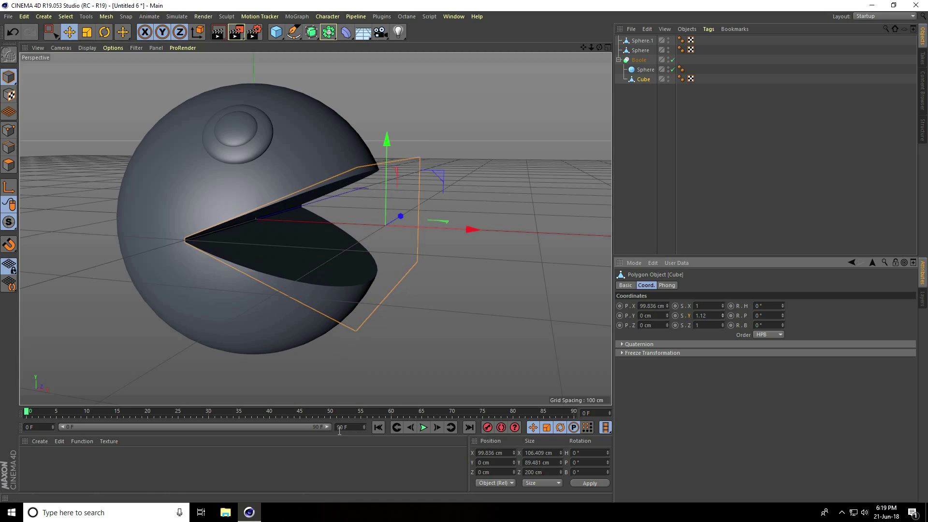
left_click_drag(359, 427, 325, 430)
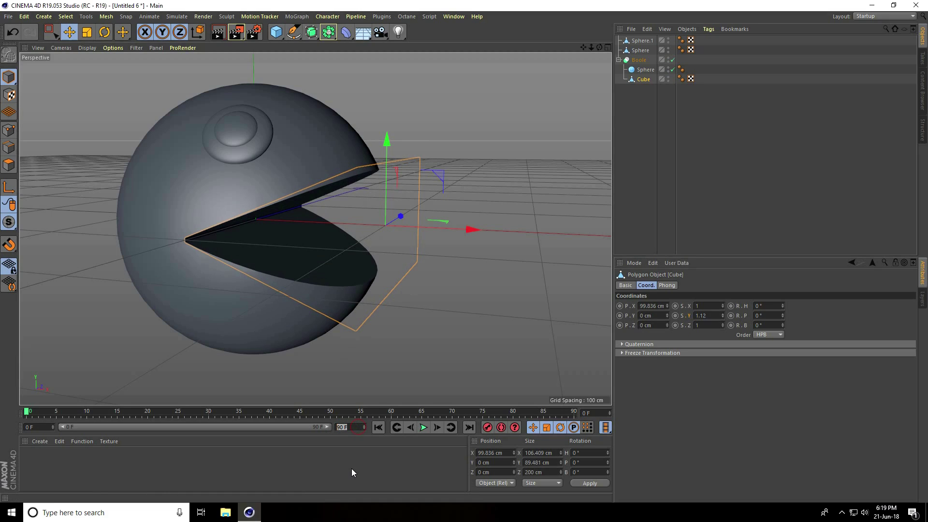
type("300")
key("Return")
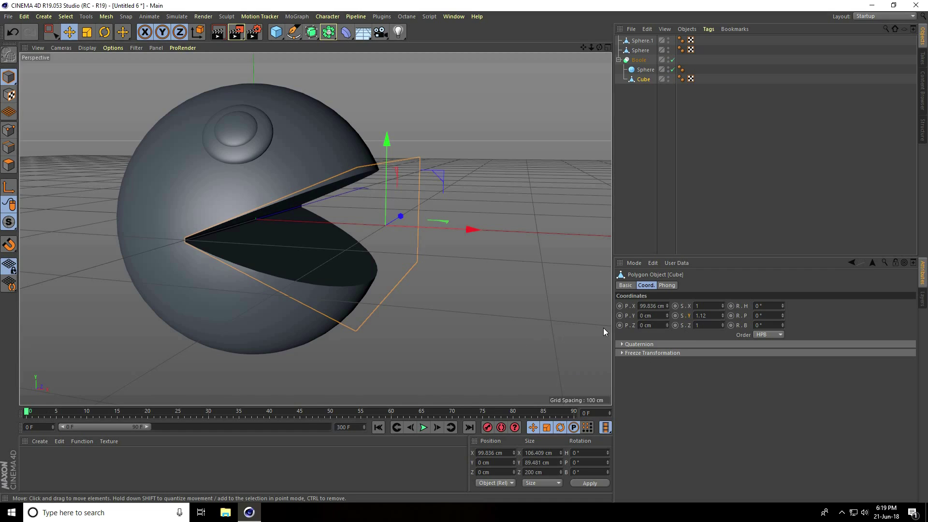
Step: Set the cube's Y scale to 0.25 at frame 0, then to 2 at frame 20
left_click(691, 315)
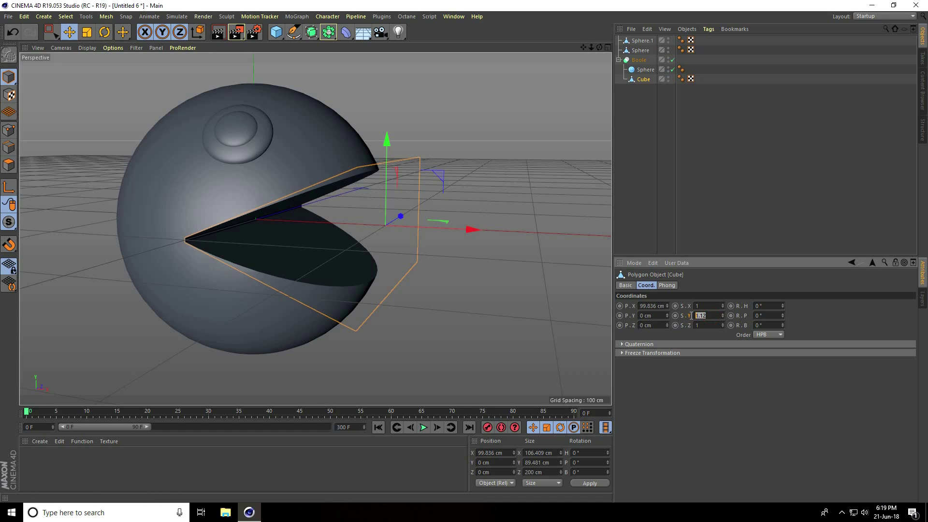
type("0.05")
key("Return")
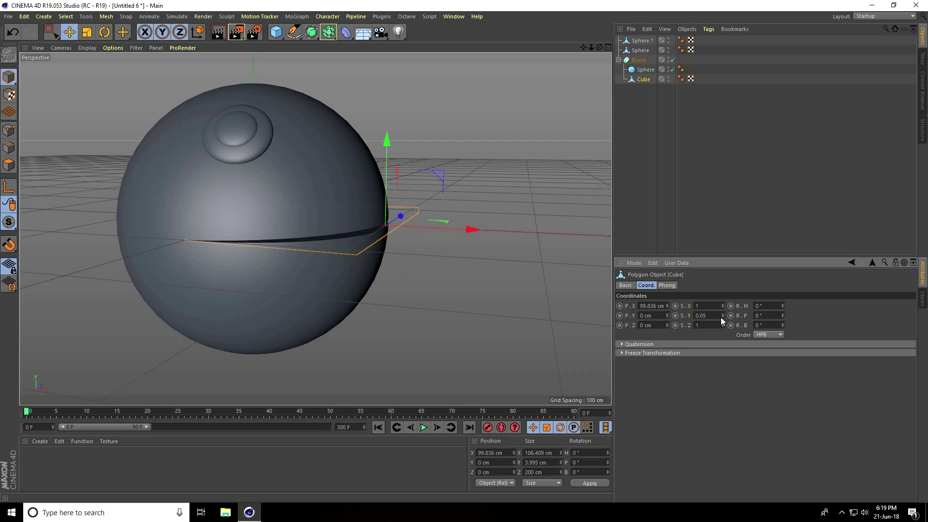
mouse_move(722, 314)
left_mouse_down()
mouse_move(723, 304)
mouse_move(707, 317)
left_mouse_up()
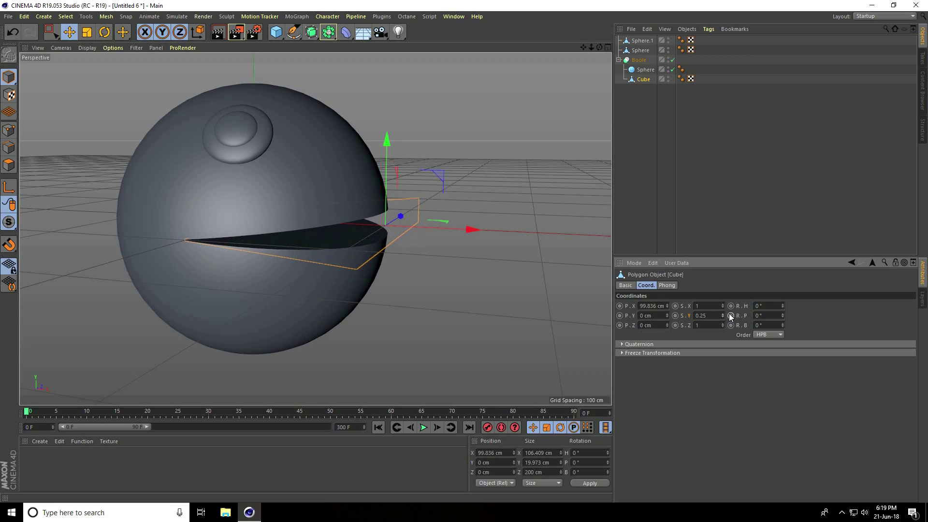
left_click(713, 314)
type("0.25")
left_click_drag(25, 414, 65, 415)
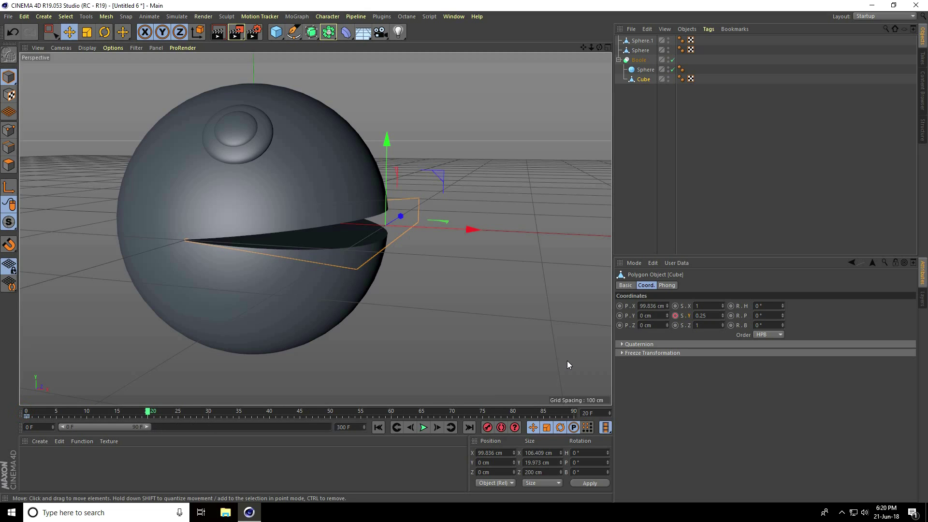
left_click_drag(723, 314, 690, 320)
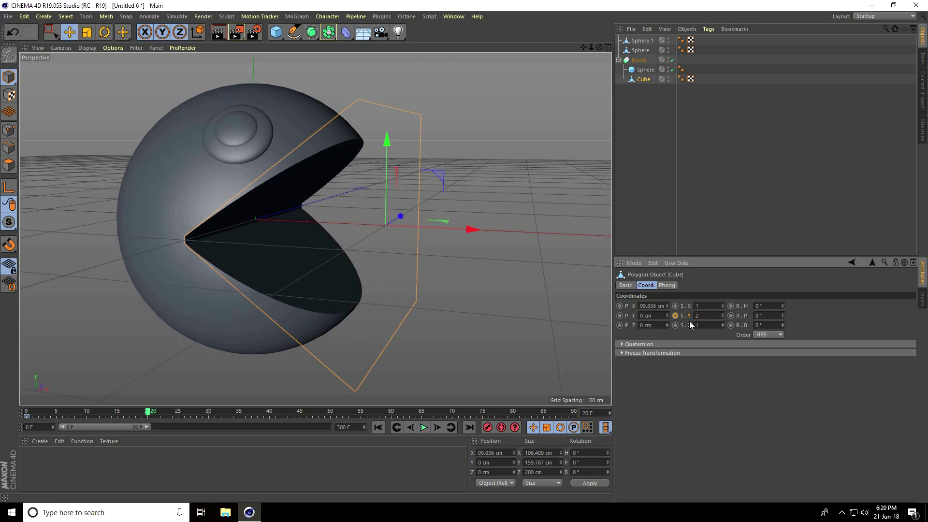
Step: Keyframe the wide-open Y scale at frame 20 and preview the mouth opening
left_click(674, 315)
left_click(378, 427)
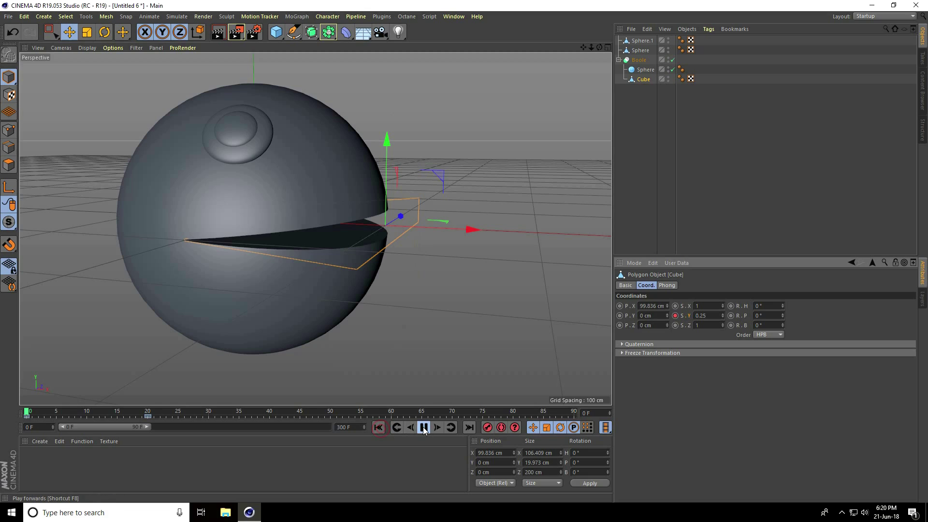
left_click(423, 428)
left_click(424, 428)
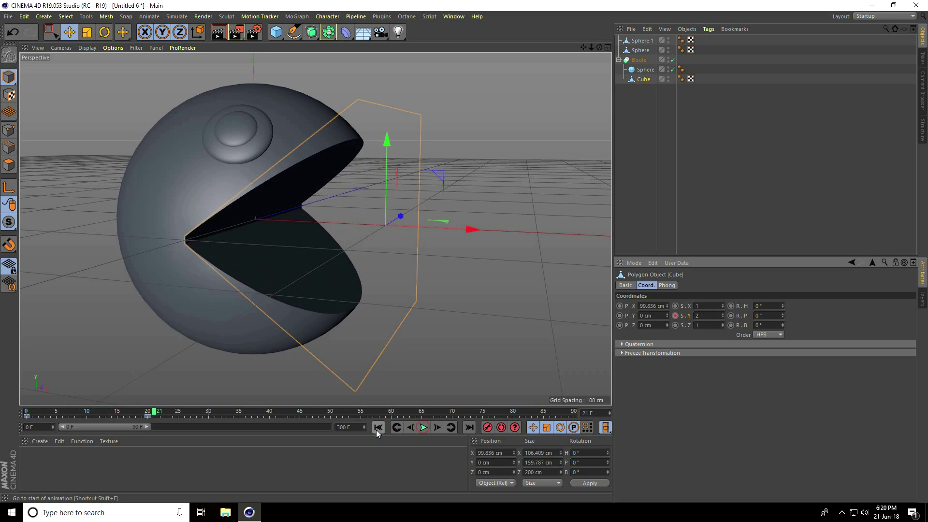
left_click(377, 428)
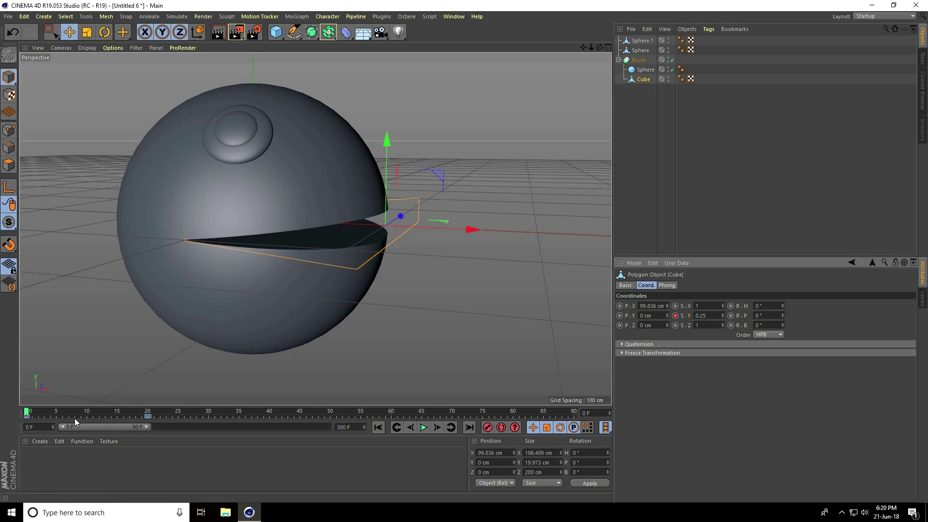
Step: Copy the open/close Y scale keys to around frames 40 and 60, then preview
left_click(154, 417)
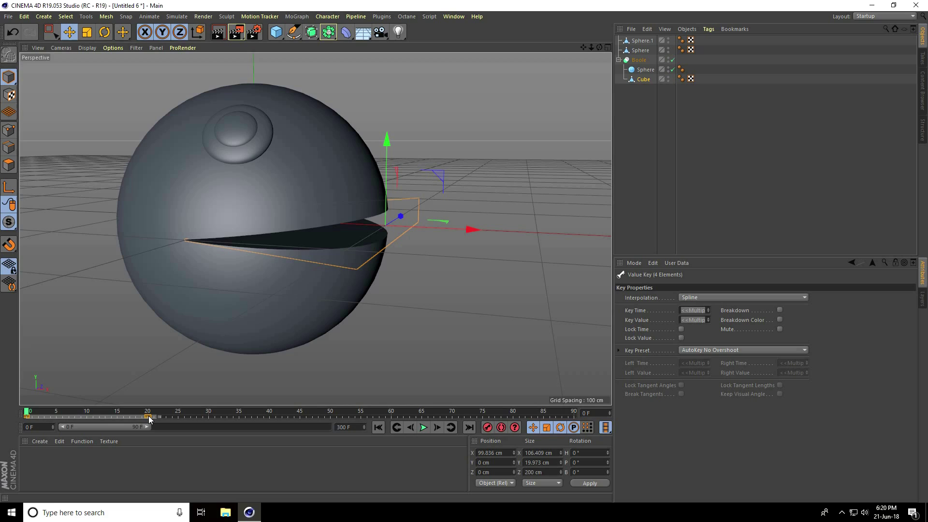
left_click_drag(147, 417, 379, 419)
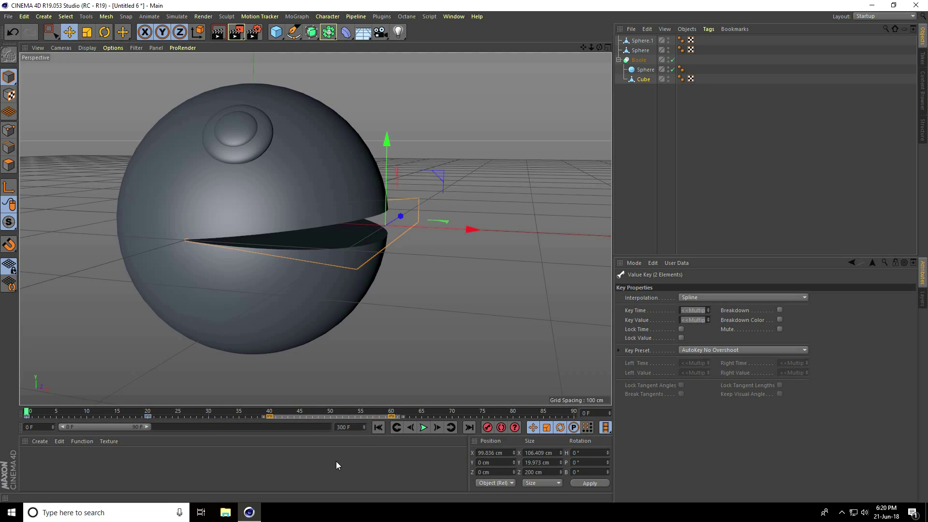
left_click(424, 427)
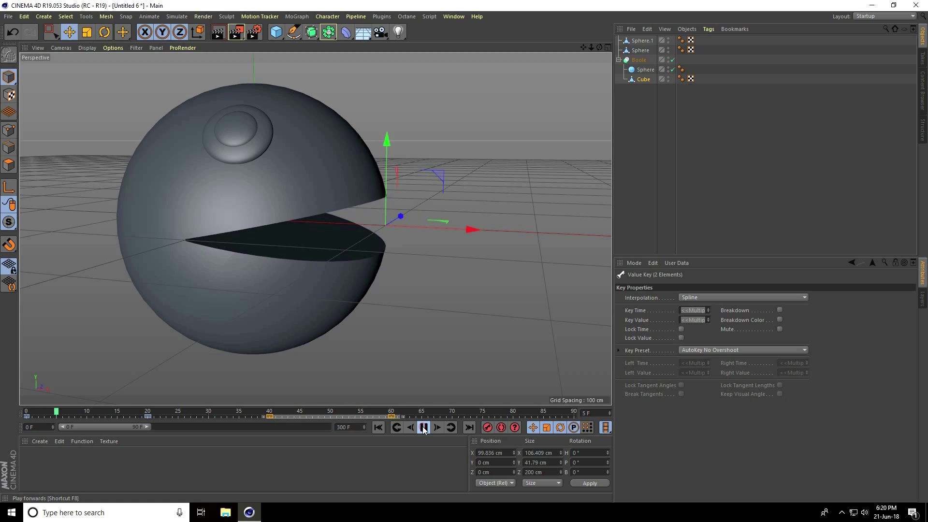
left_click(423, 427)
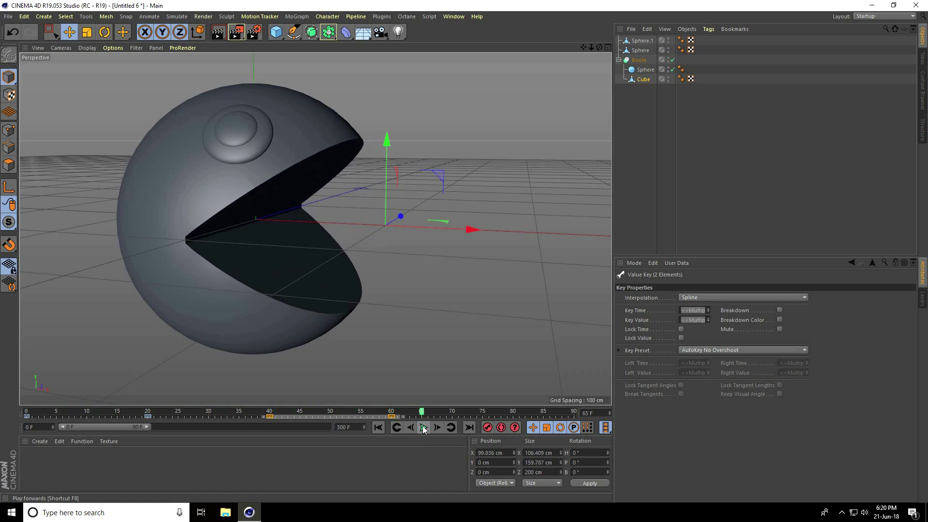
left_click(423, 427)
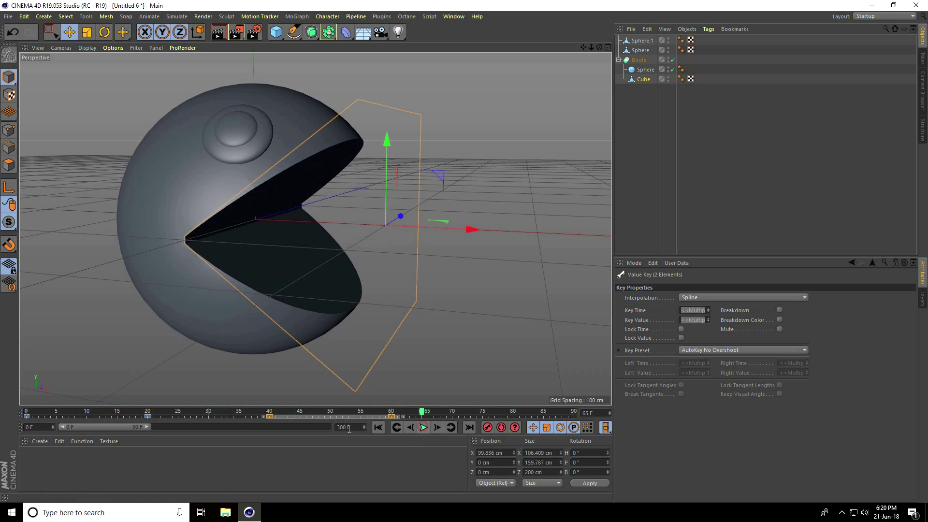
left_click(423, 427)
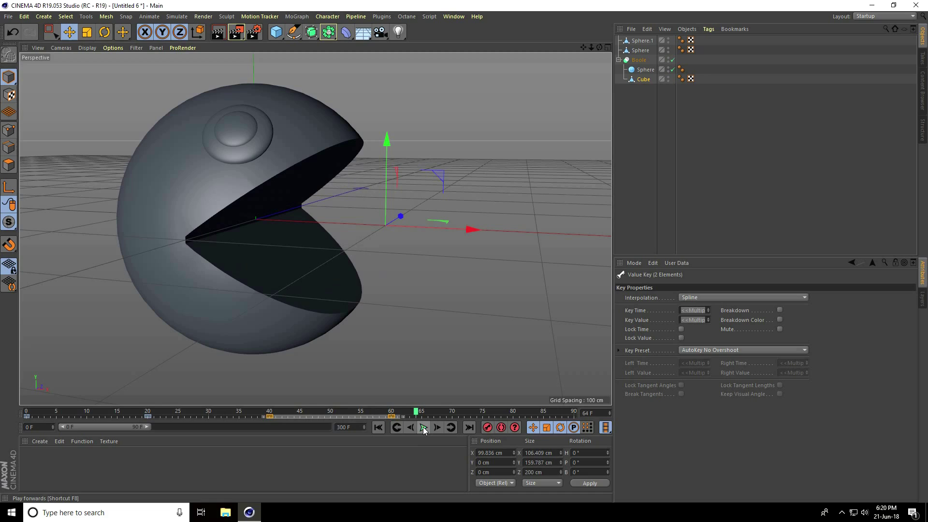
left_click_drag(124, 429, 153, 432)
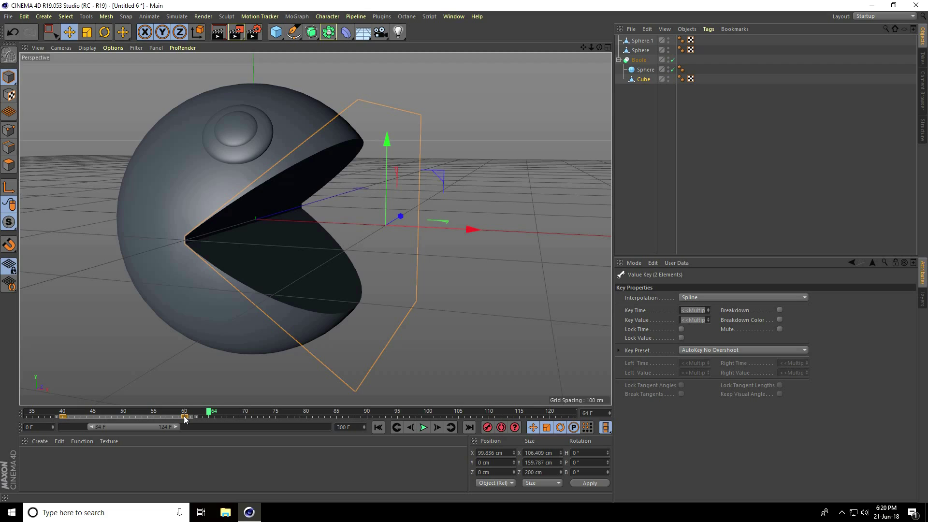
Step: Copy further open/close key pairs to about frames 76/96, 199/219 and 240/260
left_click_drag(184, 416, 428, 416)
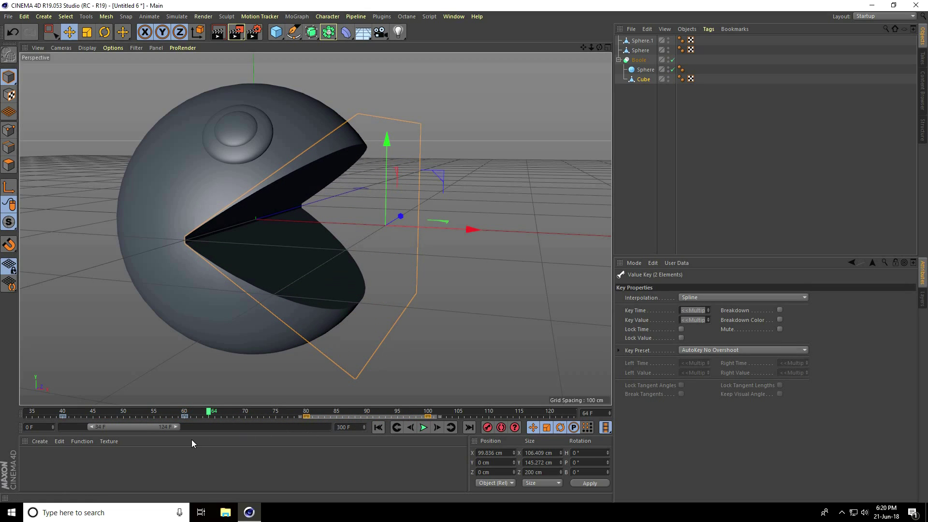
left_click_drag(137, 429, 412, 421)
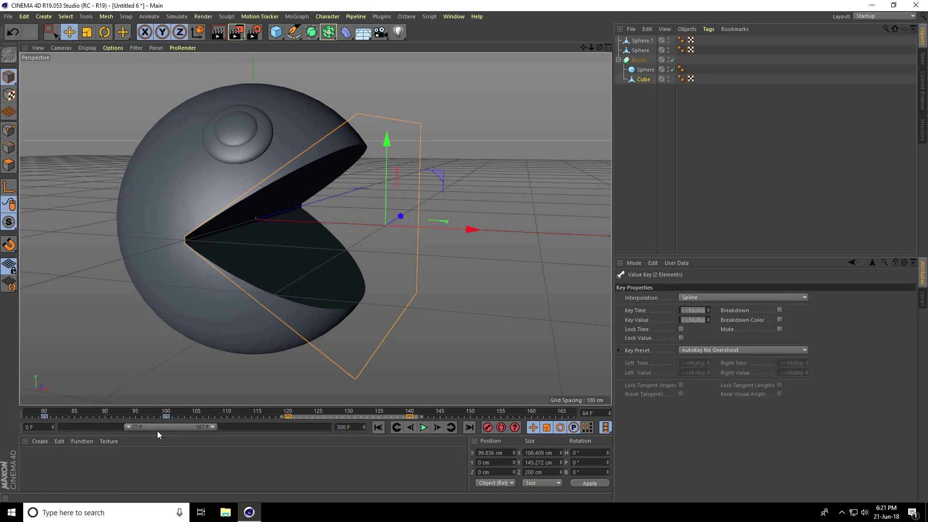
left_click_drag(158, 431, 413, 420)
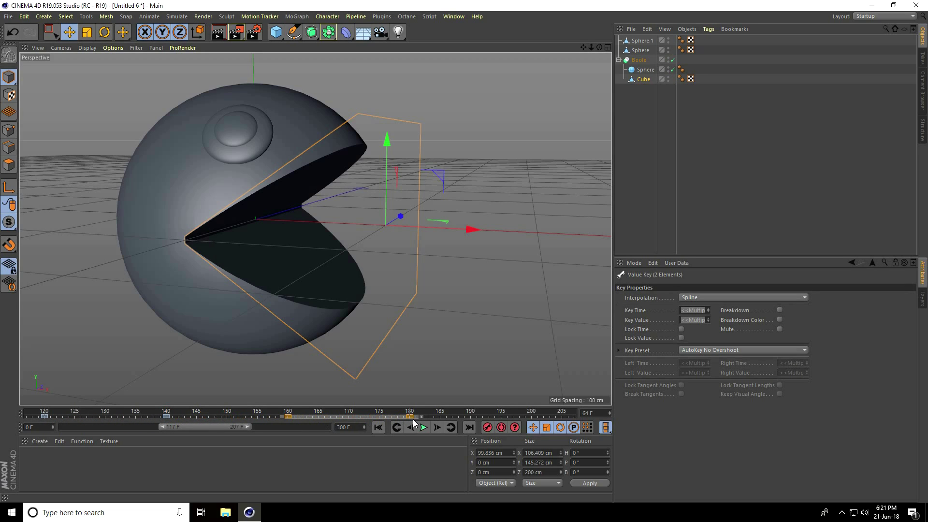
left_click_drag(201, 431, 233, 431)
left_click_drag(155, 416, 392, 417)
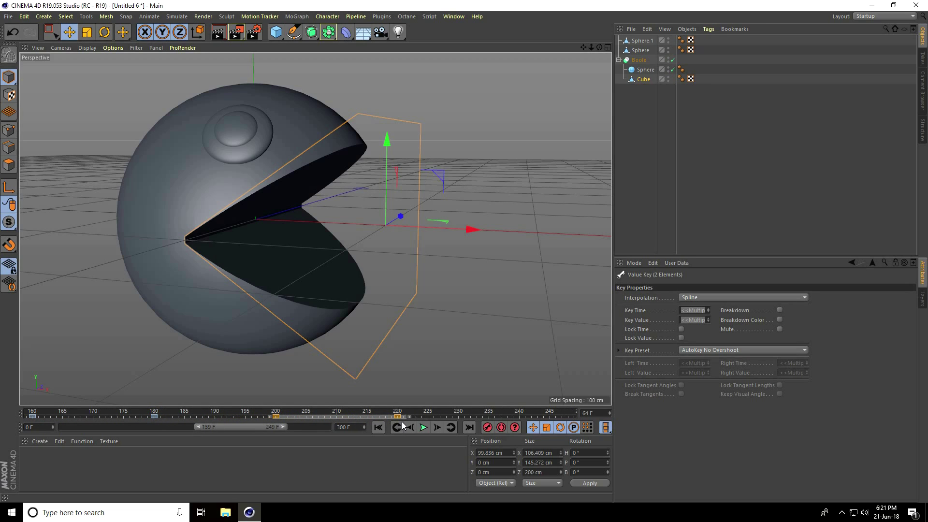
left_click_drag(231, 428, 264, 429)
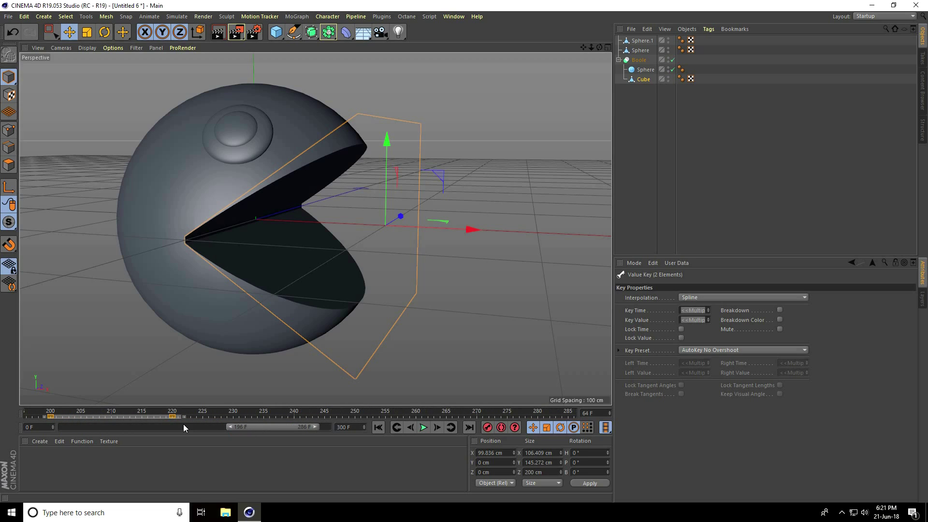
left_click_drag(171, 416, 414, 421)
left_click_drag(289, 428, 571, 428)
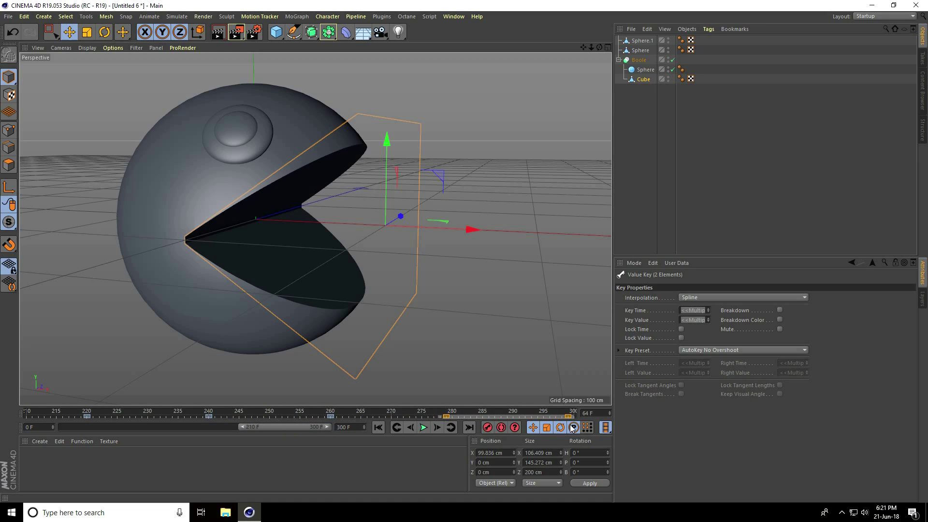
left_click_drag(240, 425, 61, 426)
Step: Play the chomping animation from frame 0, zoom out, and add a default 100 cm Sphere.2
left_click(375, 427)
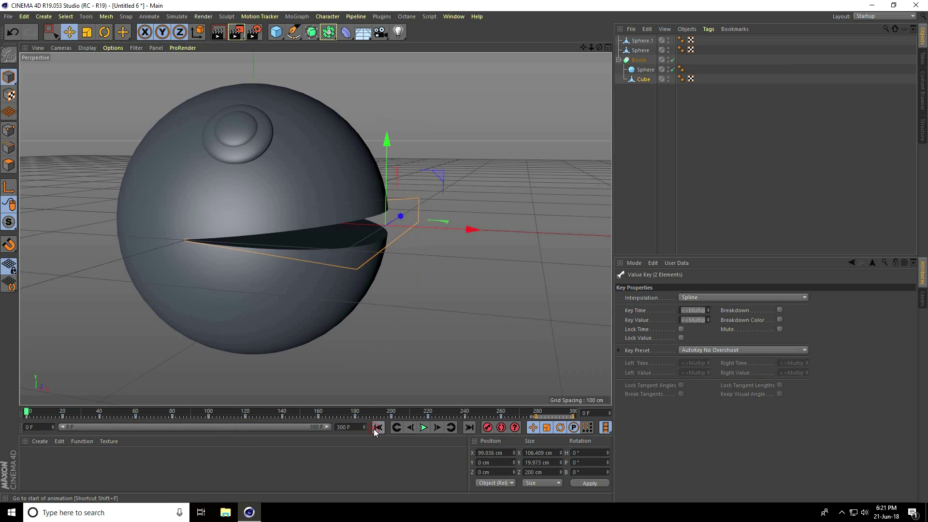
left_click(424, 427)
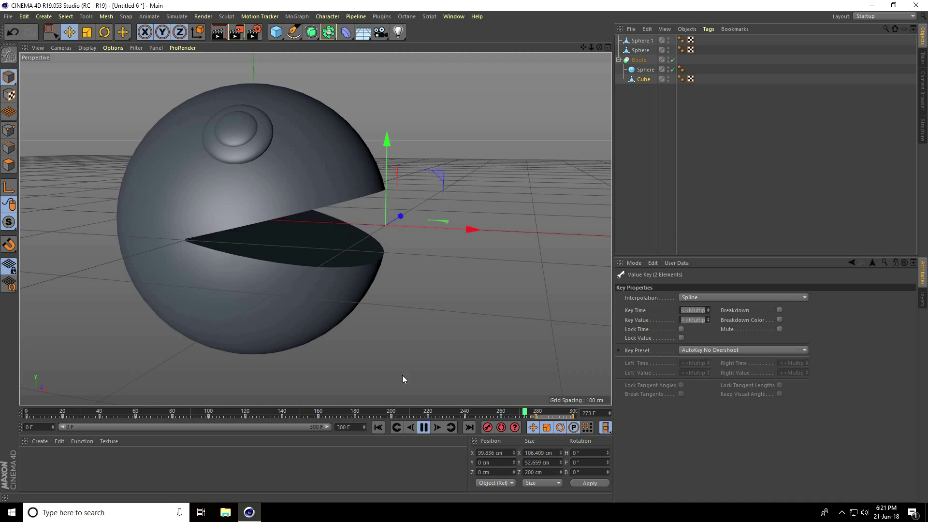
key("F8")
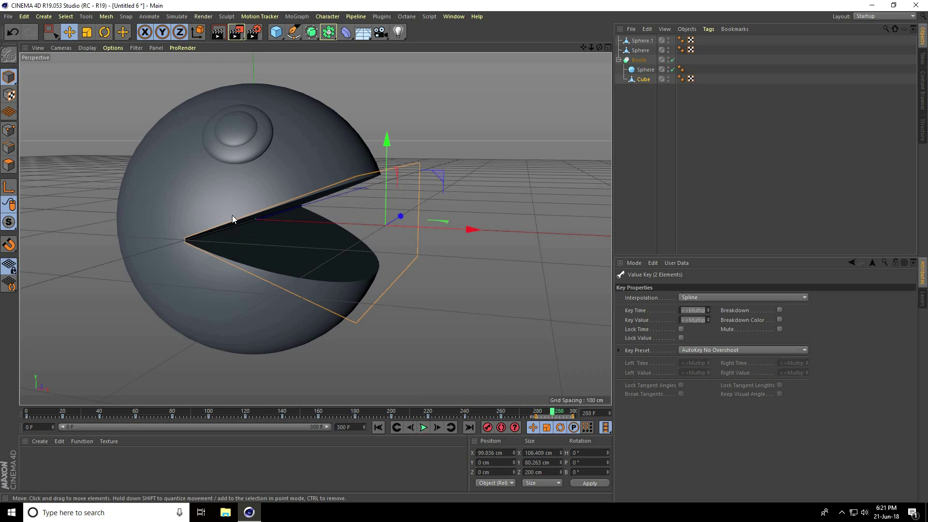
scroll(202, 231, "down", 6)
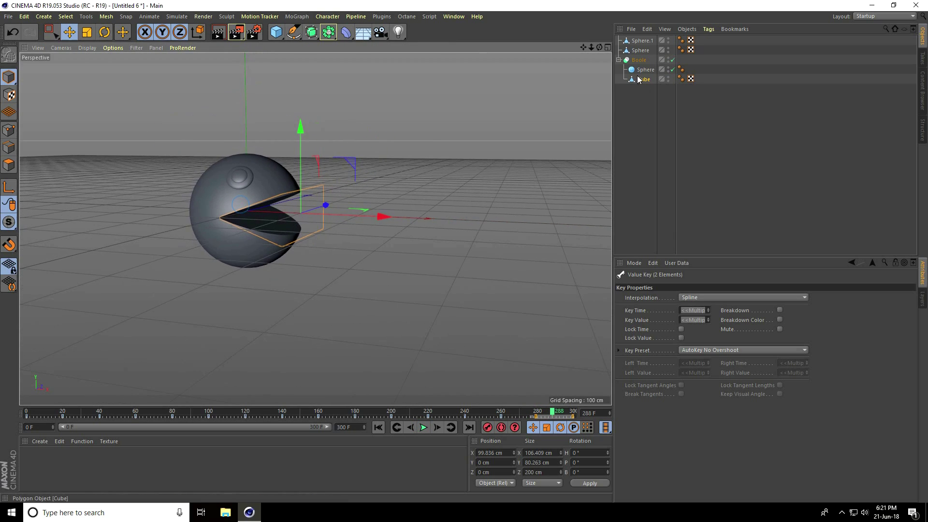
left_click_drag(580, 49, 572, 50)
left_click_drag(276, 32, 471, 57)
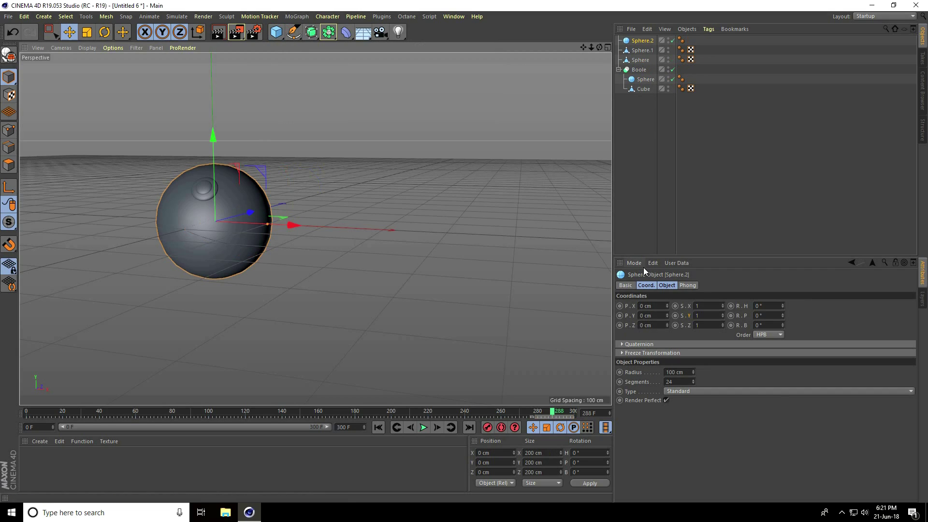
Step: Shrink Sphere.2 to a 15 cm radius and move it out to X 256.384 cm
left_click(667, 285)
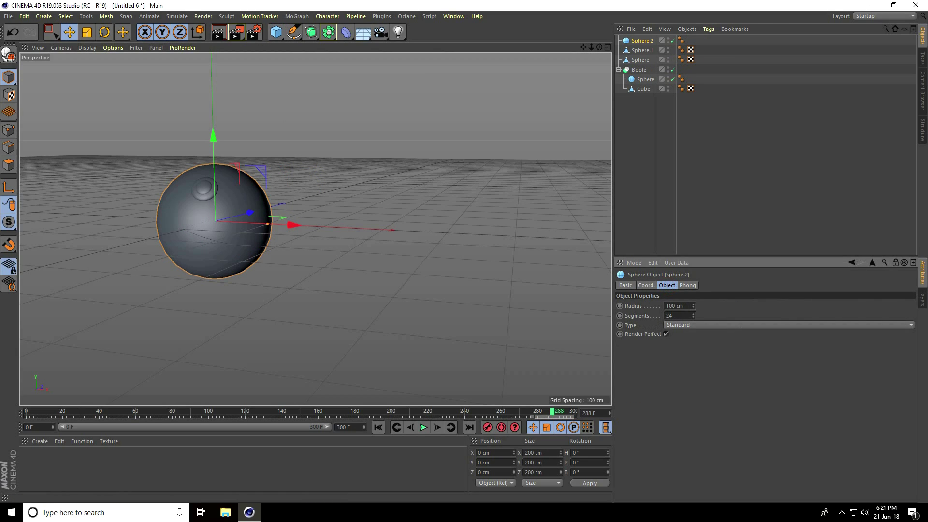
key("Return")
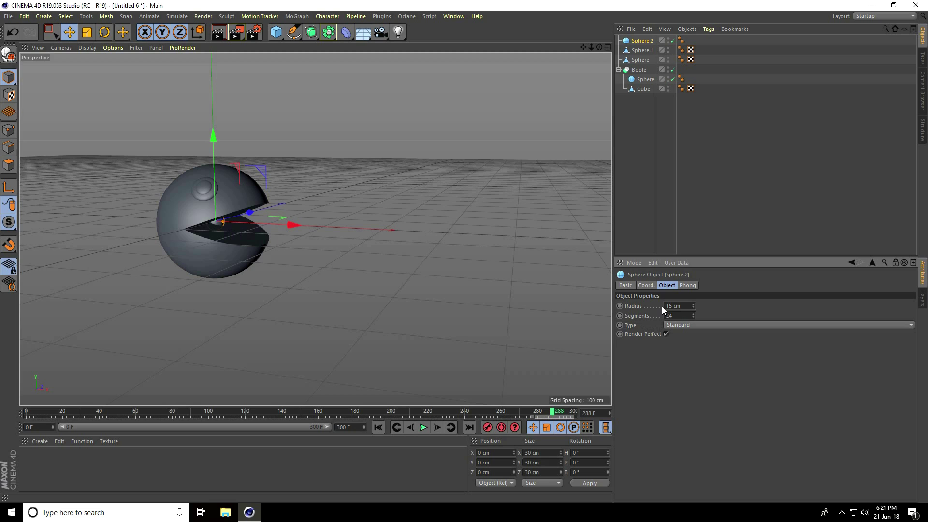
left_click_drag(288, 225, 389, 274)
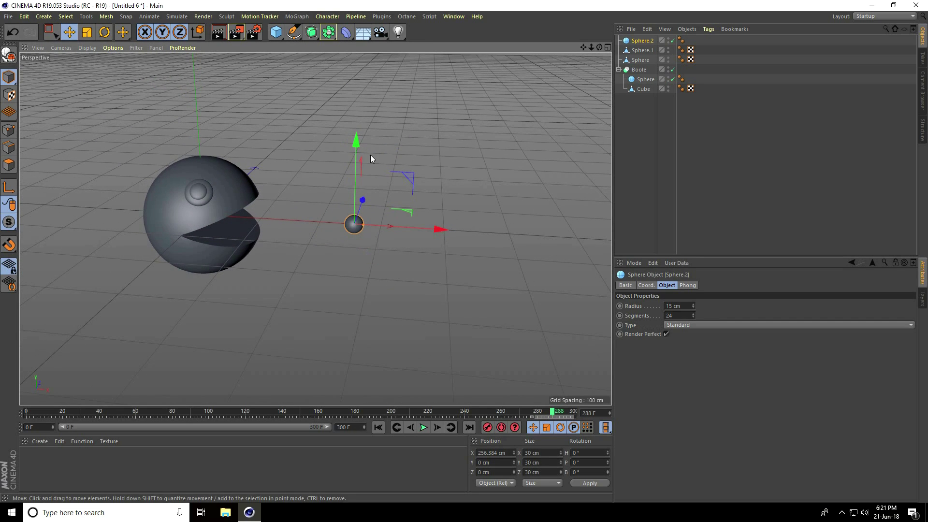
left_click_drag(293, 32, 319, 52)
Step: In the maximized Top view, draw a straight Bezier spline from Pac-Man's centre far to the right
right_click_drag(232, 279, 192, 288, "alt")
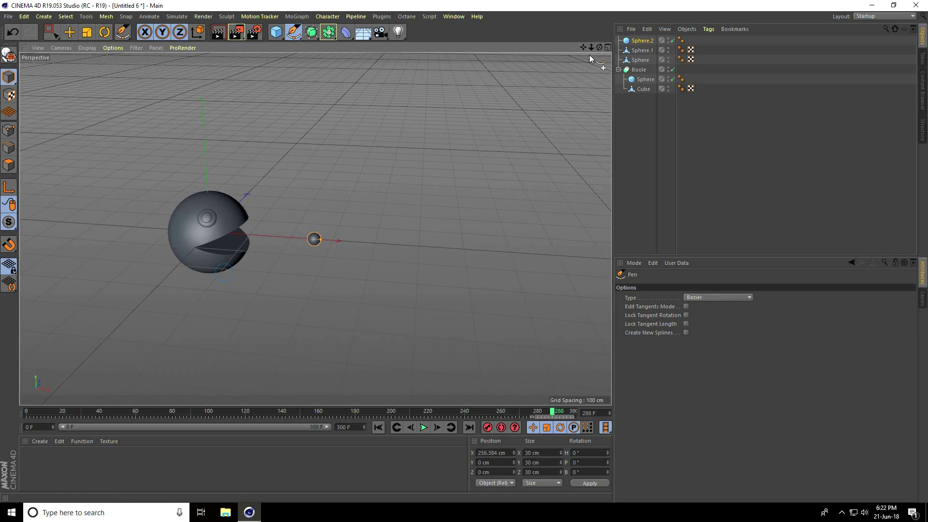
left_click(607, 47)
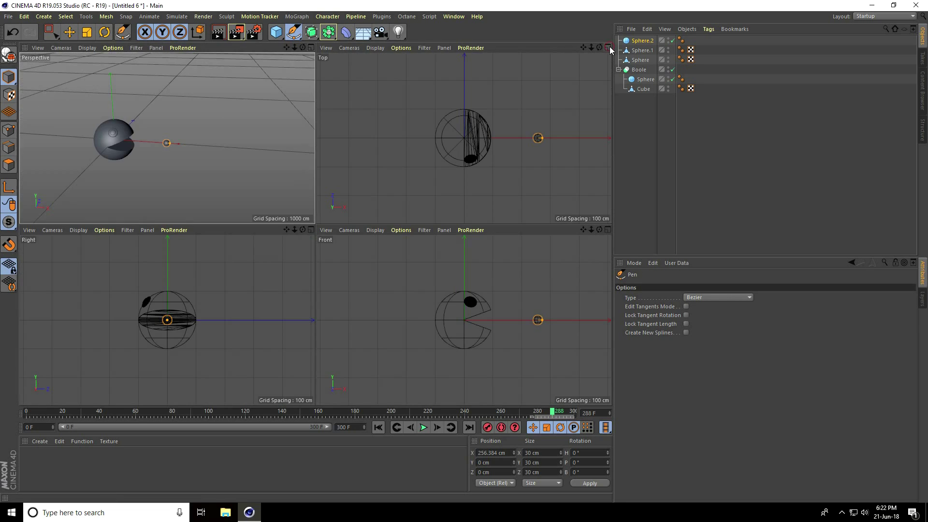
middle_click(332, 222)
scroll(314, 187, "down", 5)
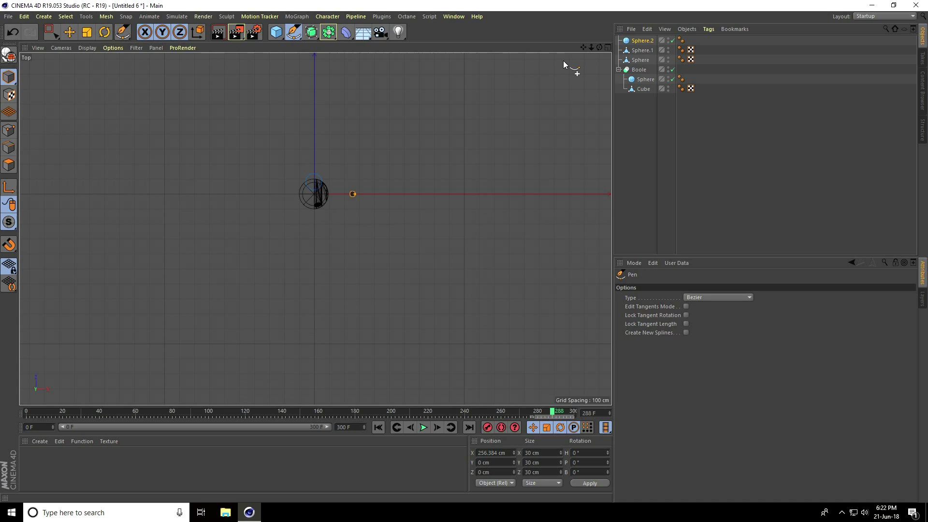
left_click_drag(590, 47, 560, 62)
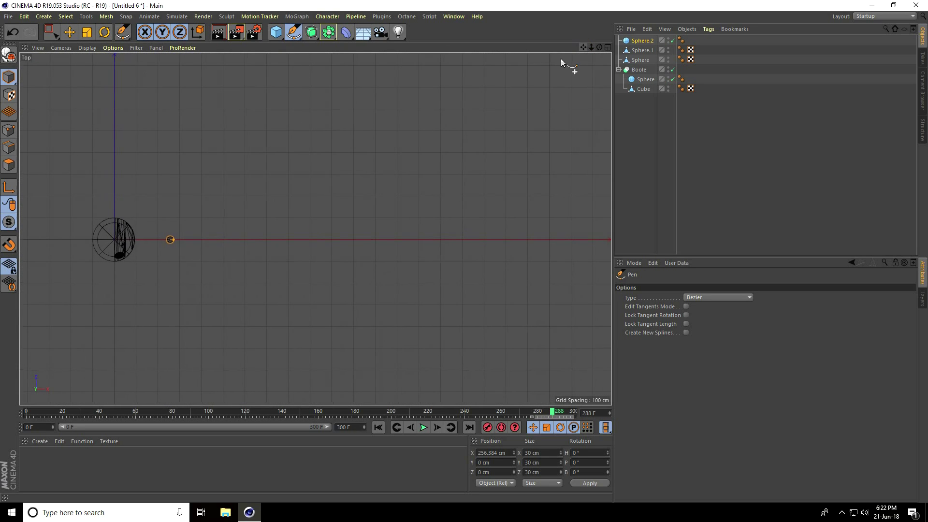
left_click(114, 239)
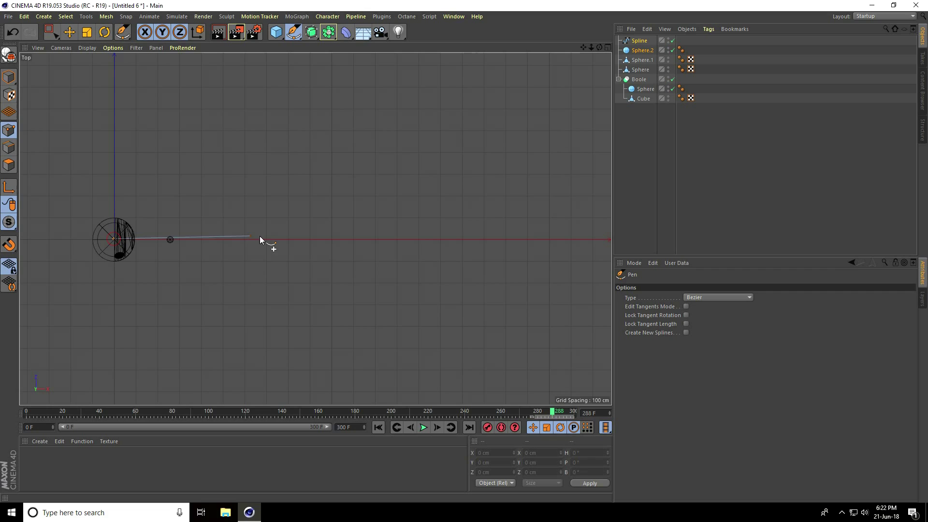
left_click(550, 239)
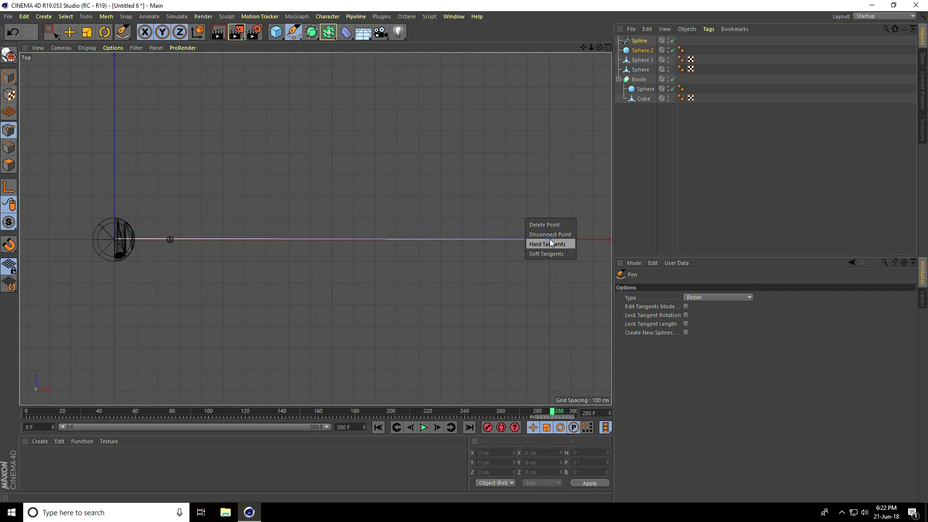
Step: Return to the maximized Perspective view in Model mode with the Move tool
left_click(608, 47)
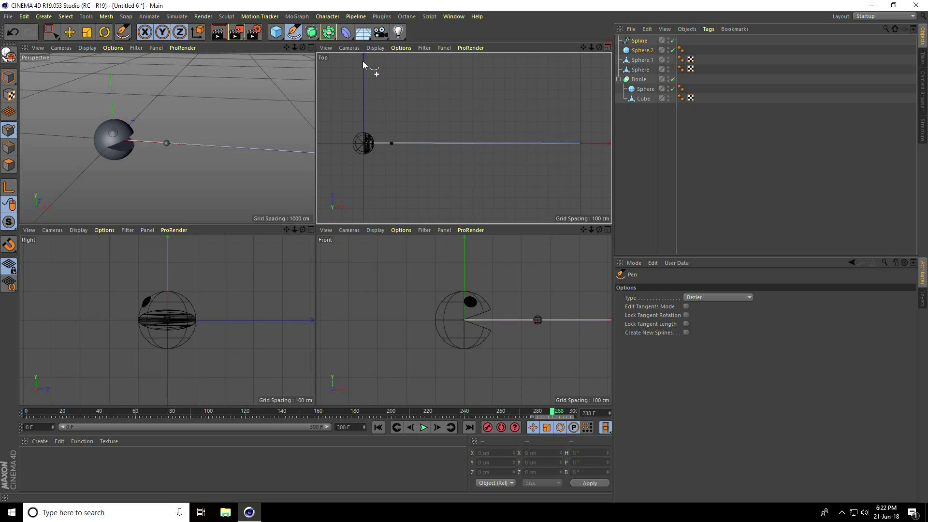
left_click(311, 47)
scroll(292, 175, "down", 4)
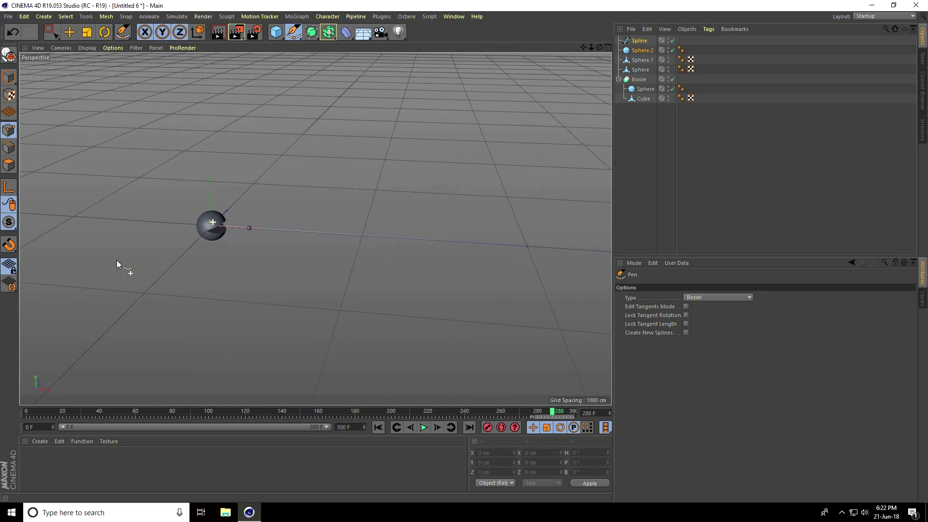
left_click_drag(584, 47, 285, 206)
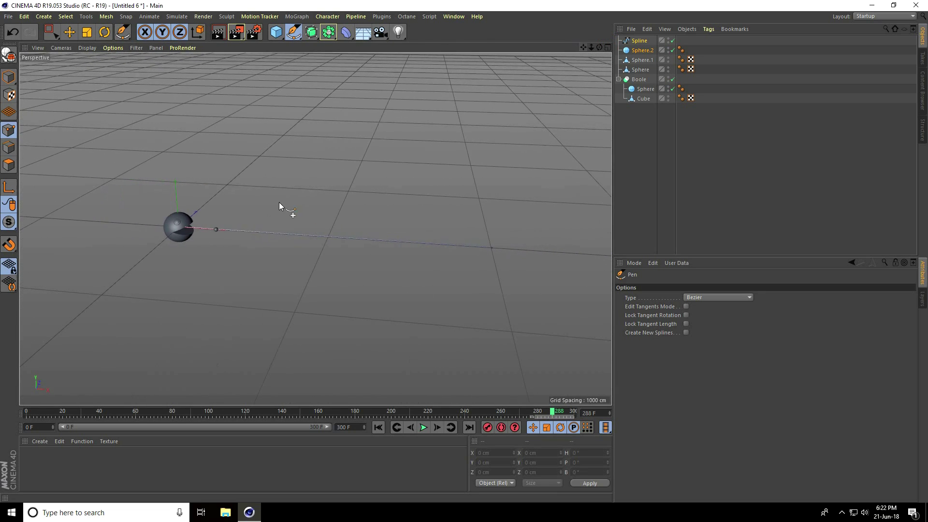
left_click(8, 77)
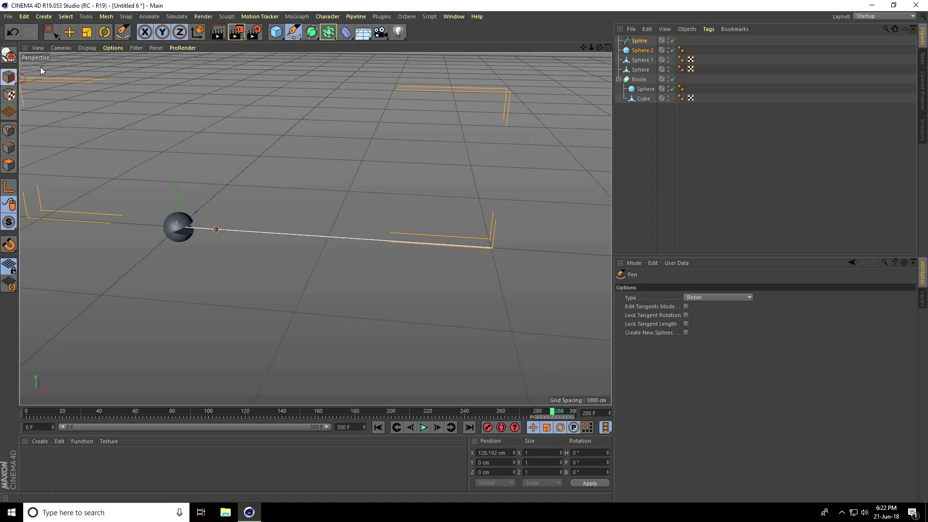
key("e")
scroll(212, 184, "up", 5)
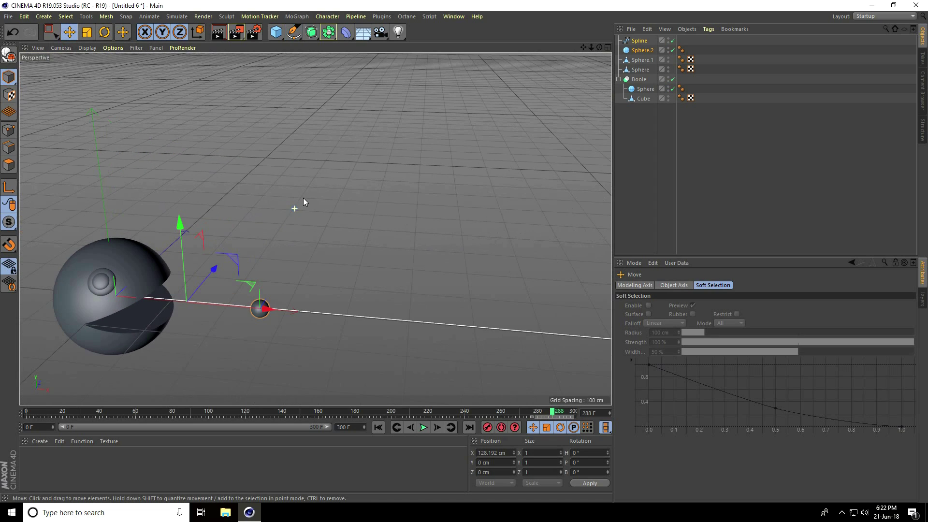
Step: Add a MoGraph Cloner and make Sphere.2 its child
left_click(285, 116)
left_click(296, 16)
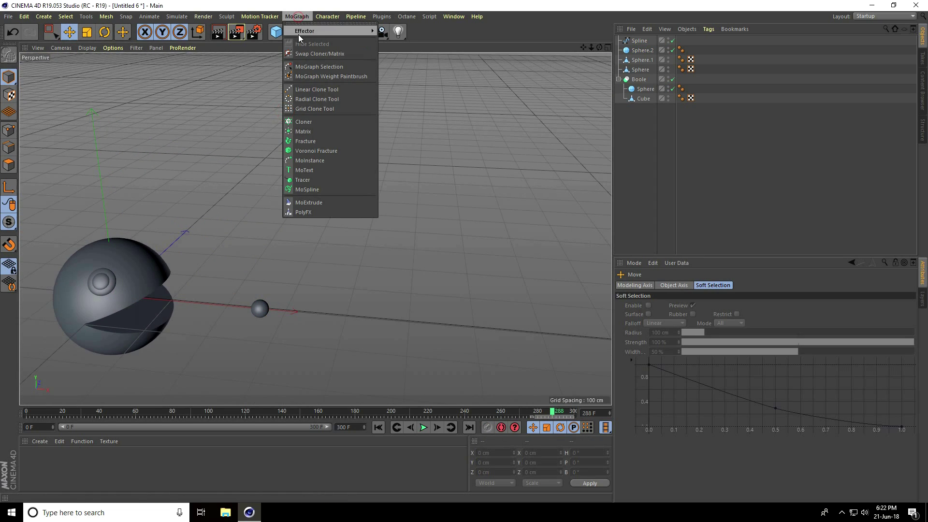
left_click(317, 126)
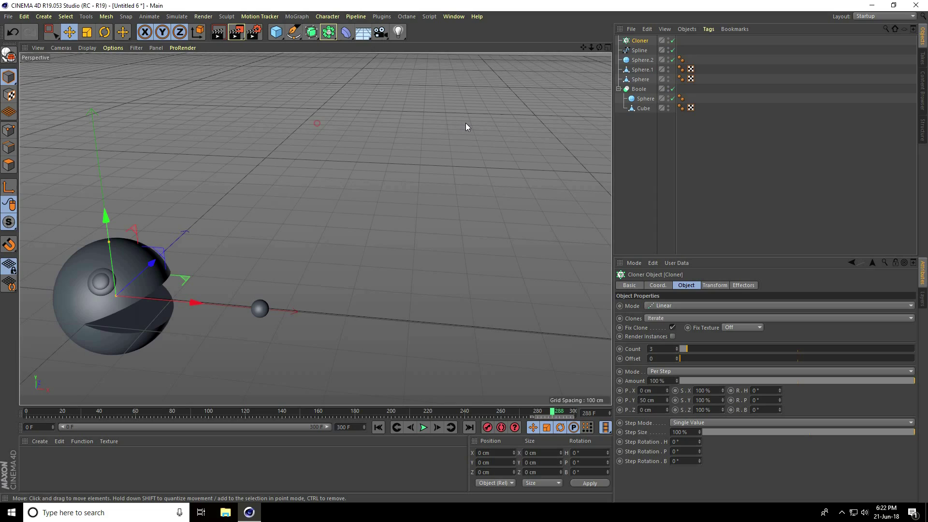
left_click(647, 62)
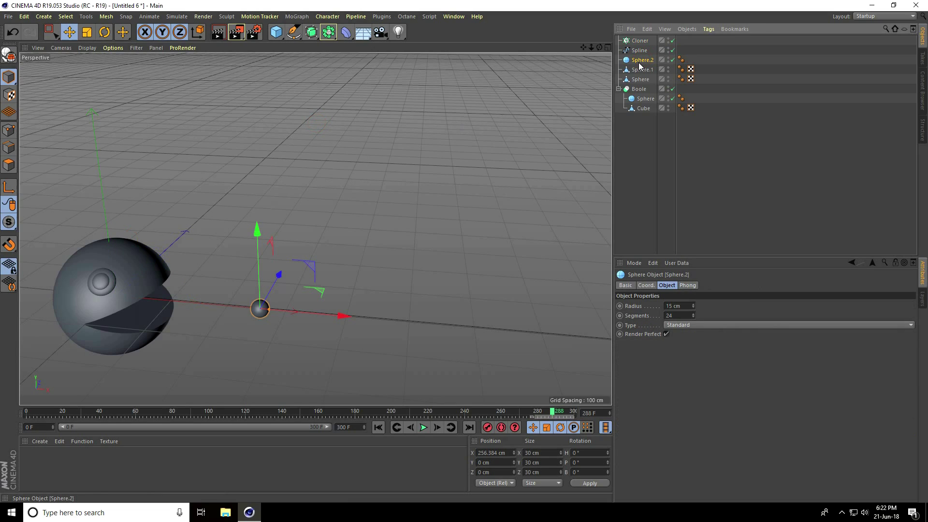
left_click_drag(639, 63, 638, 42)
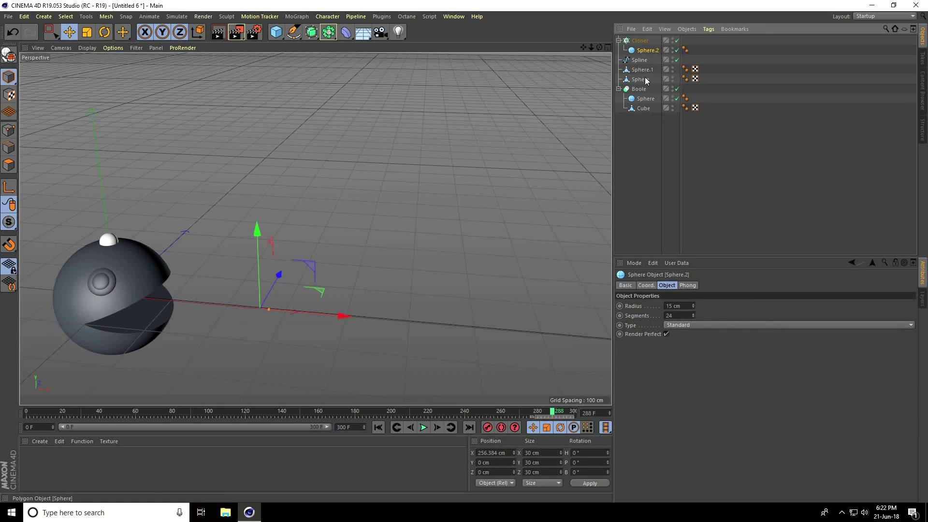
Step: Set the Cloner to Object mode on the Spline with a Count of 12
left_click(639, 41)
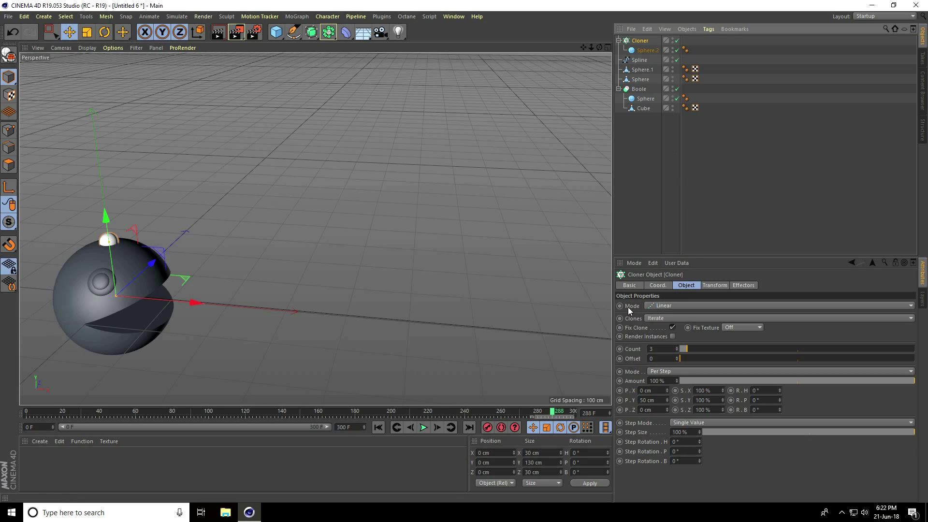
left_click(662, 307)
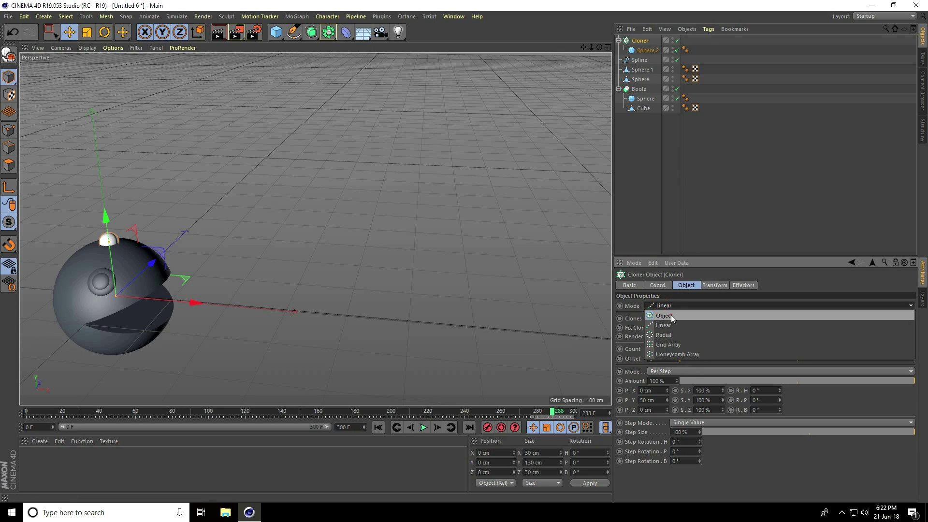
left_click(673, 318)
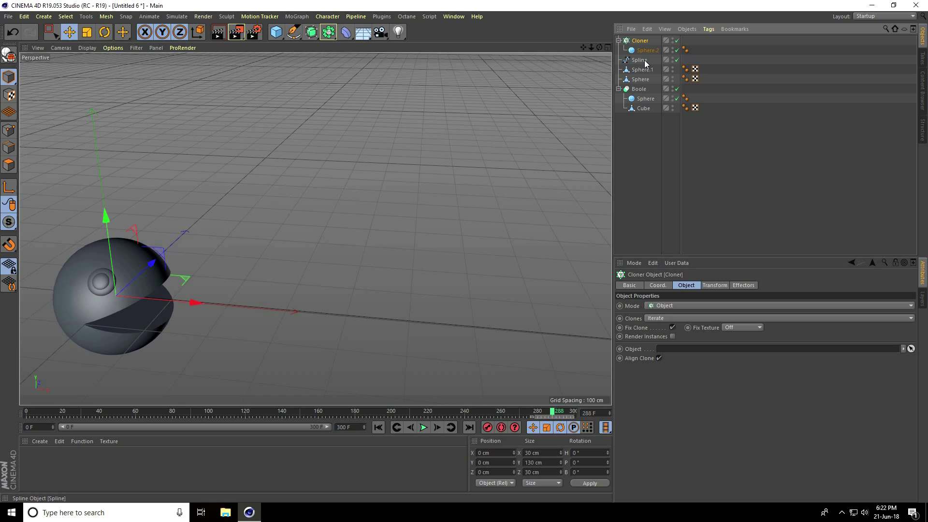
left_click_drag(638, 60, 688, 346)
scroll(254, 271, "down", 5)
scroll(193, 293, "up", 3)
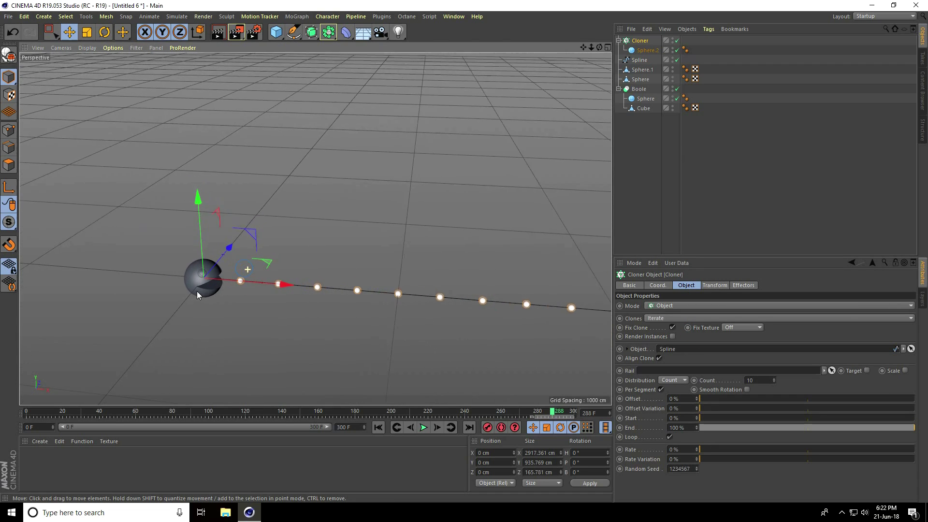
left_click(774, 378)
left_click(773, 378)
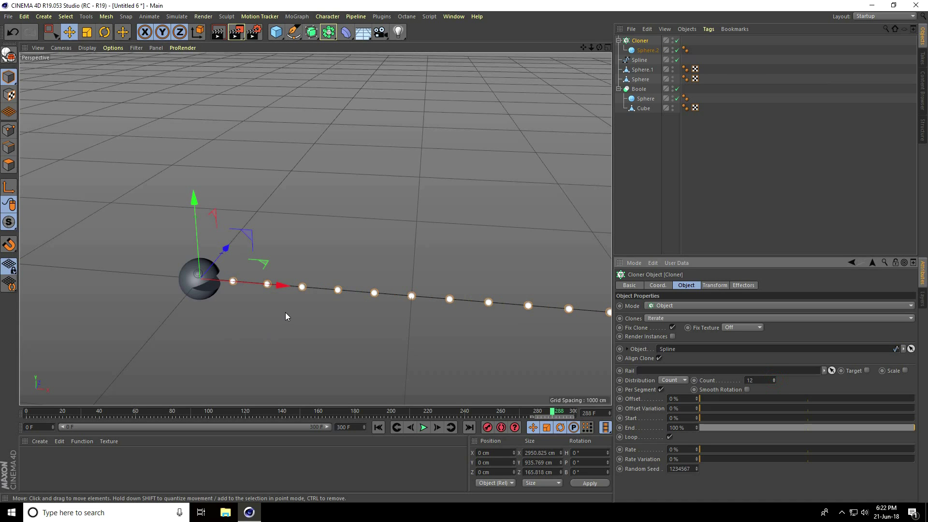
scroll(244, 295, "up", 5)
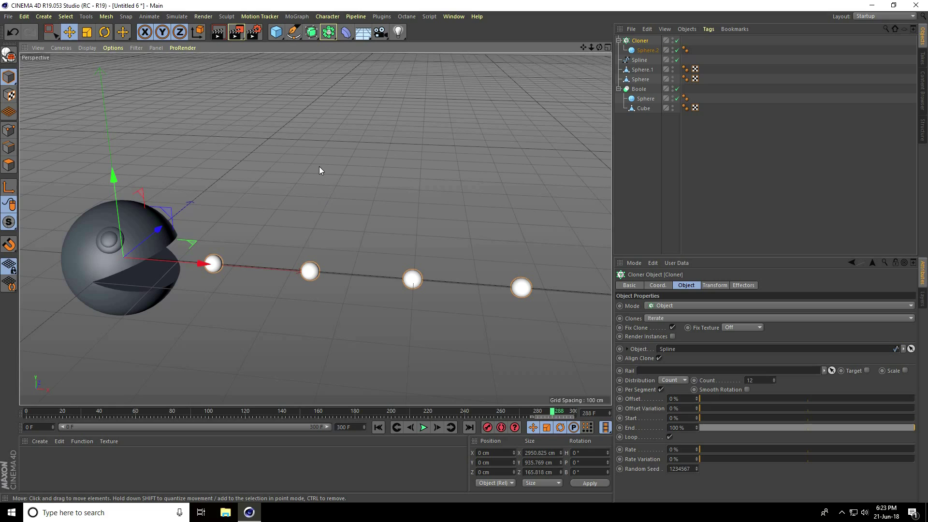
left_click(276, 31)
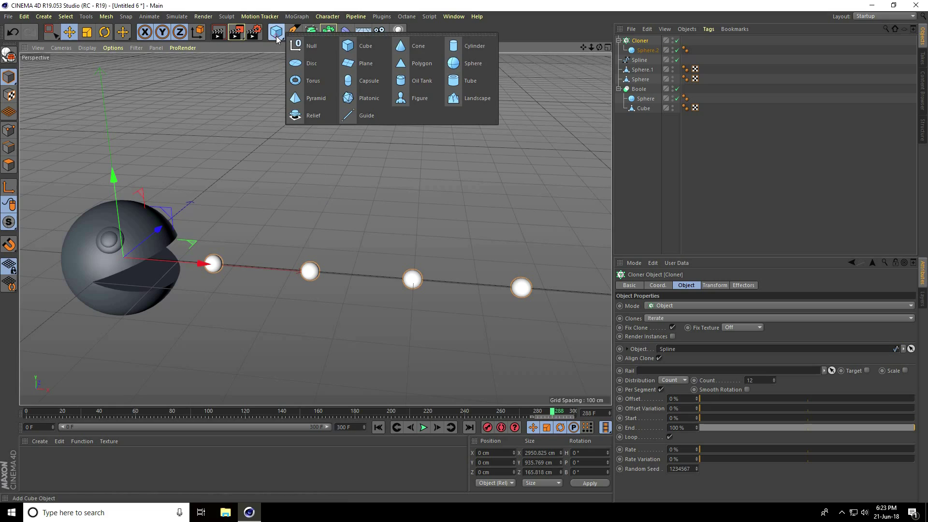
Step: Add a Null and move Sphere, Sphere.1 and the Boole inside it
left_click(305, 46)
left_click_drag(641, 41, 643, 74)
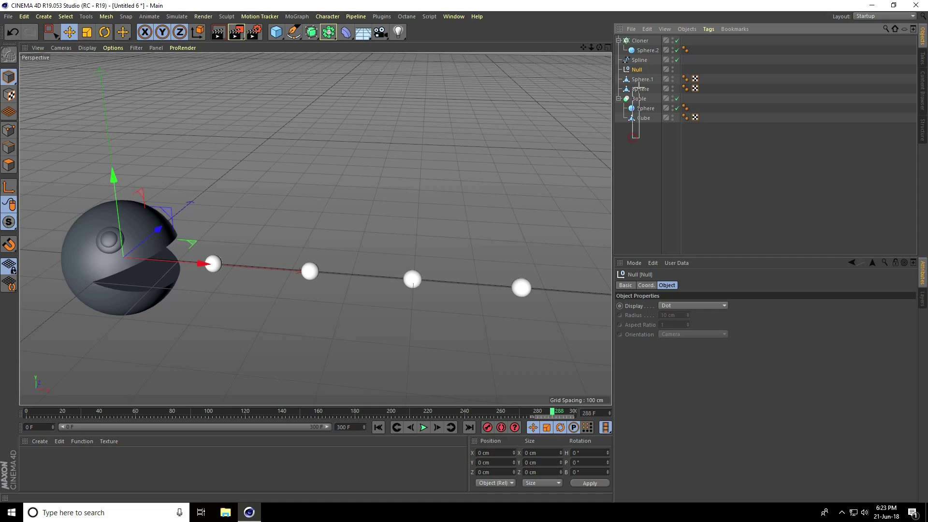
left_click_drag(634, 137, 635, 138)
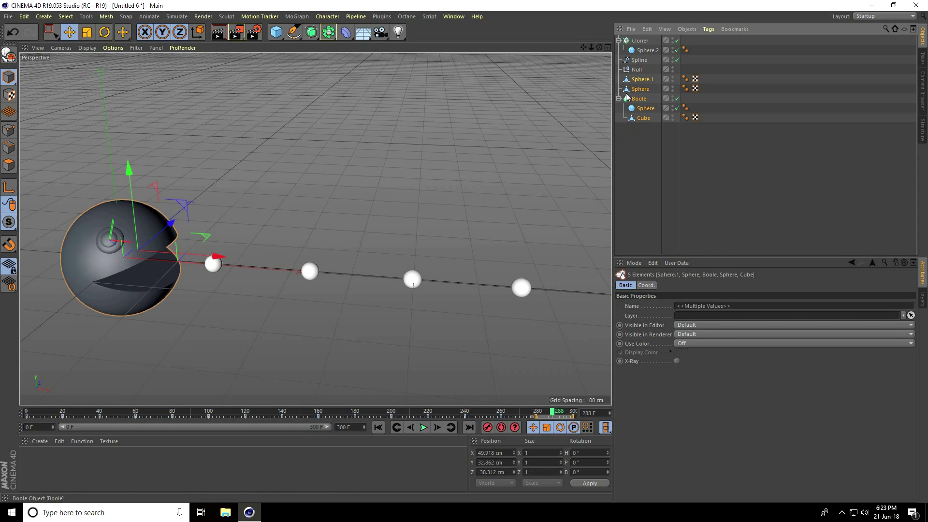
left_click_drag(637, 72, 637, 74)
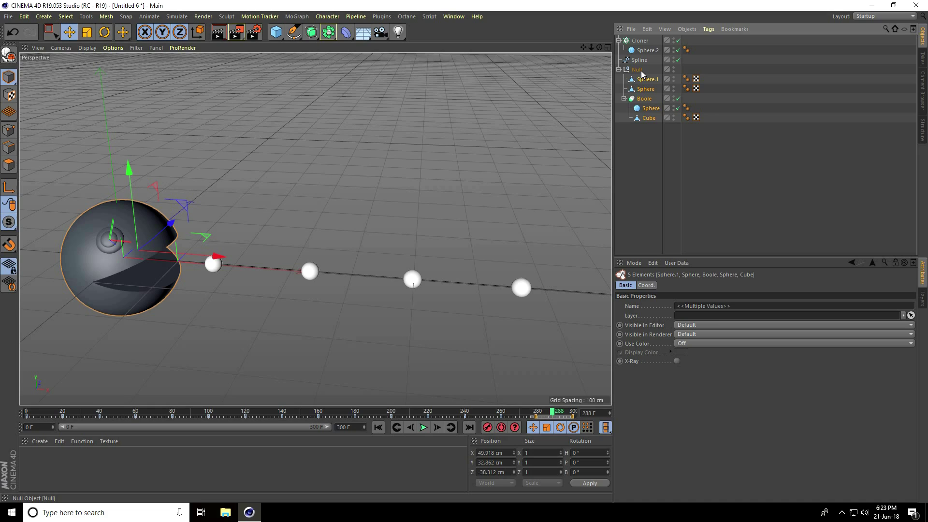
Step: Rename the Null to 'Pacman' and collapse its children
left_click(638, 71)
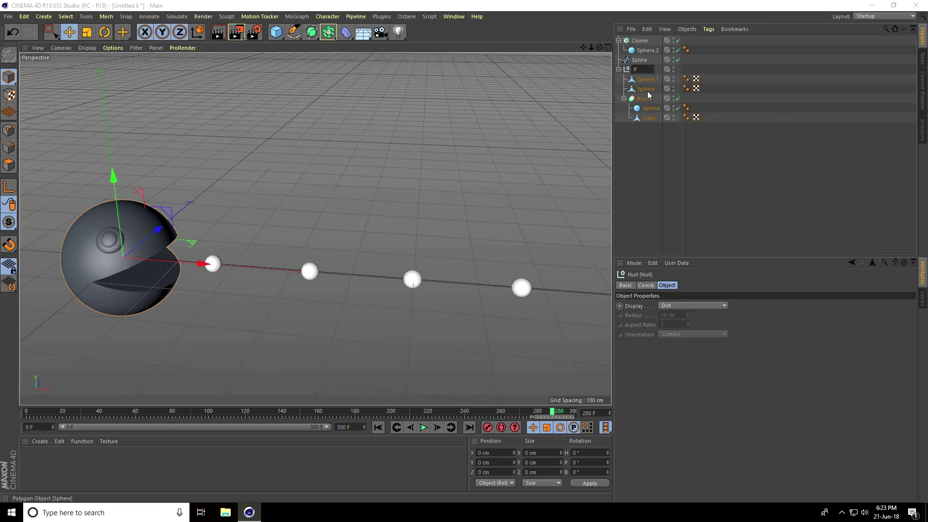
type("Pacman")
key("Return")
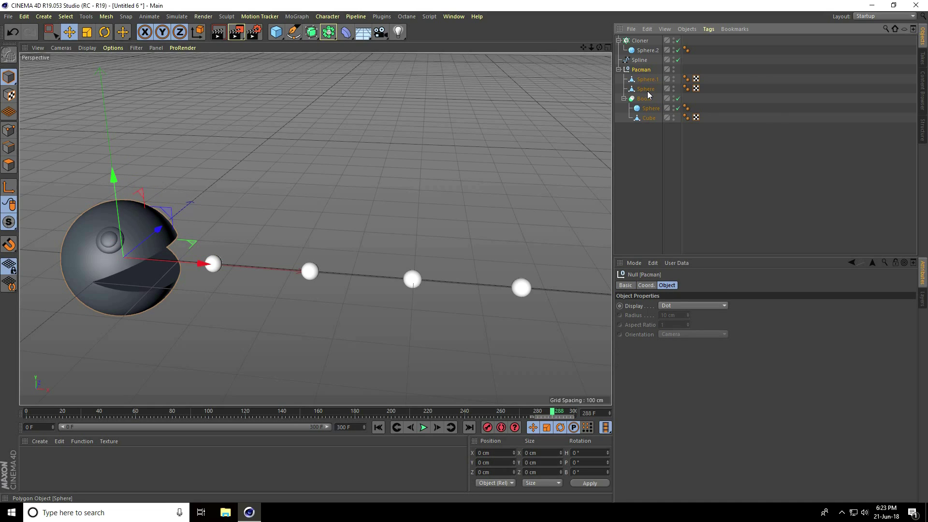
left_click(618, 69)
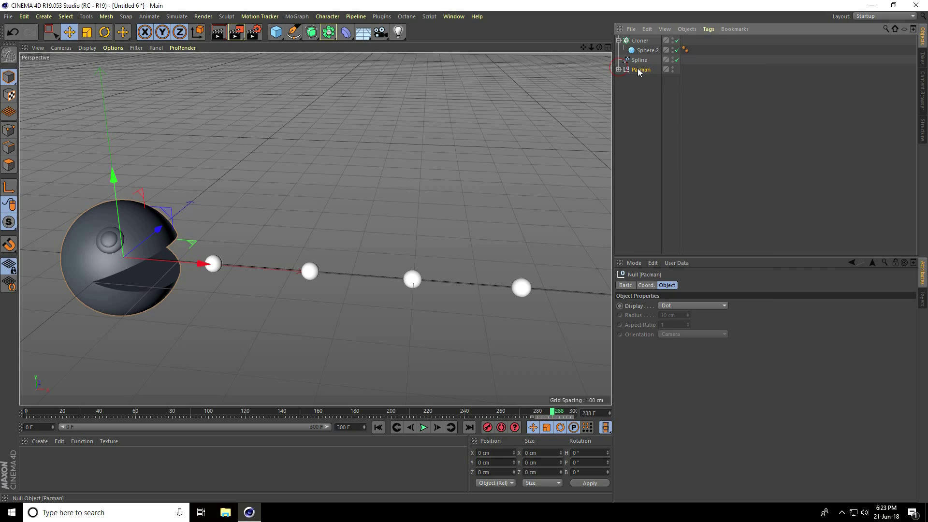
right_click(637, 69)
mouse_move(653, 76)
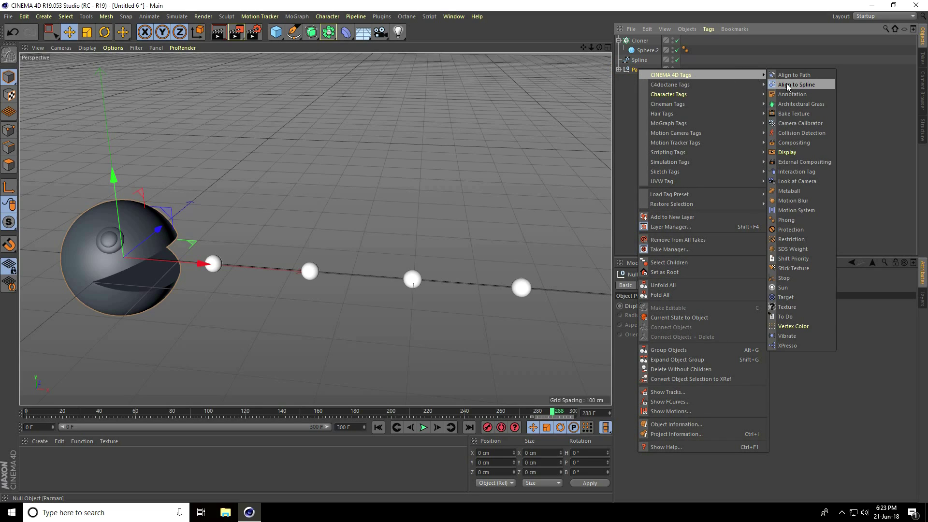
Step: Add an Align to Spline tag to Pacman with the Spline as its path, testing the Position slider
left_click(812, 85)
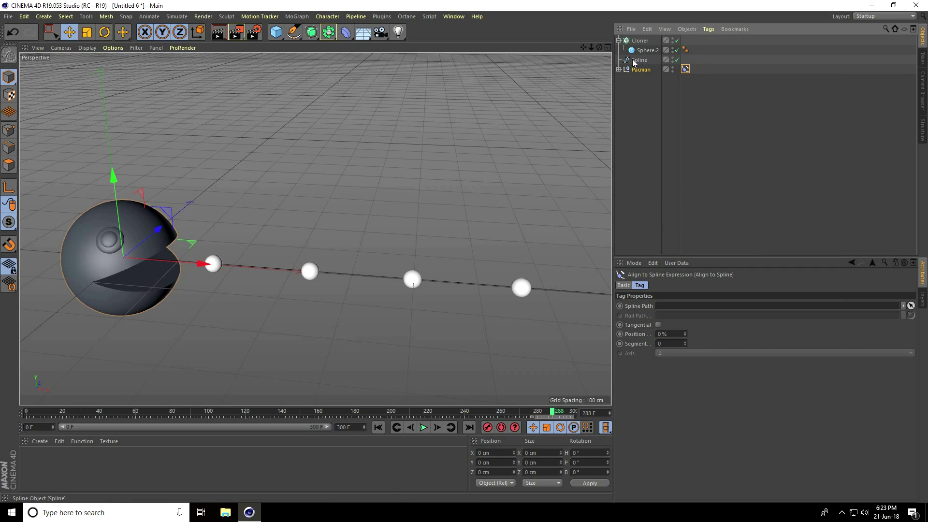
left_click_drag(633, 62, 698, 307)
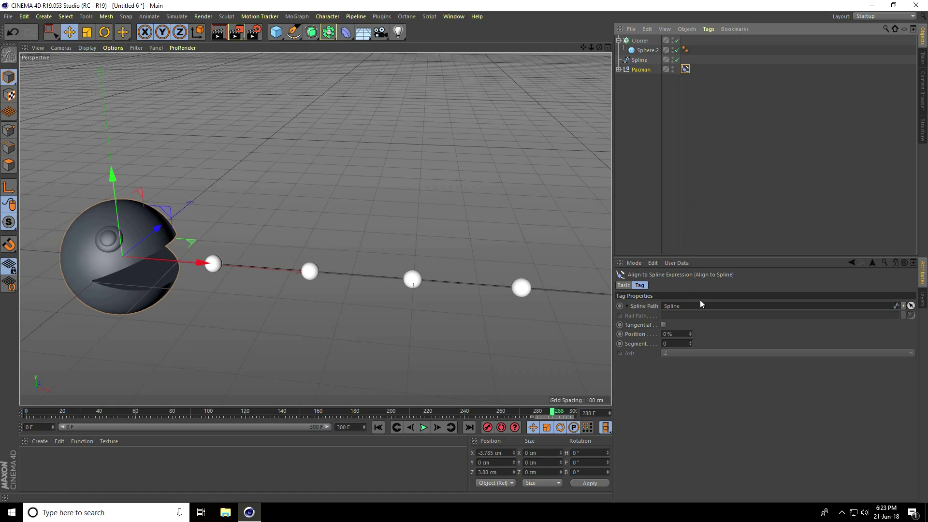
scroll(309, 280, "down", 5)
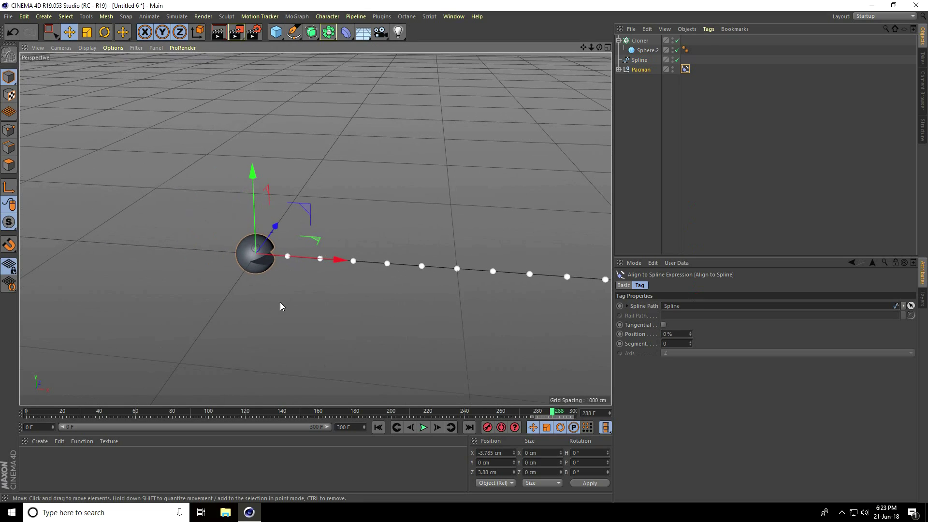
left_click(378, 427)
left_click(423, 427)
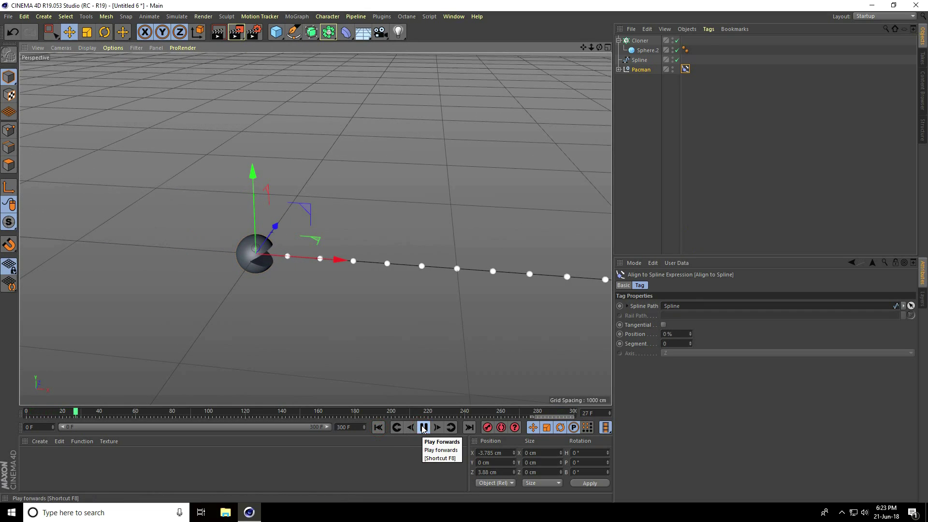
left_click(378, 426)
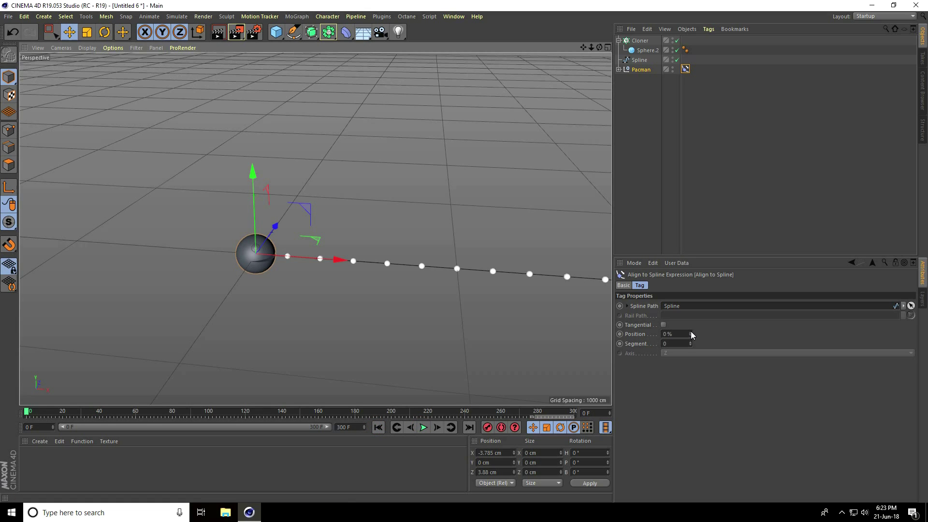
left_click_drag(691, 334, 691, 330)
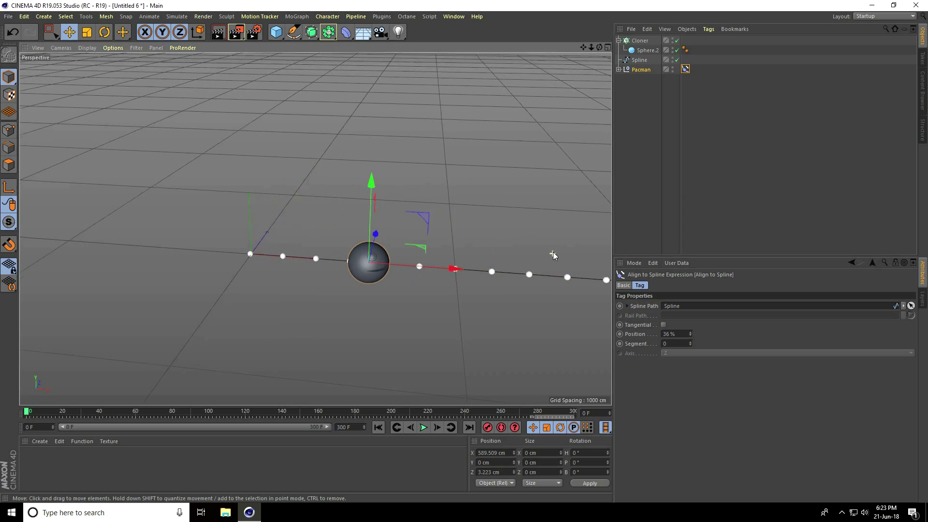
scroll(553, 252, "up", 3)
scroll(463, 252, "up", 3)
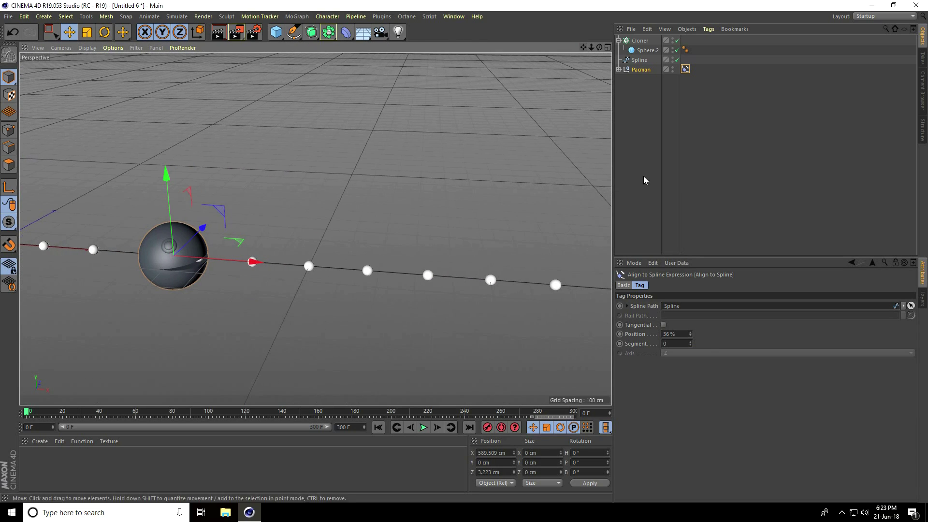
left_click_drag(691, 337, 691, 333)
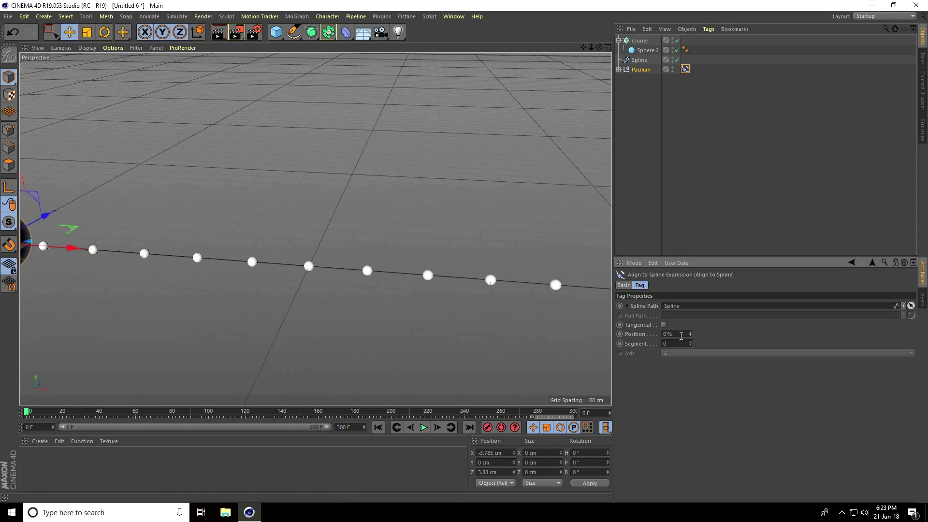
Step: Keyframe Position 0% at frame 0 and 100% at frame 300, then preview the playback
left_click(619, 334)
left_click_drag(27, 414, 636, 418)
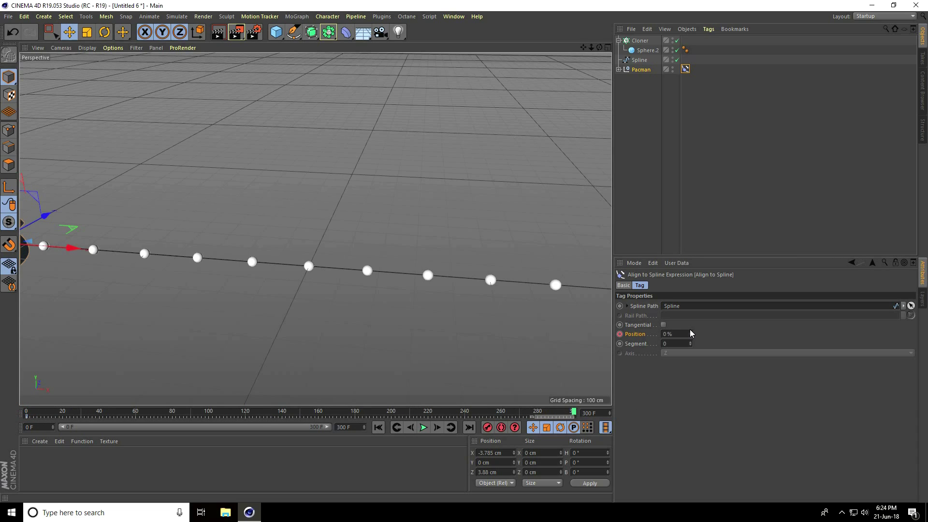
left_click_drag(690, 333, 691, 334)
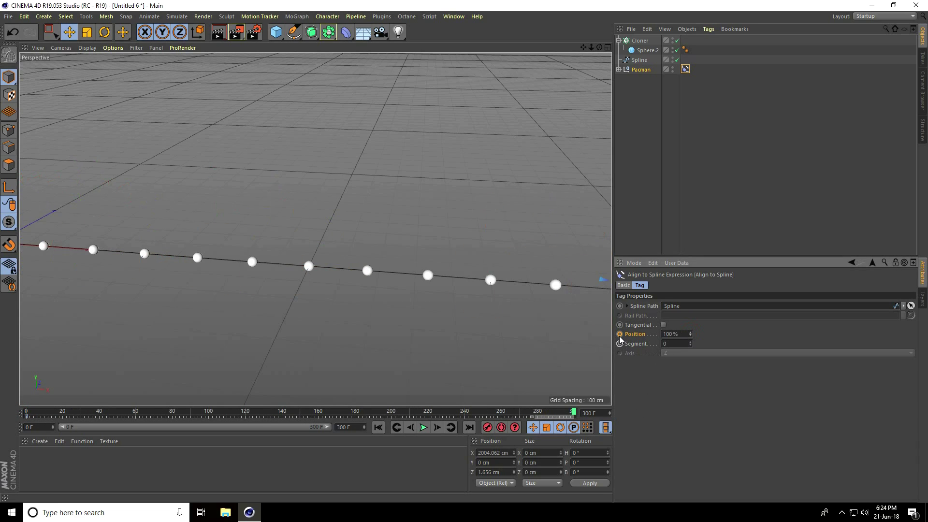
scroll(294, 309, "down", 5)
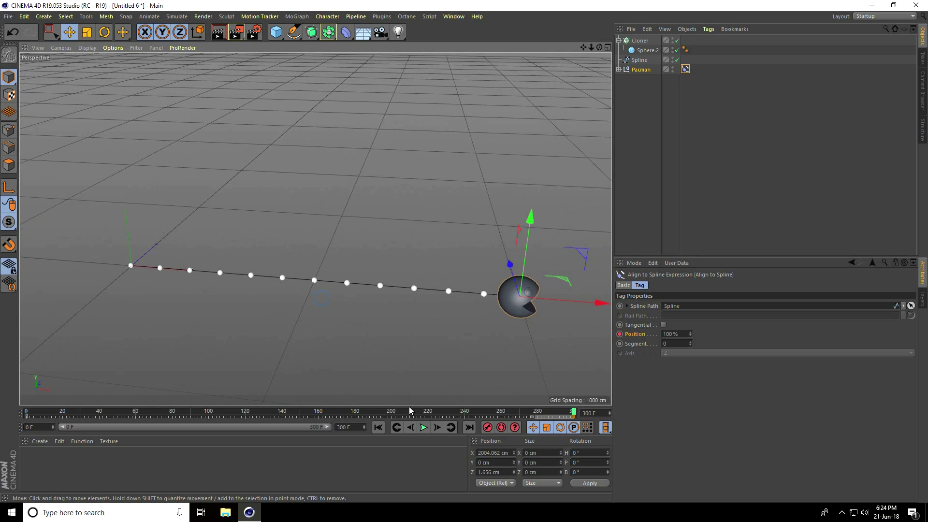
left_click(378, 427)
left_click(422, 427)
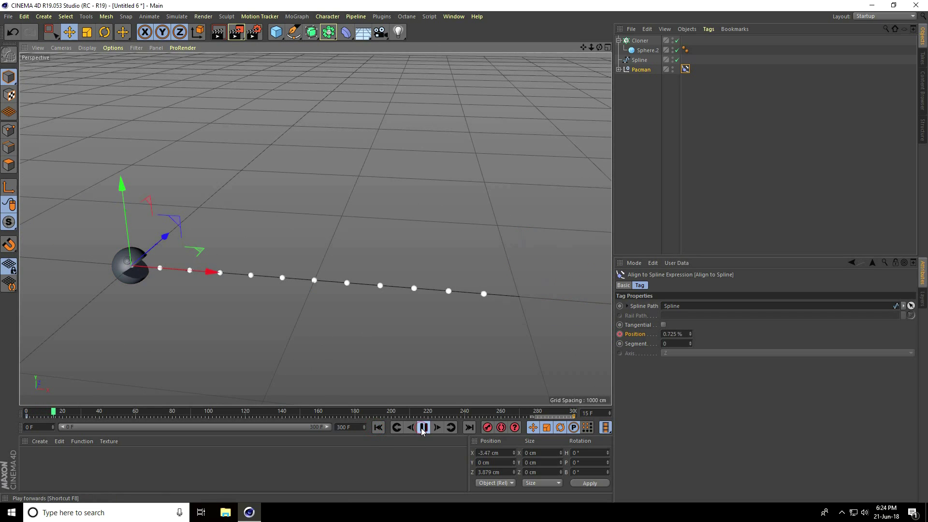
scroll(188, 280, "up", 2)
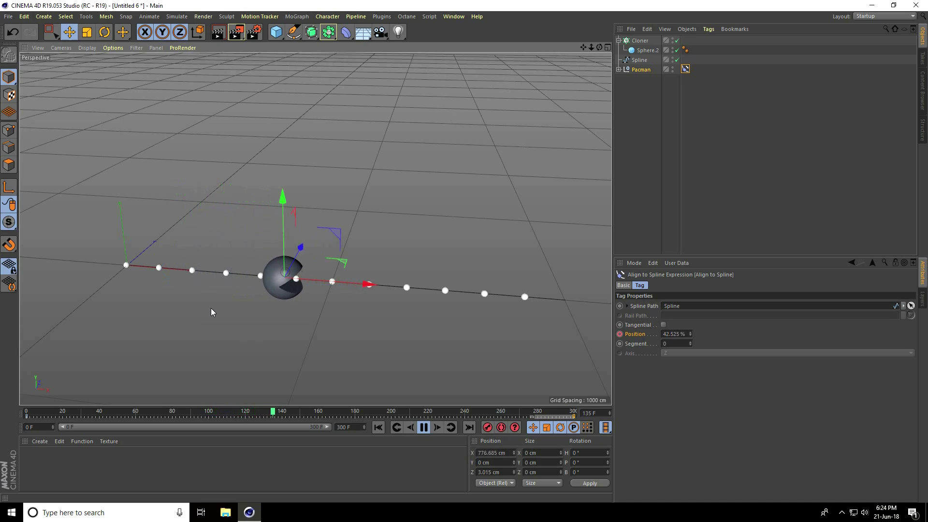
left_click(423, 428)
left_click(378, 428)
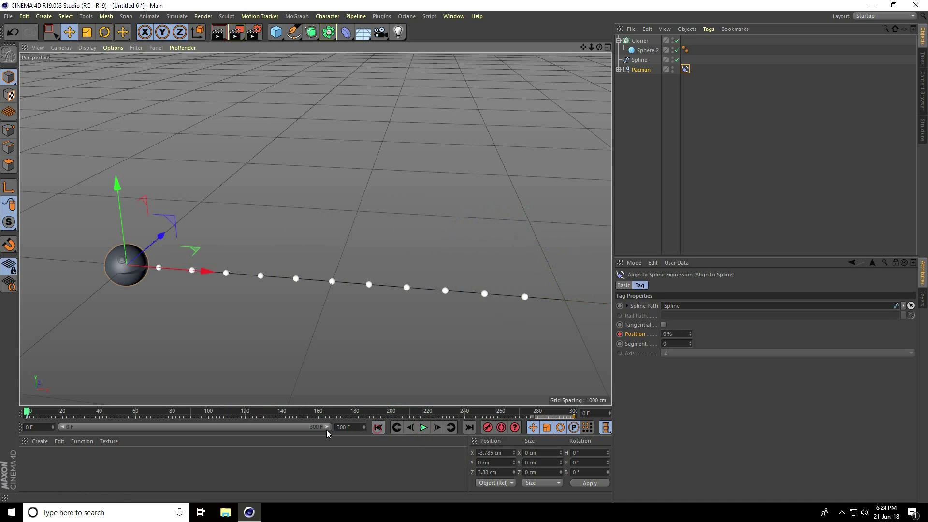
left_click_drag(324, 428, 130, 441)
Step: Set both the frame-0 and frame-300 Position keys to Linear interpolation
left_click(28, 416)
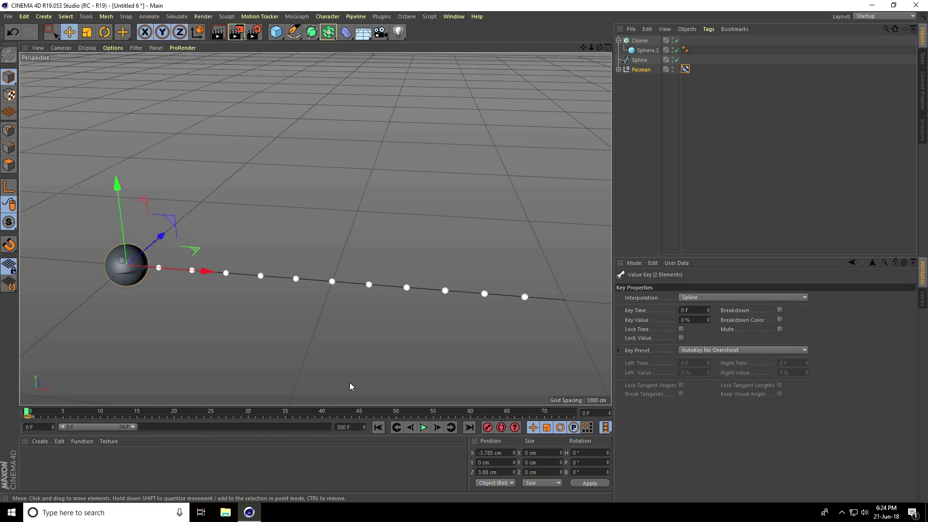
left_click(688, 297)
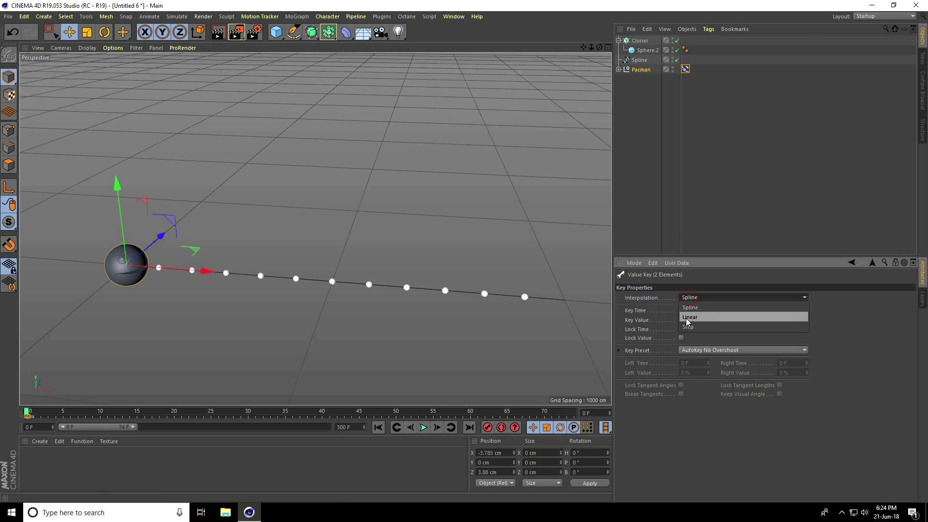
left_click(699, 318)
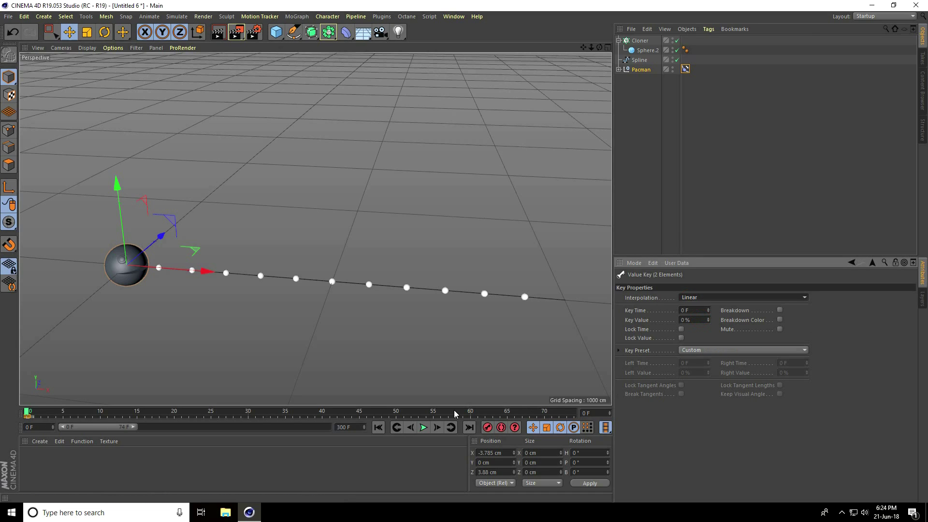
left_click_drag(111, 424, 476, 428)
left_click(573, 415)
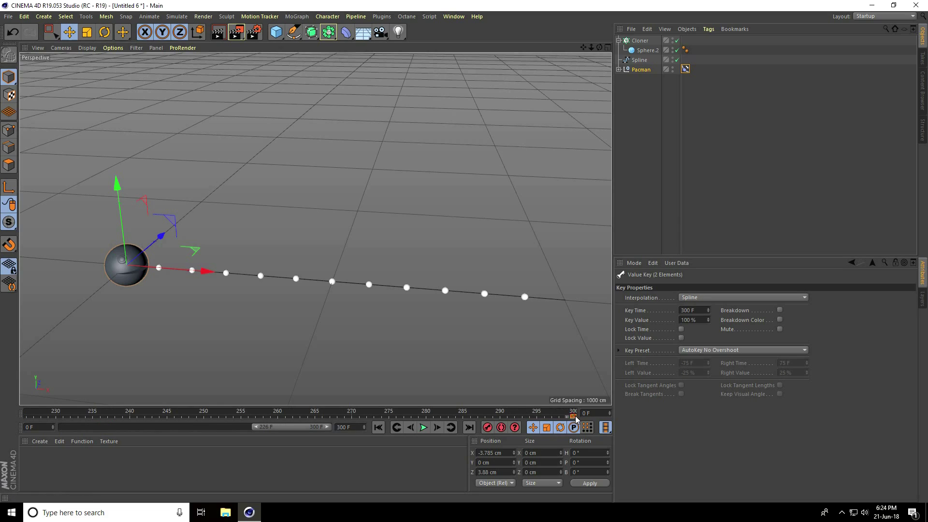
left_click(701, 295)
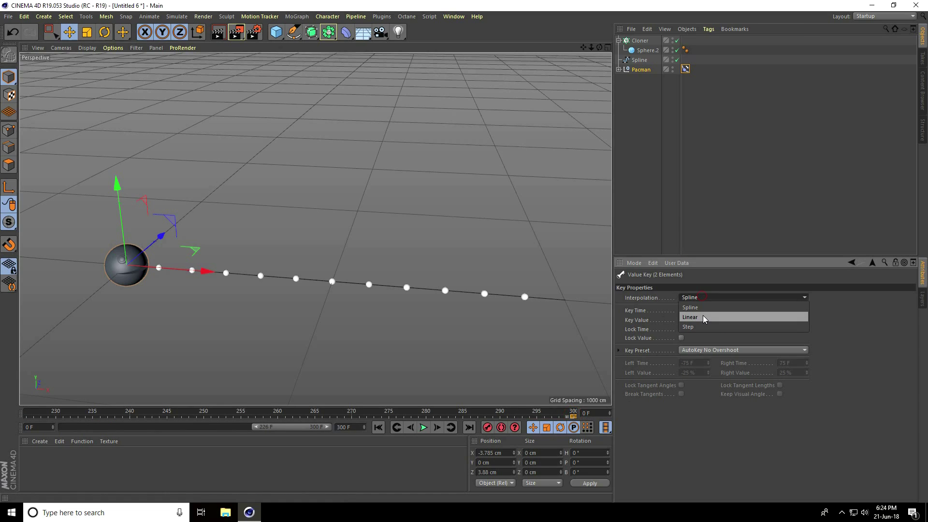
left_click(699, 318)
Step: Play the full 0–300 animation to check Pac-Man's constant speed, then rewind
left_click_drag(255, 427, 31, 440)
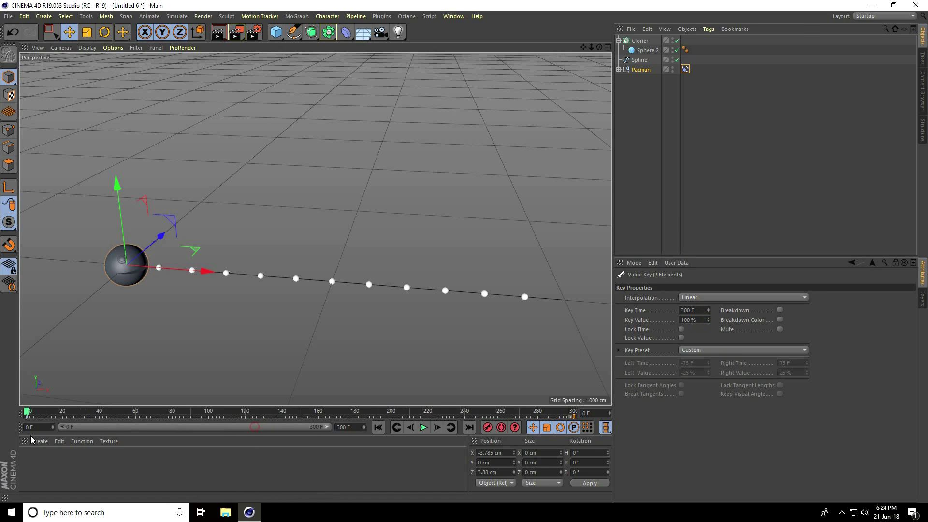
left_click(422, 428)
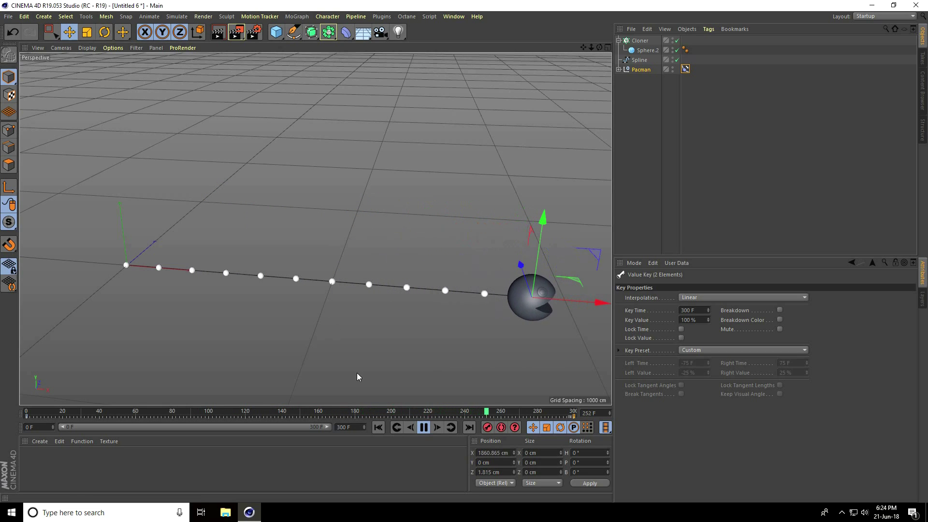
left_click(423, 426)
scroll(397, 297, "up", 5)
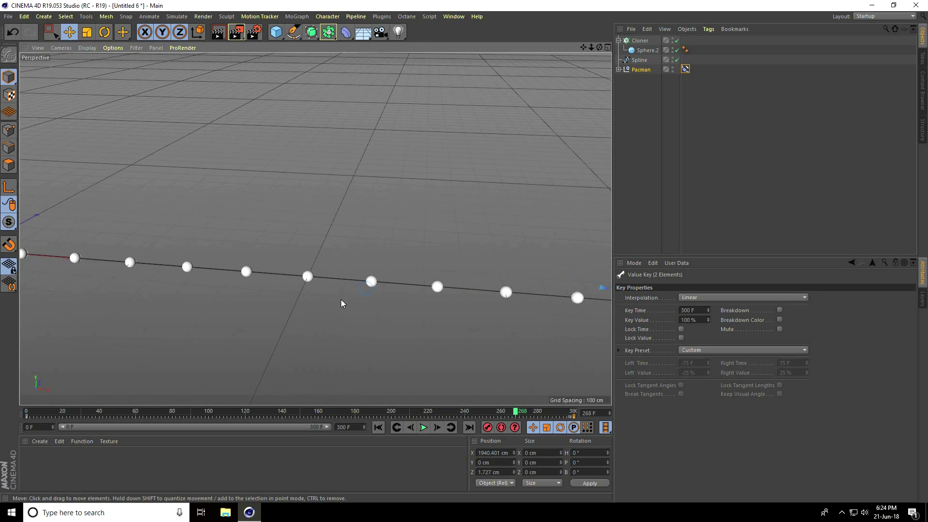
left_click_drag(300, 299, 291, 293, "alt")
scroll(60, 238, "up", 3)
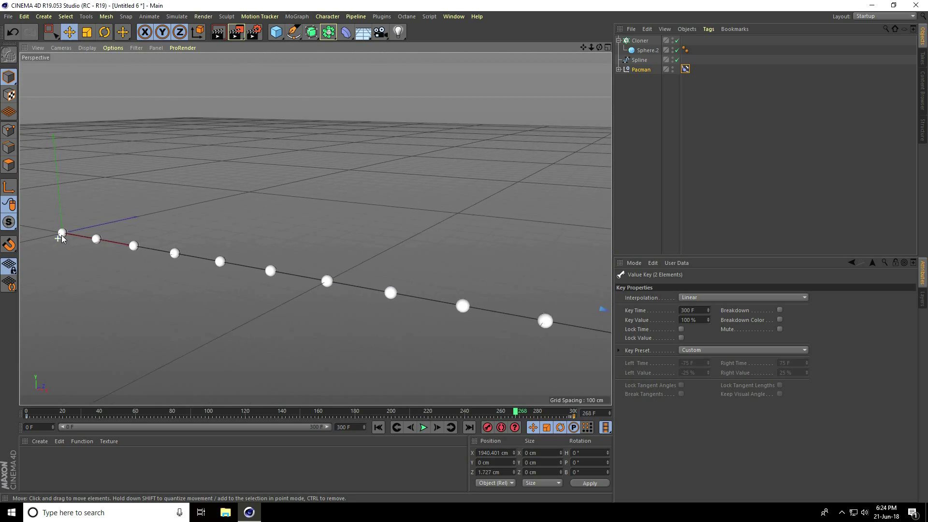
left_click(378, 427)
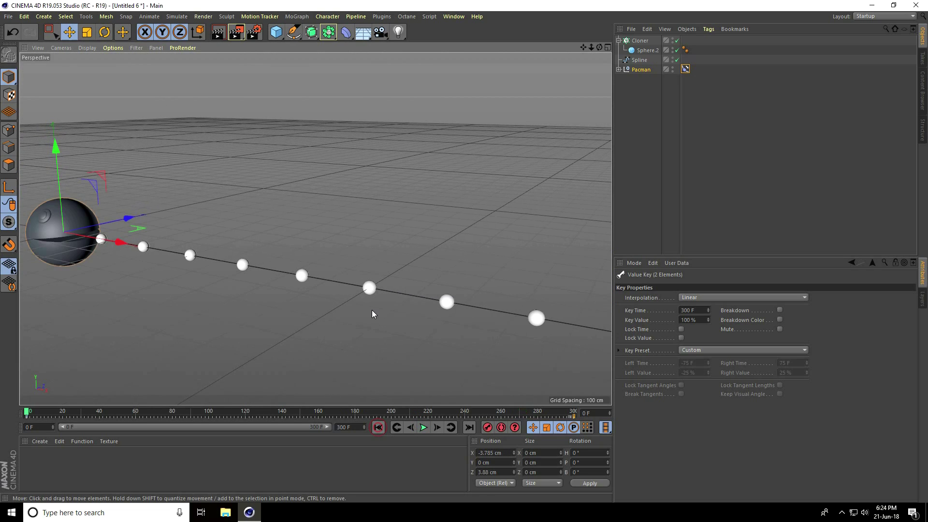
Step: Add a Target Camera and view the scene through it
left_click(380, 32)
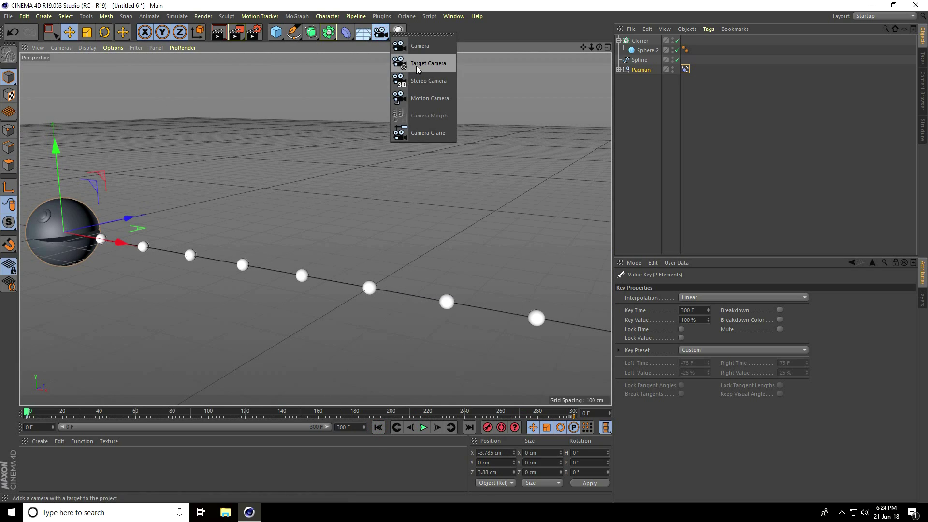
left_click(439, 69)
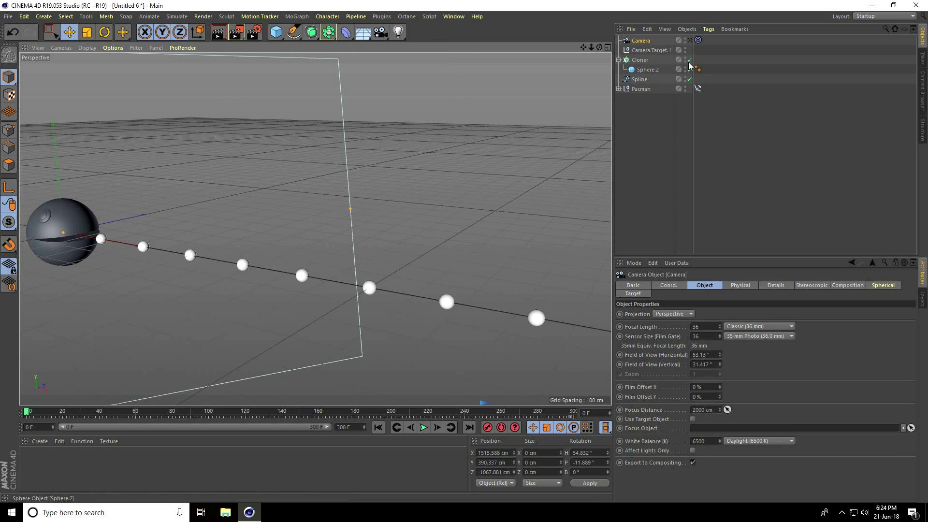
left_click(689, 39)
Step: Set Pacman as the Target tag's Target Object and play the animation through the camera
left_click(697, 41)
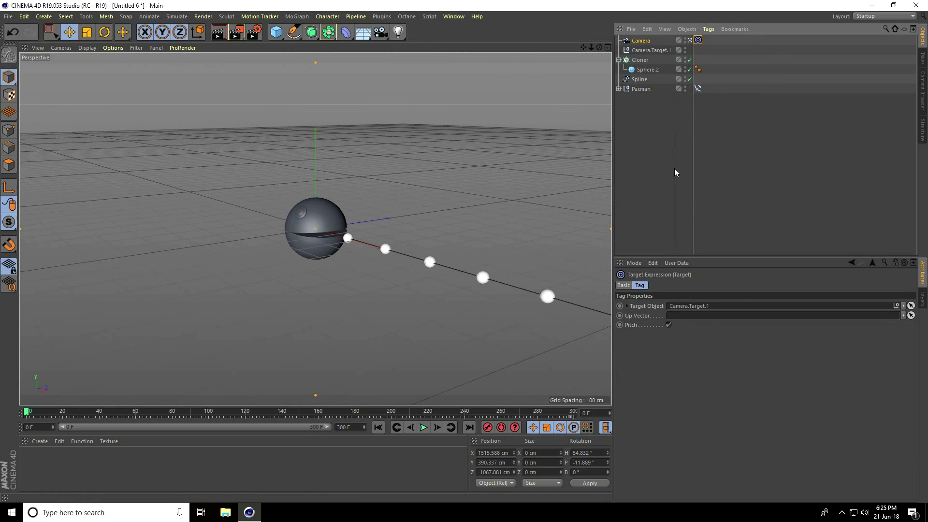
left_click(639, 90)
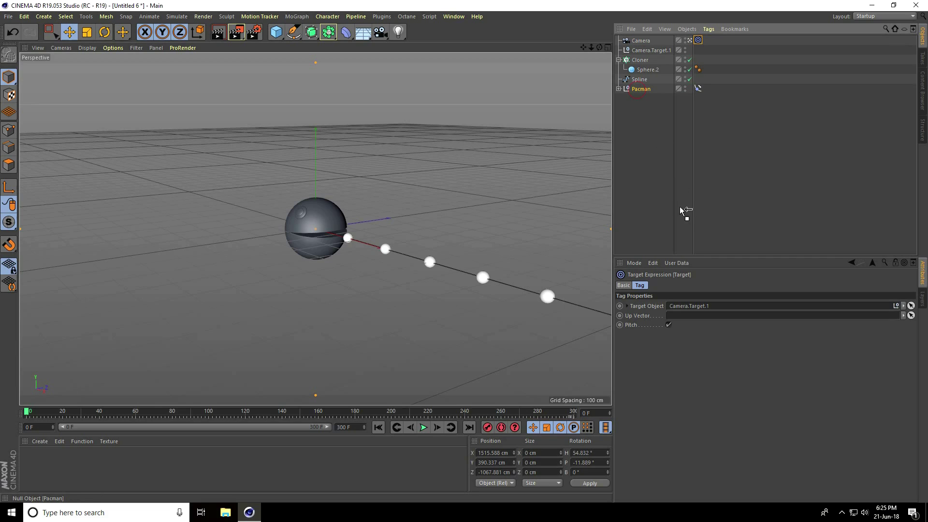
left_click_drag(688, 308, 688, 306)
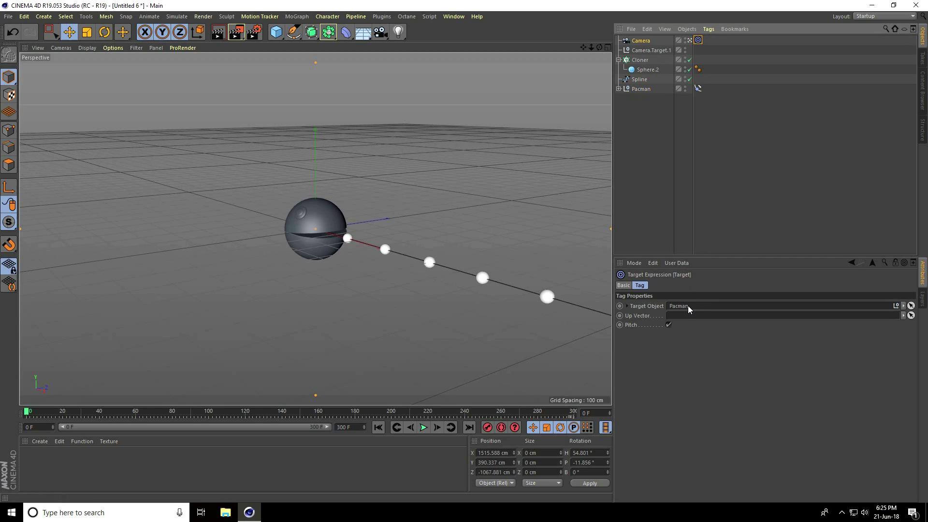
left_click(424, 428)
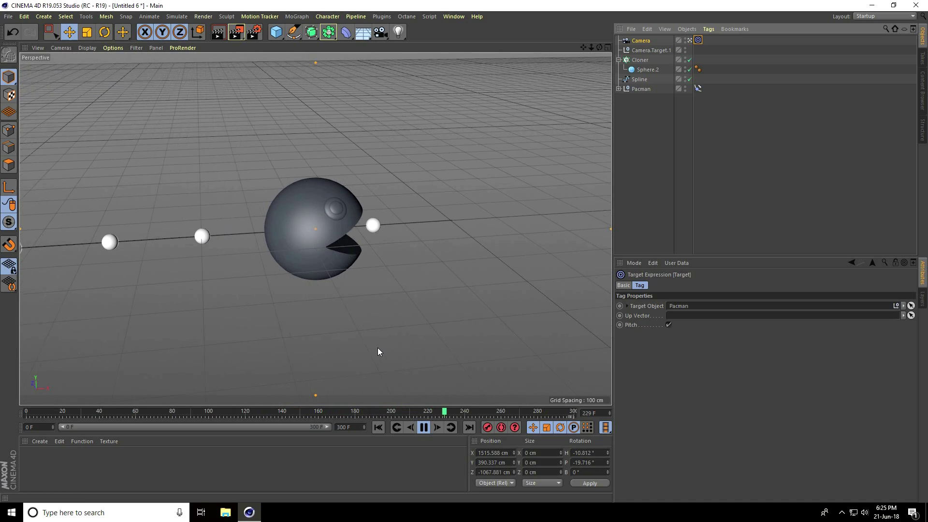
left_click(423, 427)
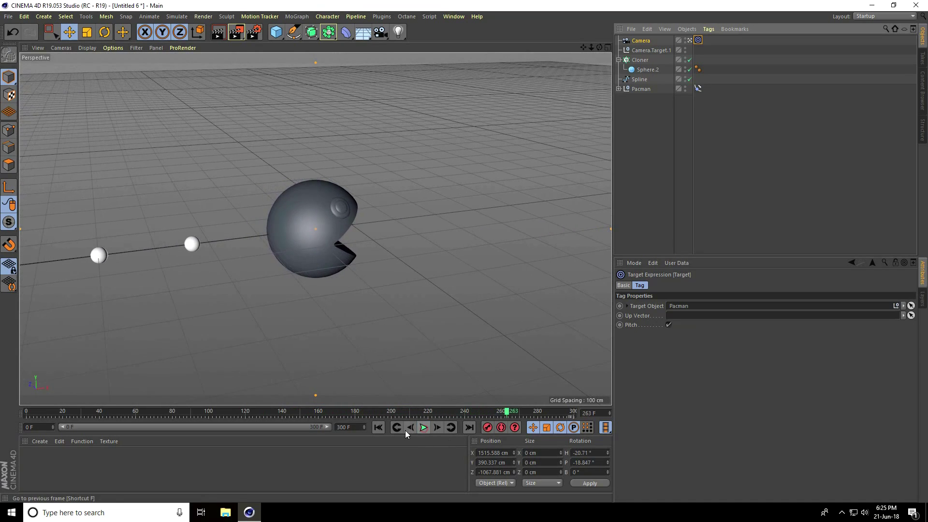
left_click(378, 427)
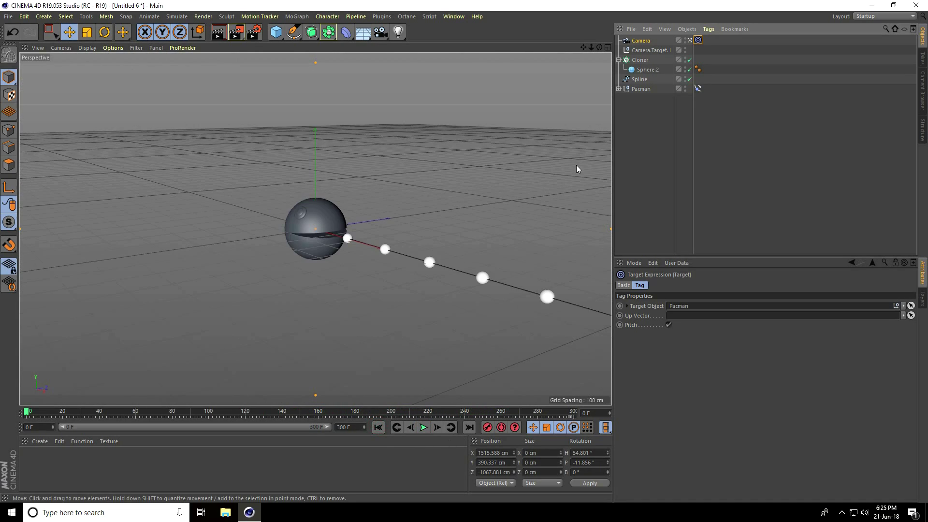
left_click(642, 61)
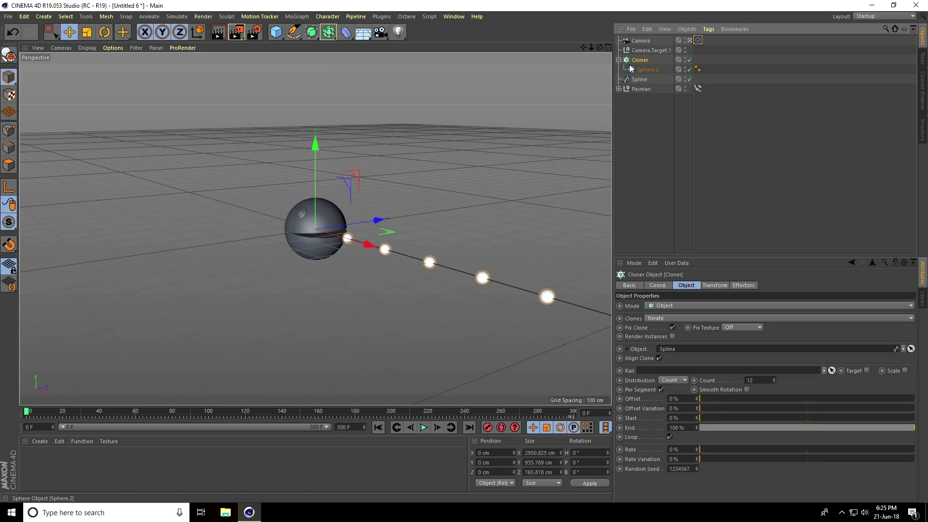
Step: Add a Plain effector to the Cloner
left_click(296, 17)
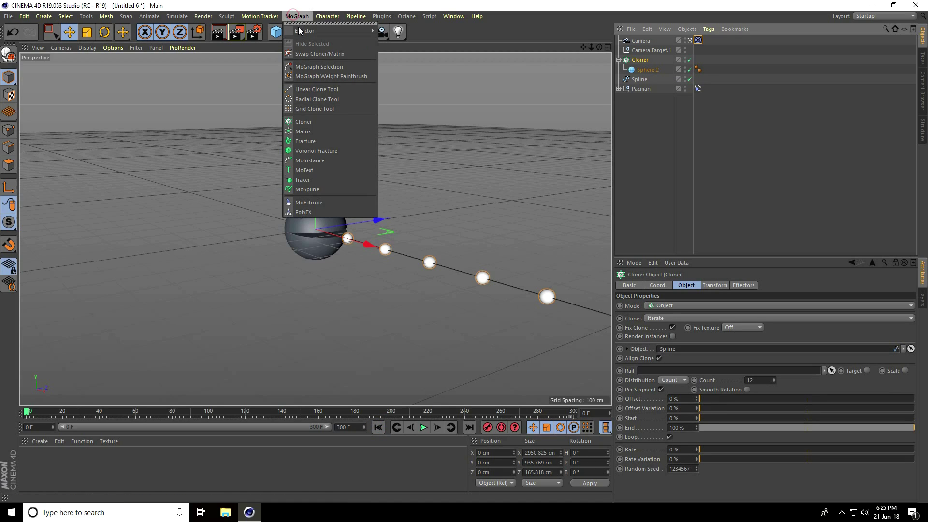
mouse_move(309, 30)
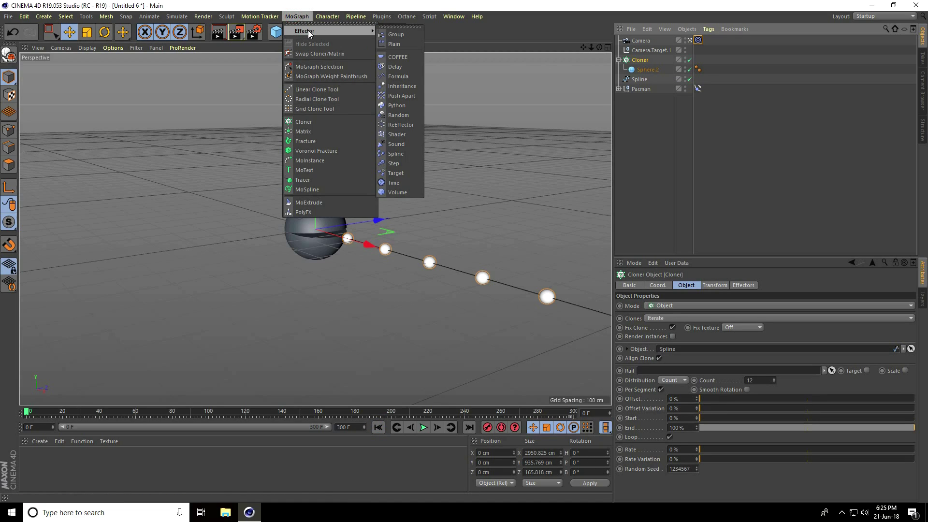
left_click(405, 44)
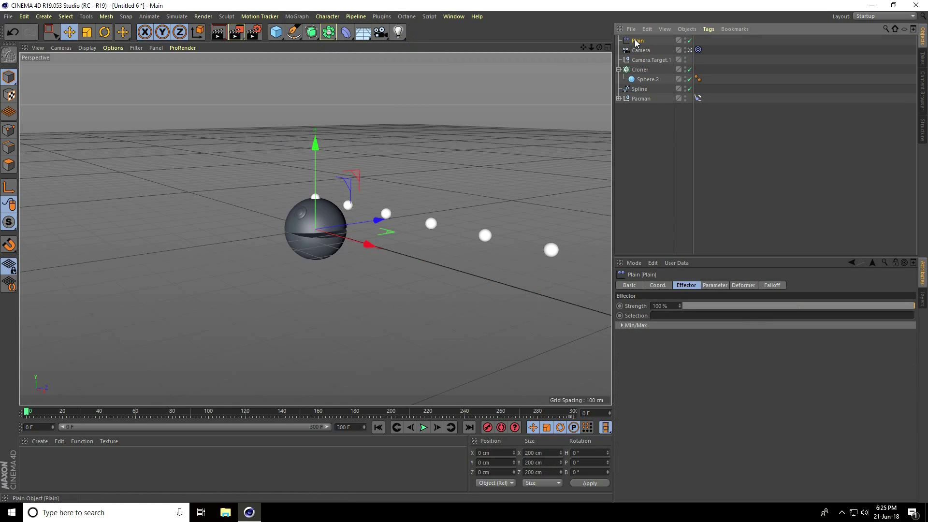
Step: On the Parameter tab, turn off Position and enable Uniform Scale set to -1
left_click(717, 286)
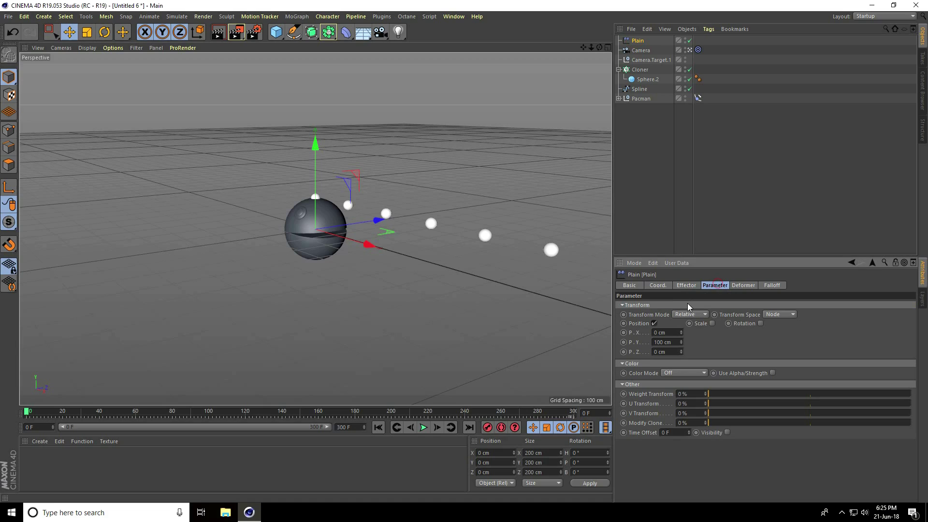
left_click(653, 323)
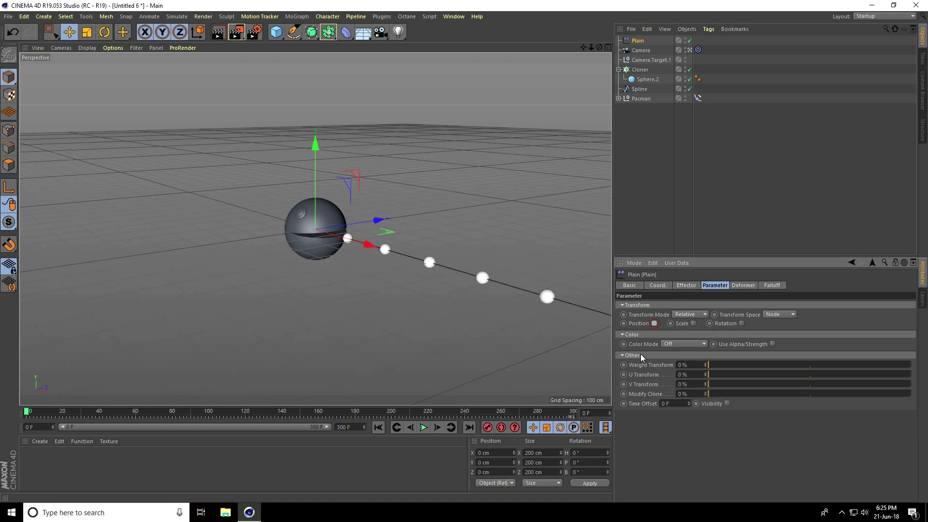
left_click(692, 323)
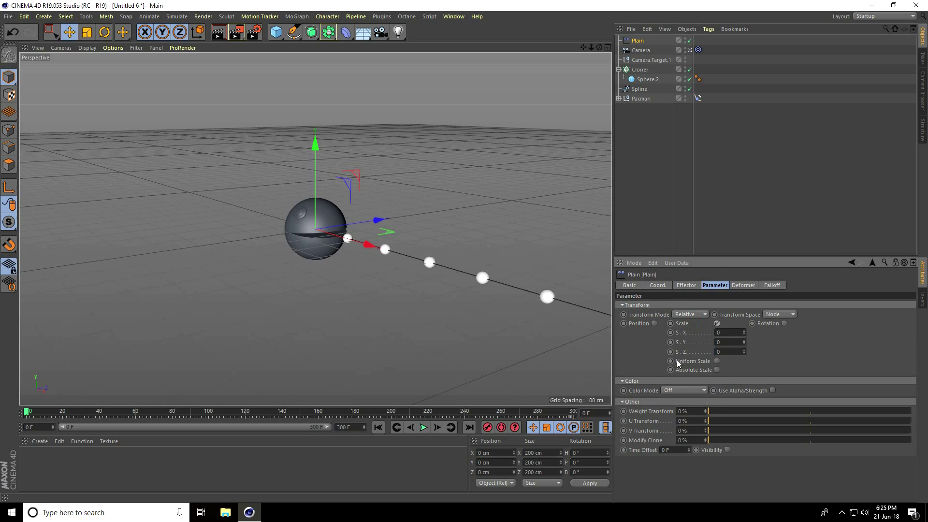
left_click(718, 361)
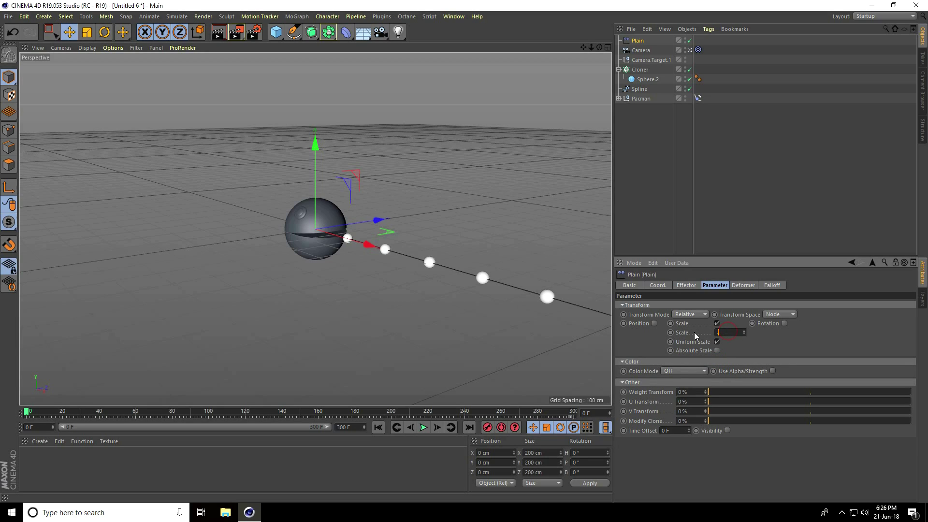
type("-1")
key("Return")
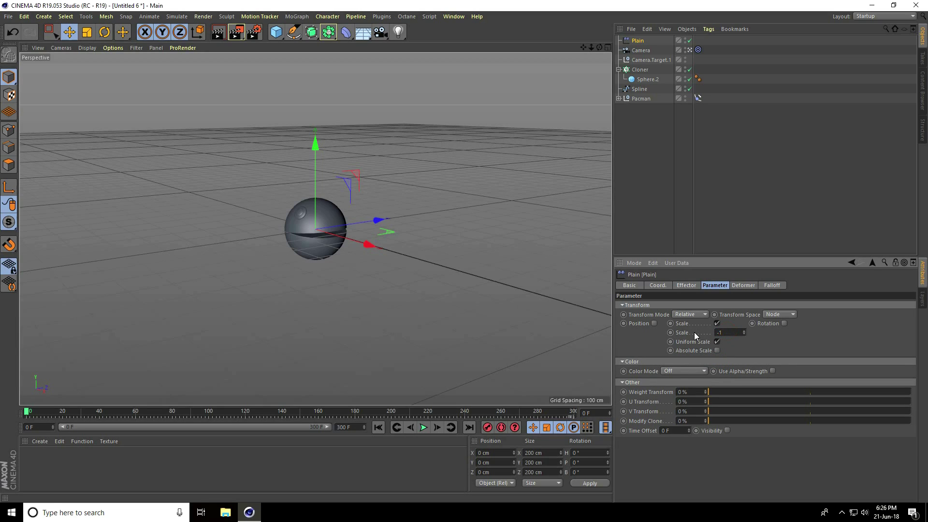
Step: Give the Plain effector a Linear falloff shape oriented along +X
left_click(776, 284)
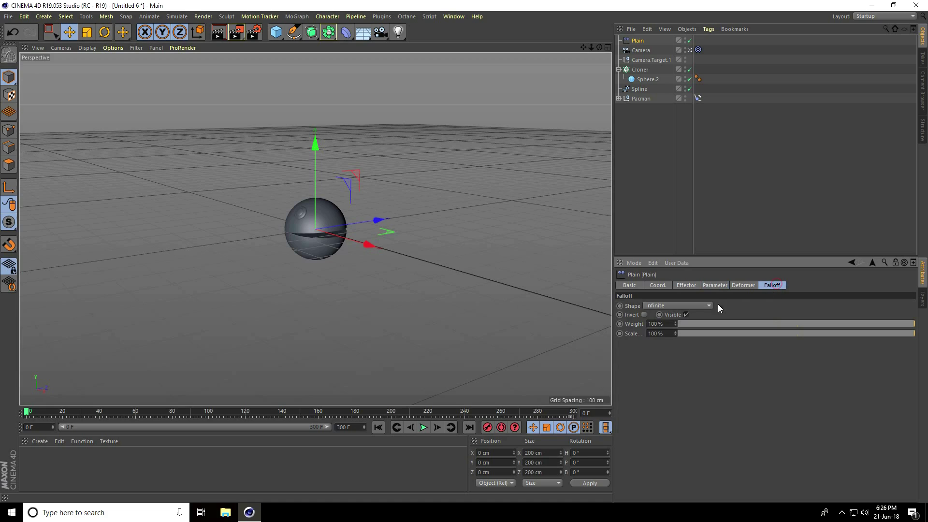
left_click(645, 308)
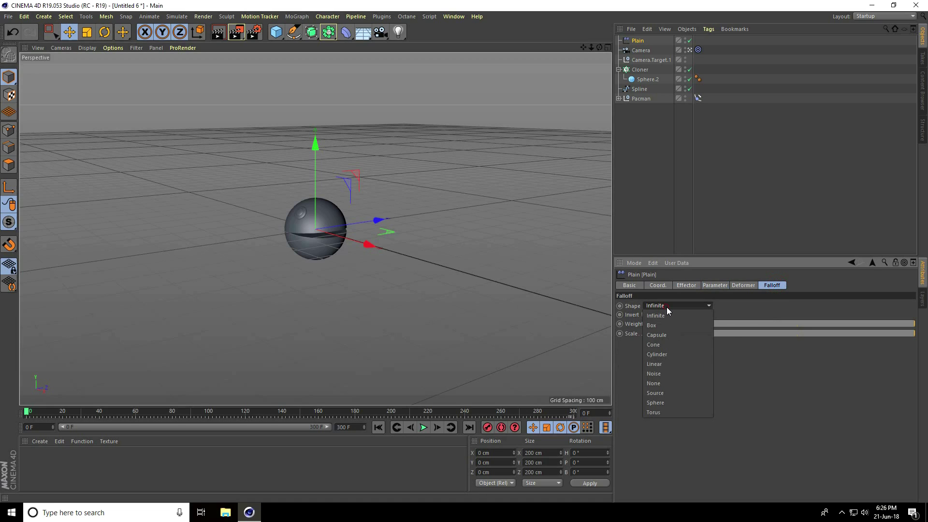
left_click(669, 363)
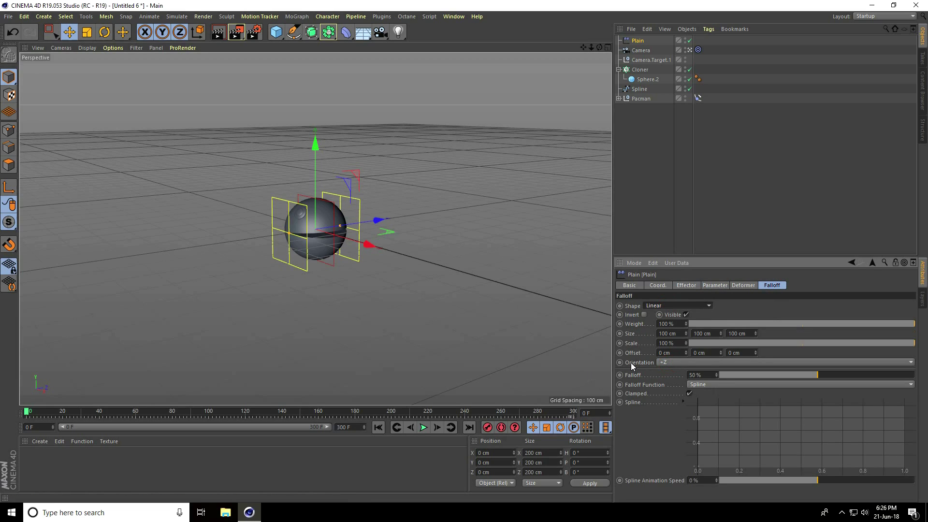
left_click(666, 364)
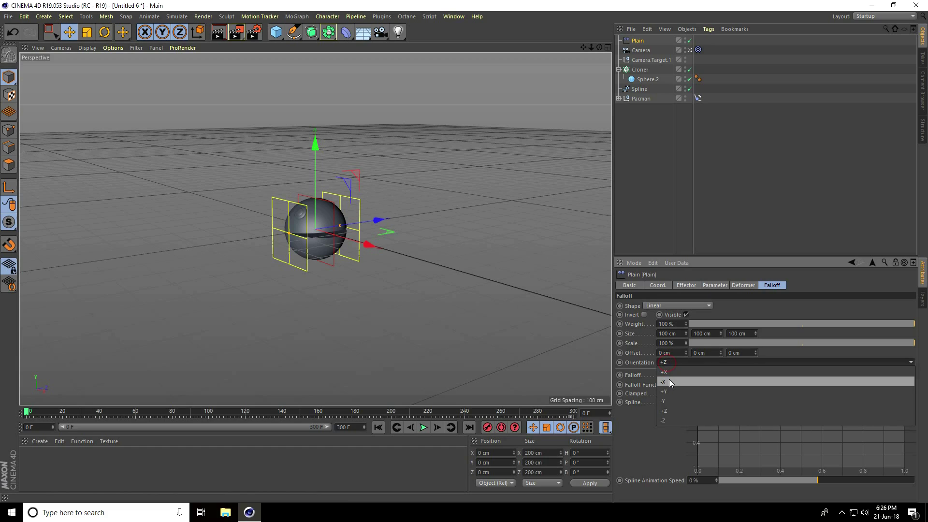
left_click(668, 371)
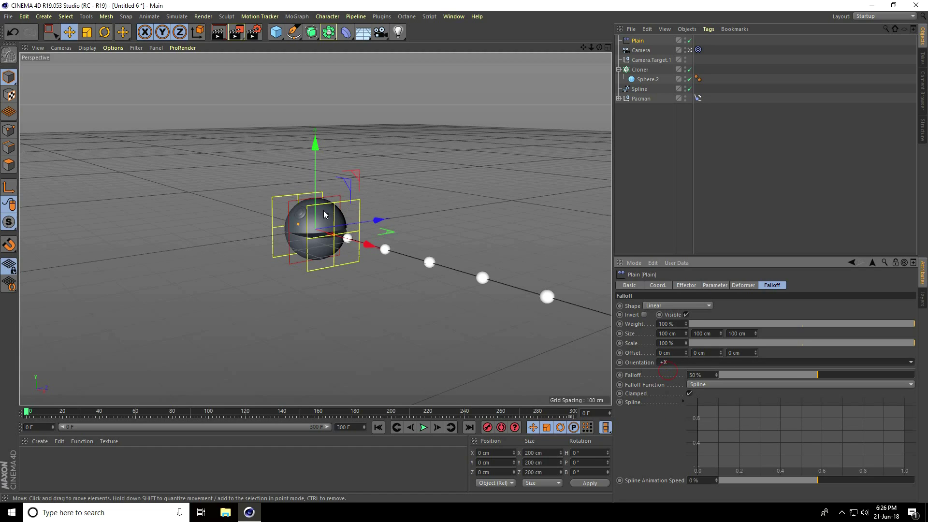
left_click_drag(368, 244, 425, 265)
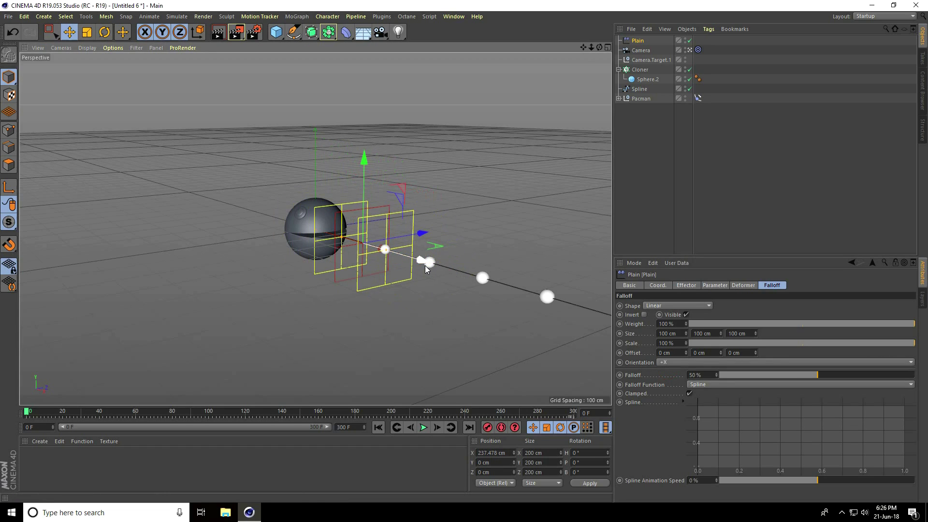
key("ctrl+z")
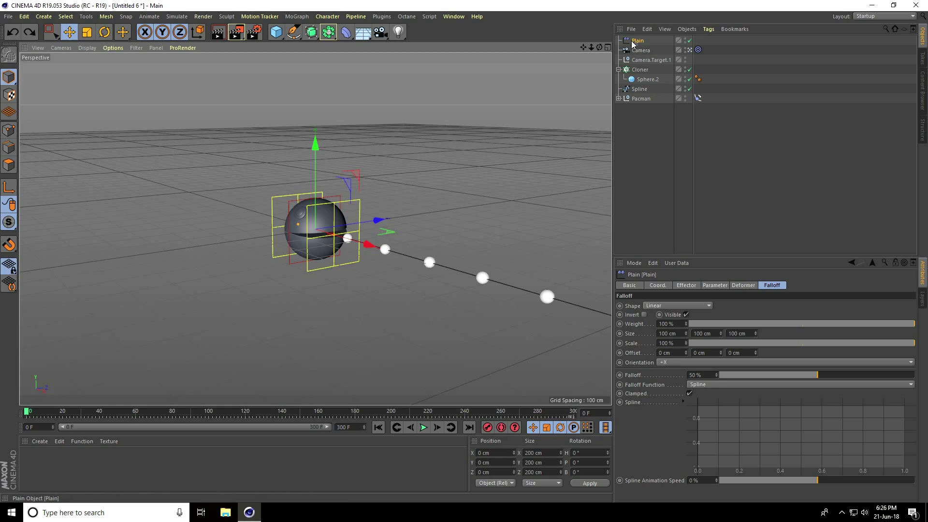
Step: Parent the Plain effector as Pacman's first child and play the animation
left_click_drag(641, 44, 626, 119)
left_click(619, 89)
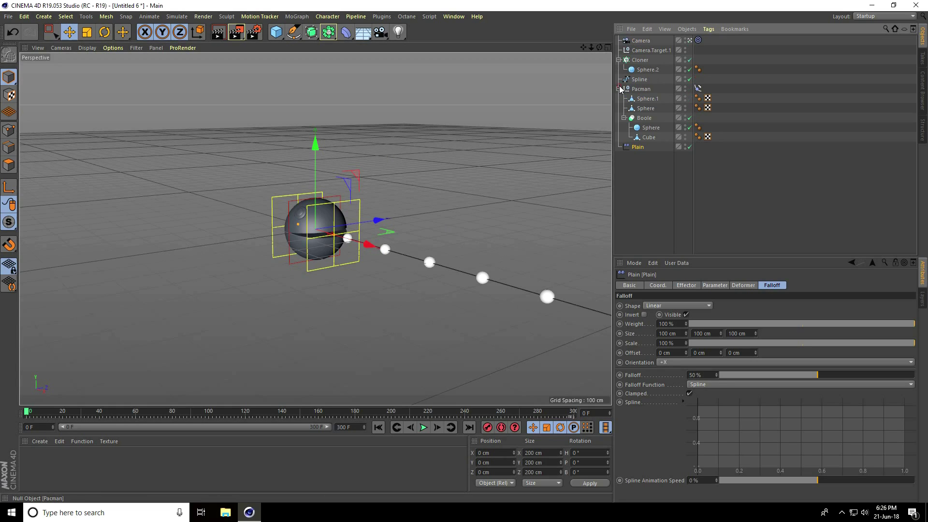
left_click_drag(641, 94, 641, 93)
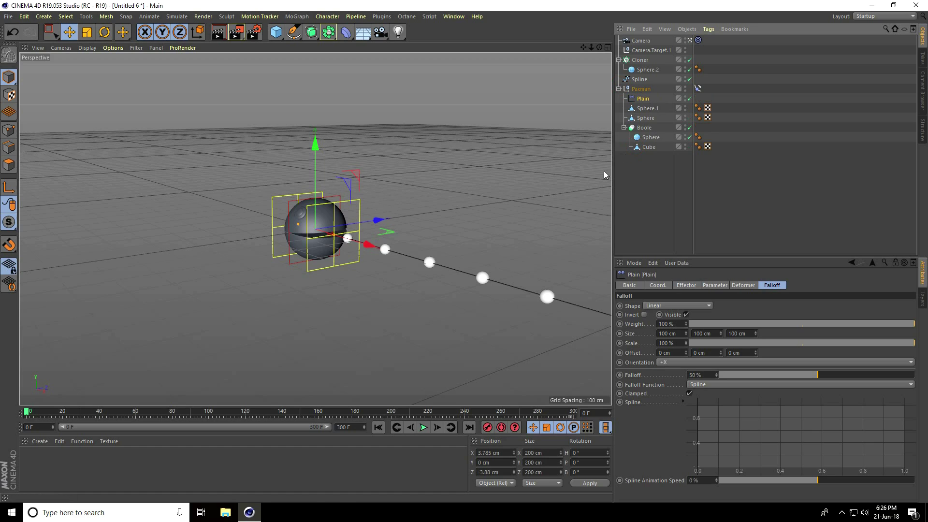
left_click(423, 428)
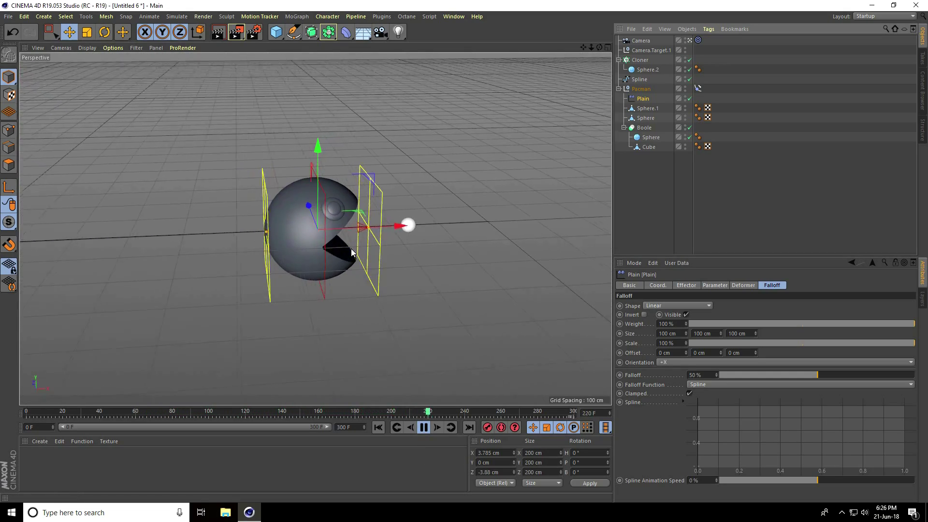
left_click(423, 427)
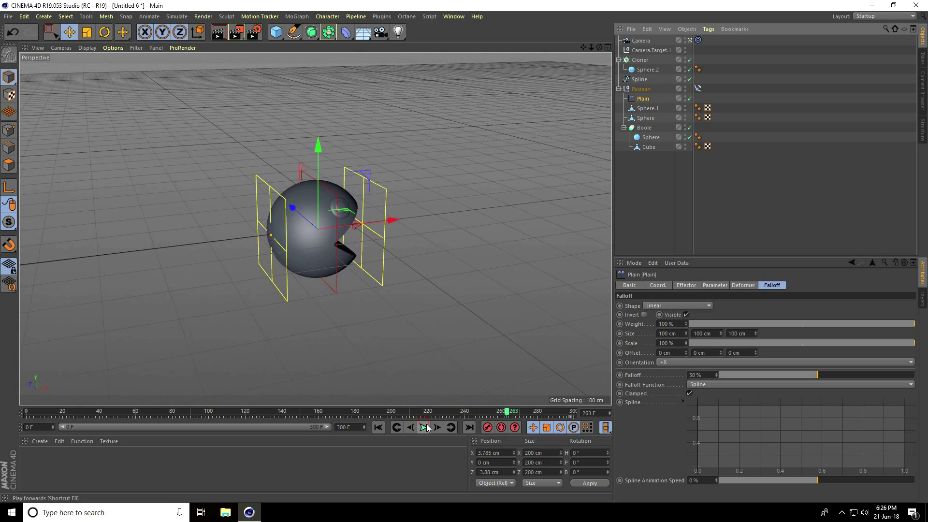
left_click(378, 427)
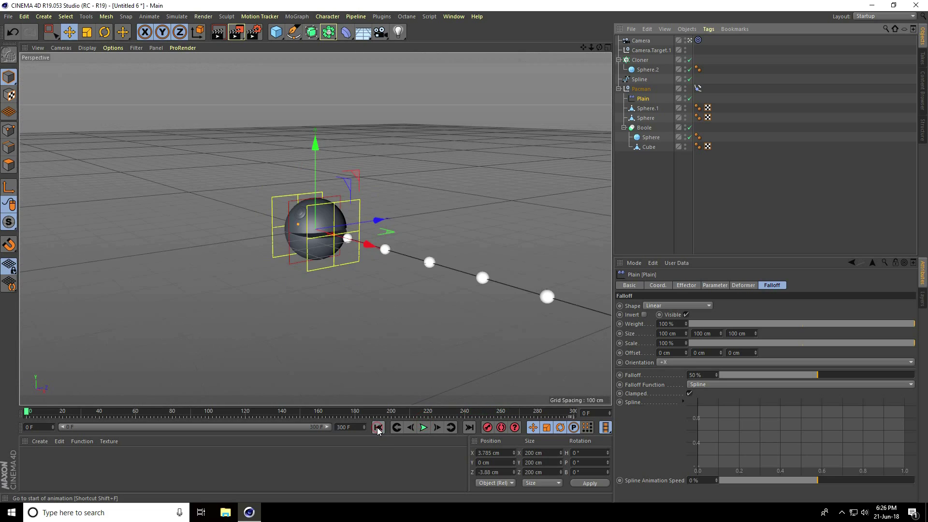
left_click(423, 428)
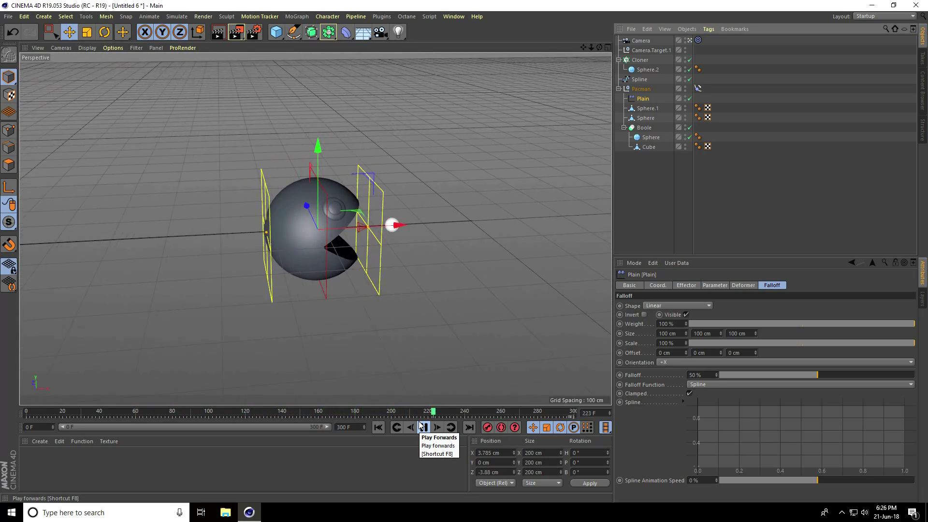
left_click(421, 427)
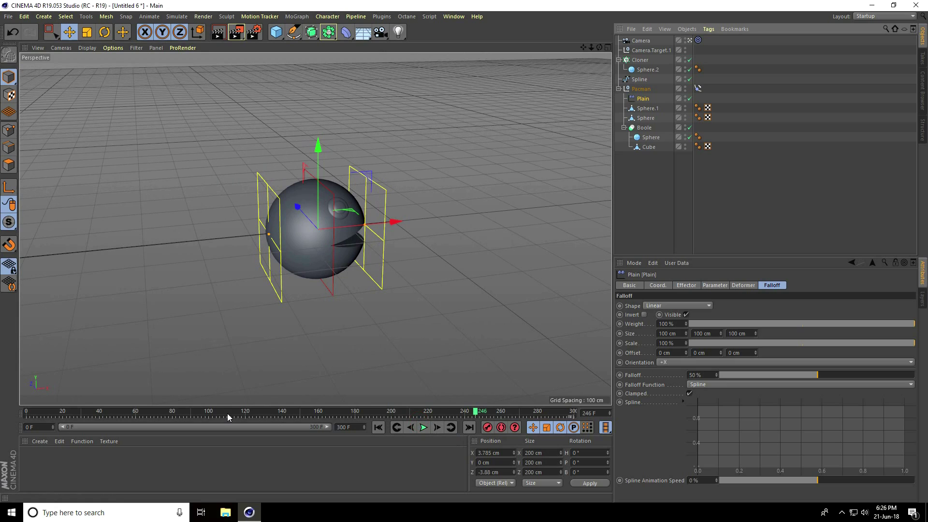
Step: Load the MercyMat material file and drag the yellow material onto Pac-Man's body sphere
left_click(37, 441)
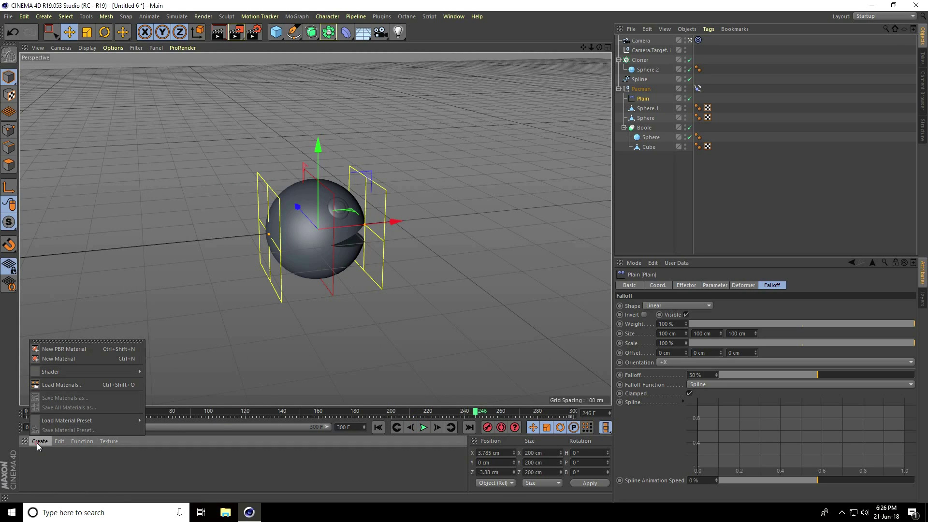
left_click(88, 384)
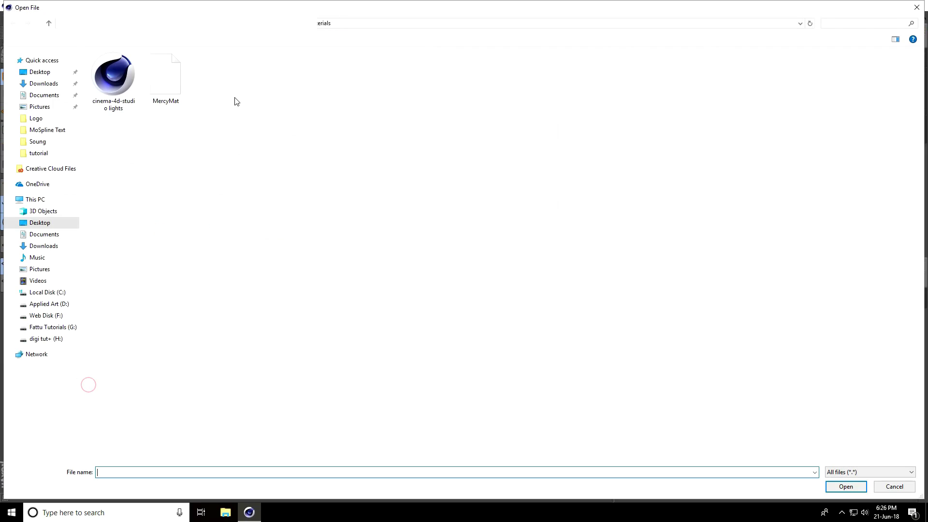
left_click(165, 90)
left_click(845, 486)
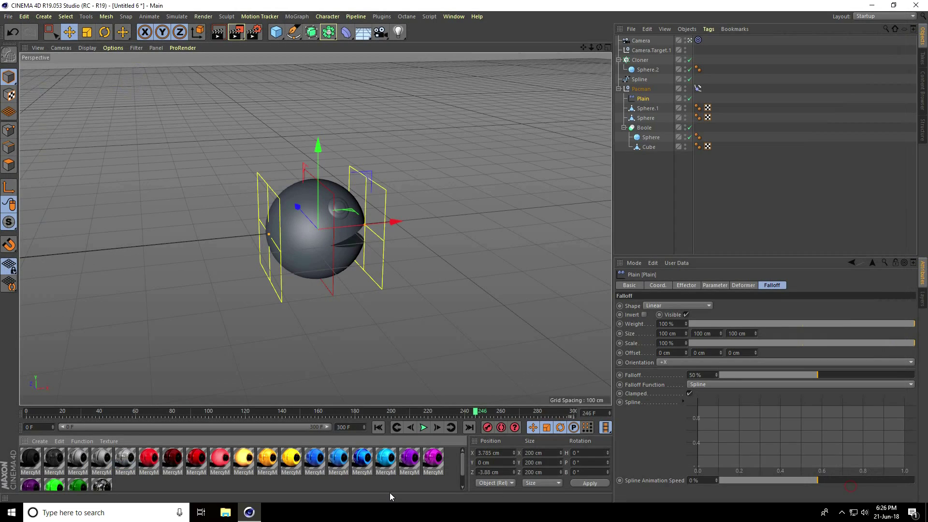
left_click_drag(564, 255, 657, 138)
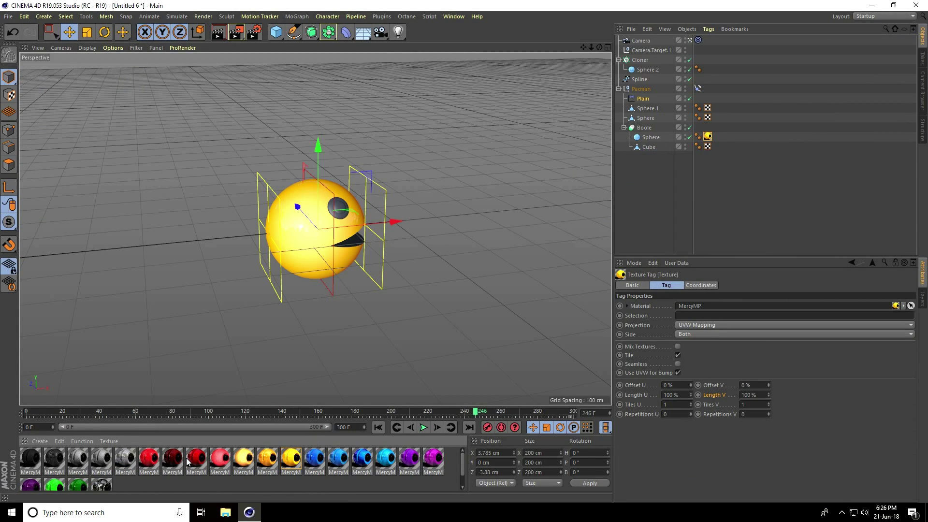
Step: Edit the MercyMP material: colour brightness 100% and diffusion channel turned off
double_click(125, 461)
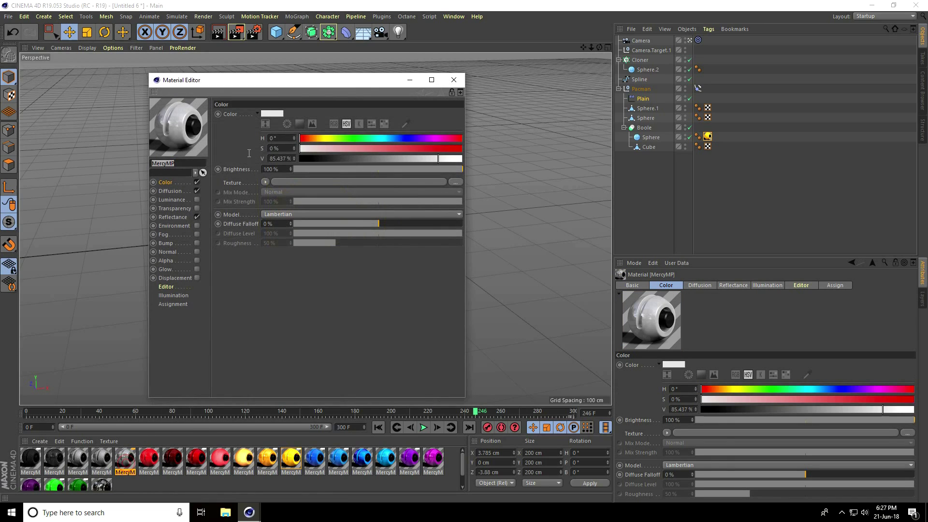
left_click_drag(442, 158, 485, 165)
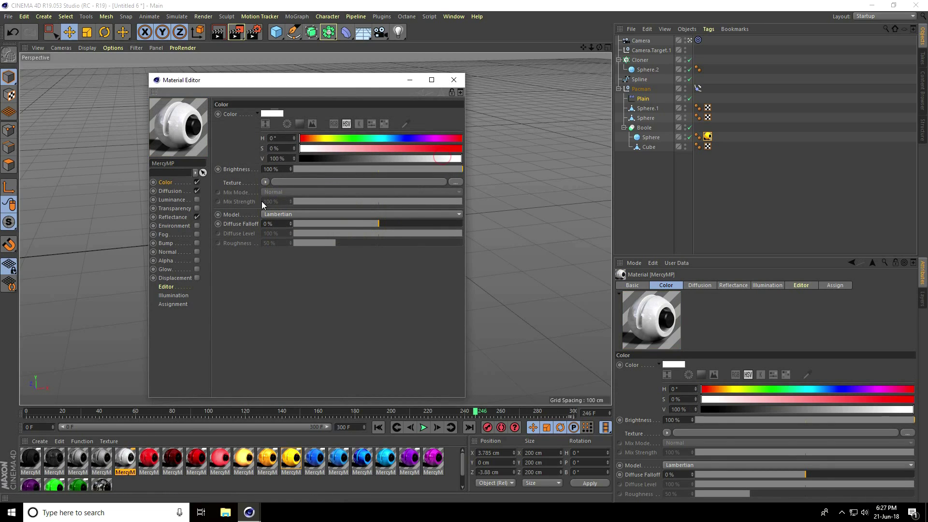
left_click(197, 191)
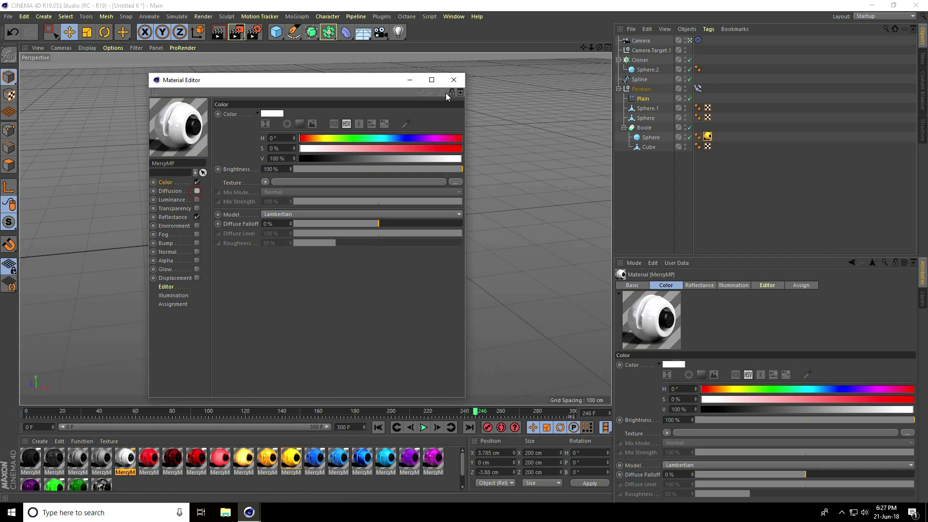
left_click(453, 80)
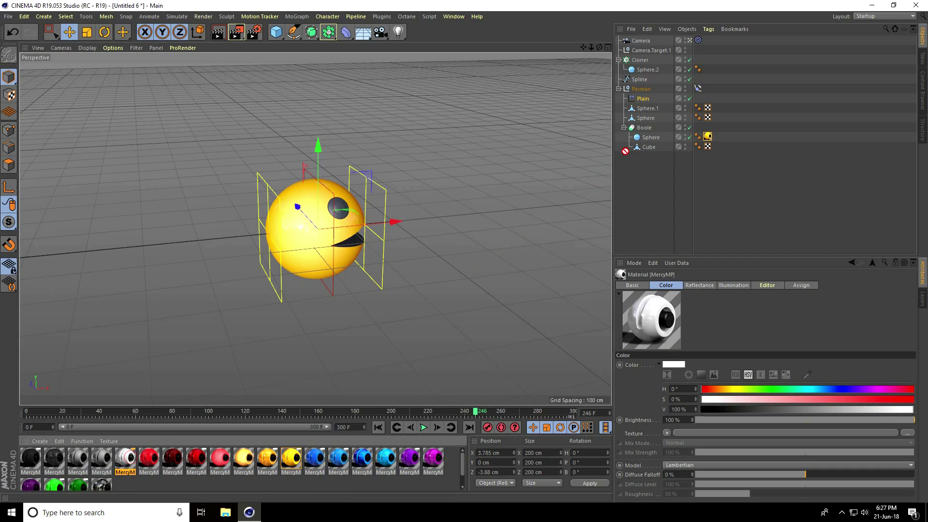
Step: Apply the white material to Sphere, and blue to Sphere.1 and the cloned Sphere.2
left_click_drag(625, 151, 650, 119)
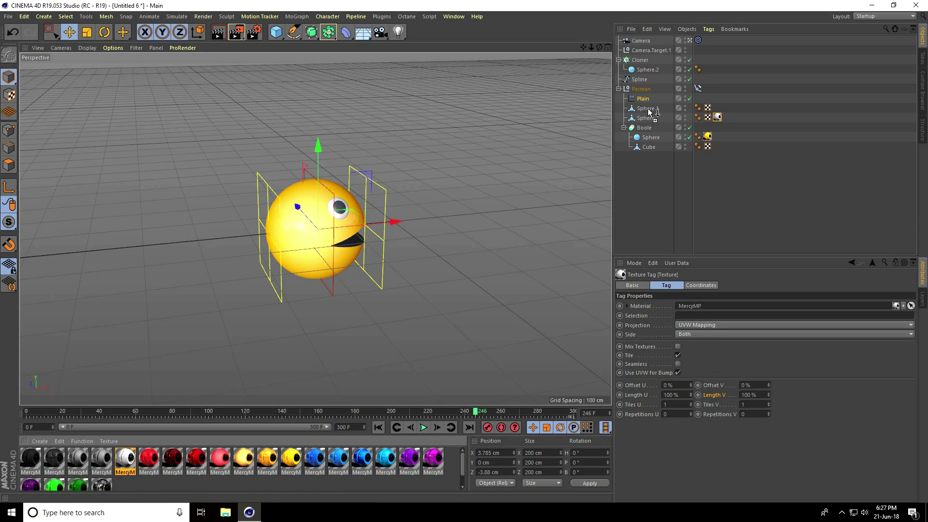
left_click_drag(648, 111, 649, 108)
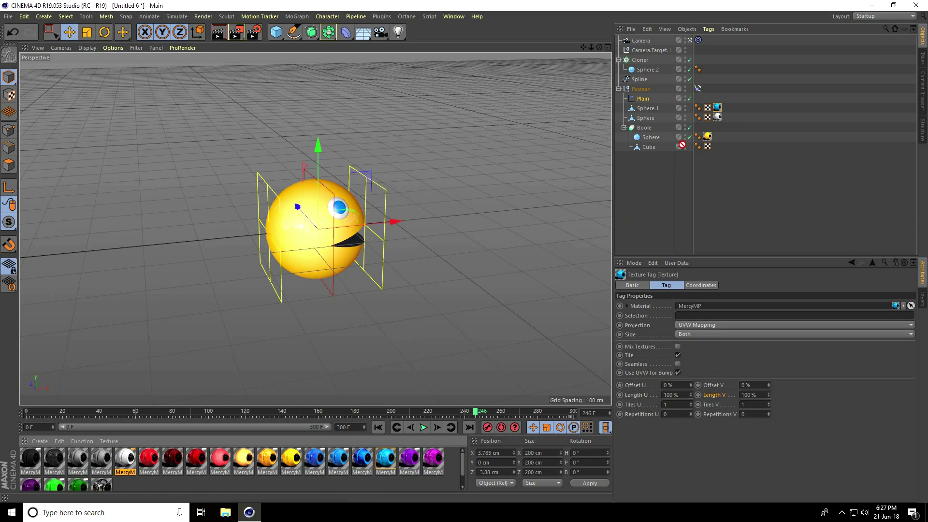
left_click_drag(719, 110, 718, 110)
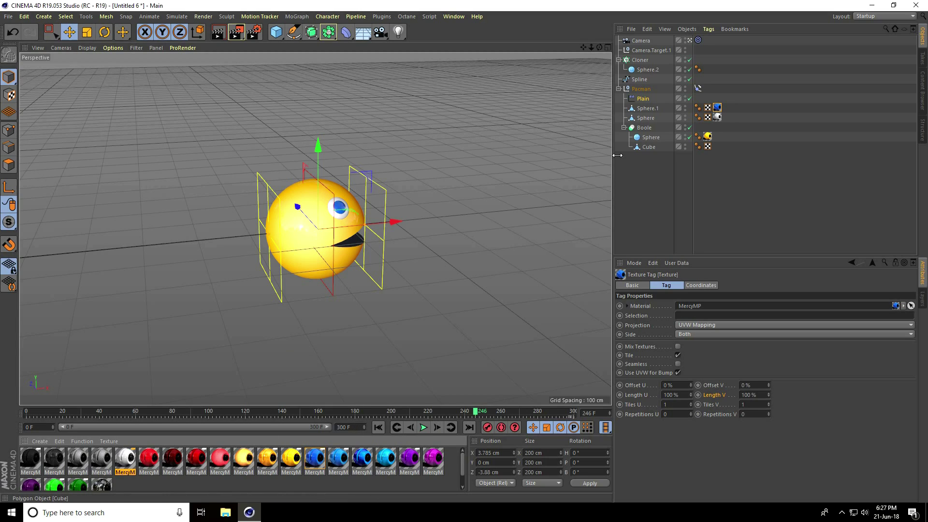
left_click(381, 428)
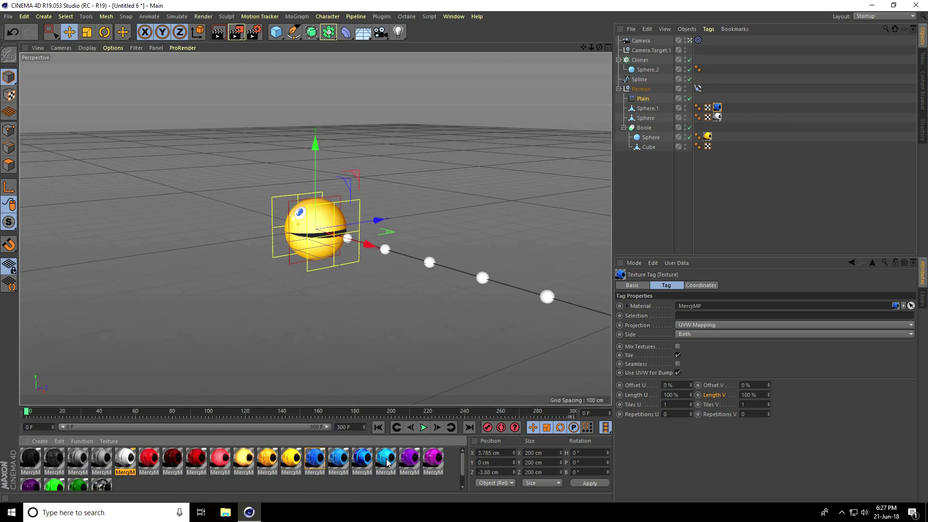
left_click_drag(650, 78, 648, 70)
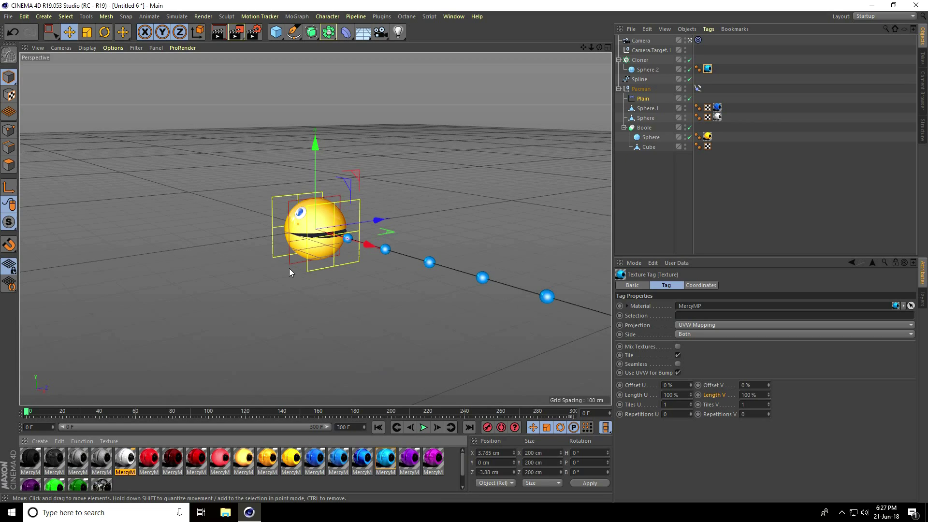
Step: Merge the studio lights file and lower the FLOOR & BACKGROUND below Pac-Man
left_click(8, 16)
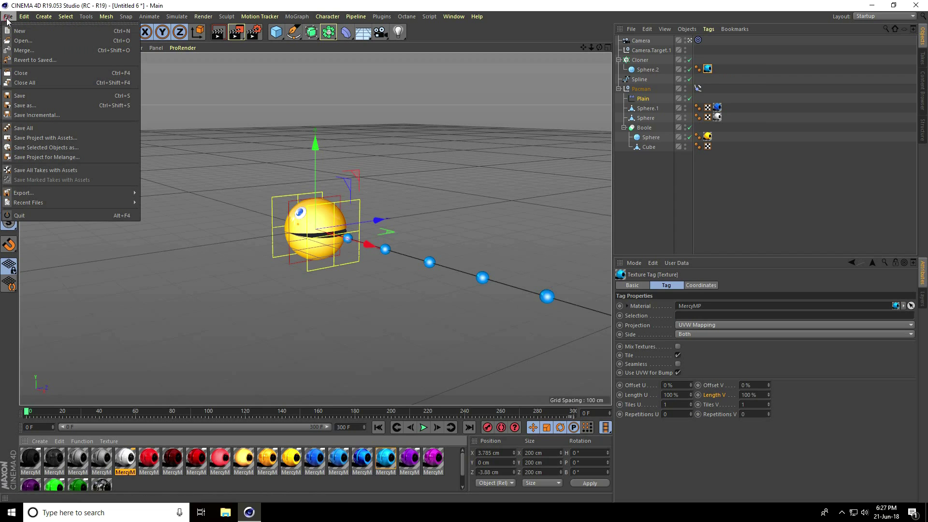
left_click(20, 53)
double_click(115, 86)
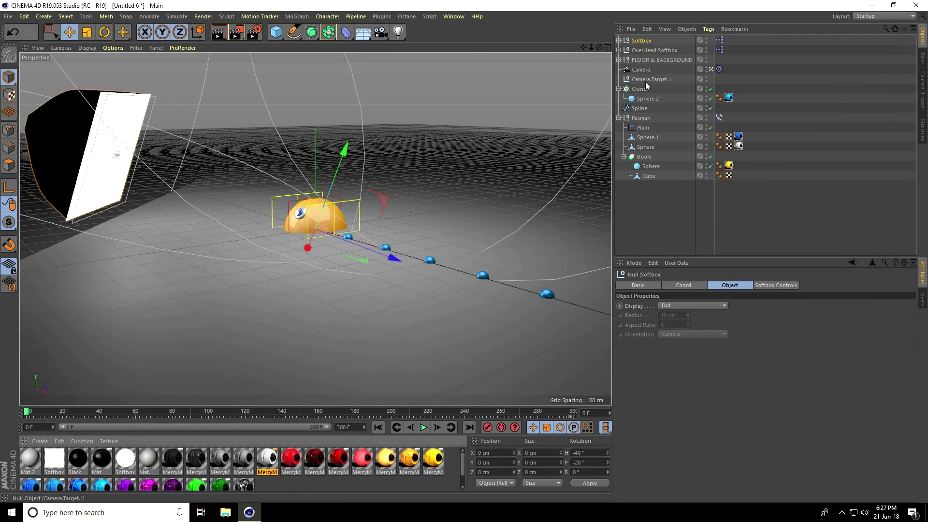
left_click_drag(416, 121, 186, 291)
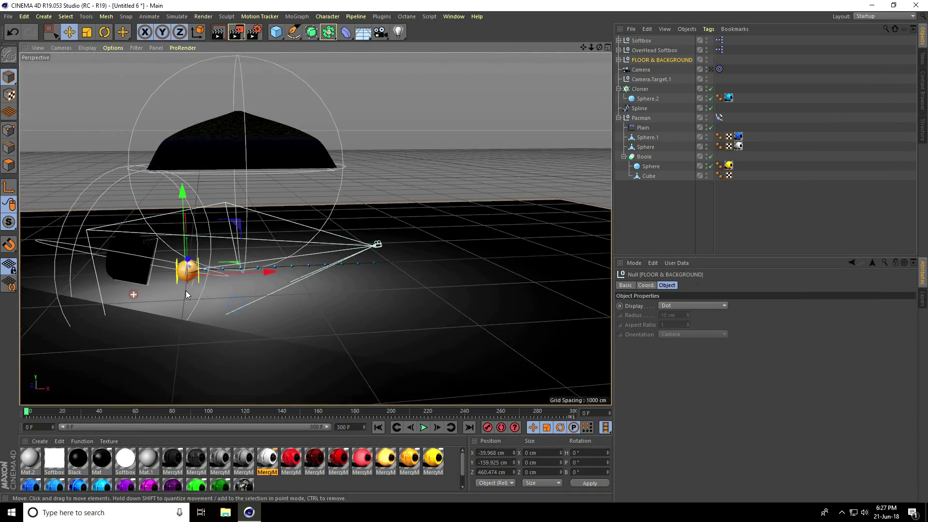
Step: Shift the OverHead Softbox along X and move the Softbox light closer to Pac-Man
left_click(251, 155)
left_click(647, 50)
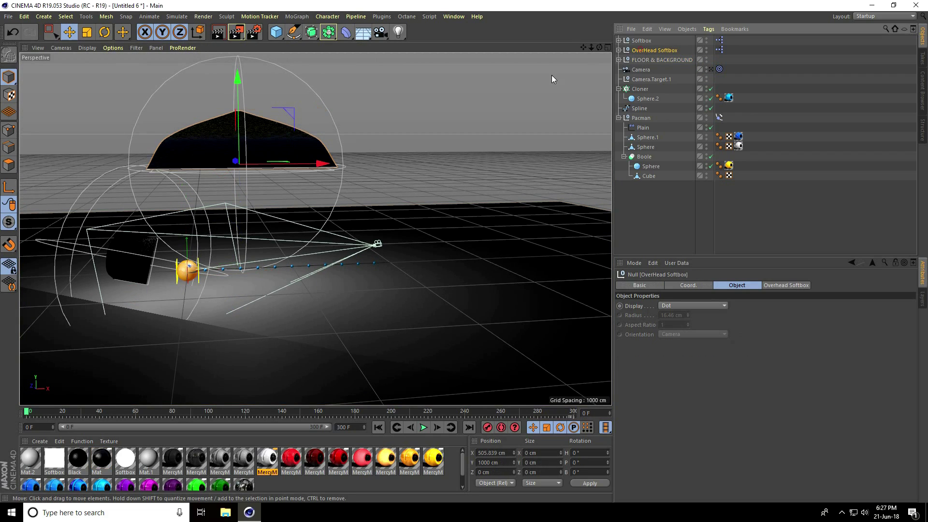
left_click_drag(320, 164, 344, 164)
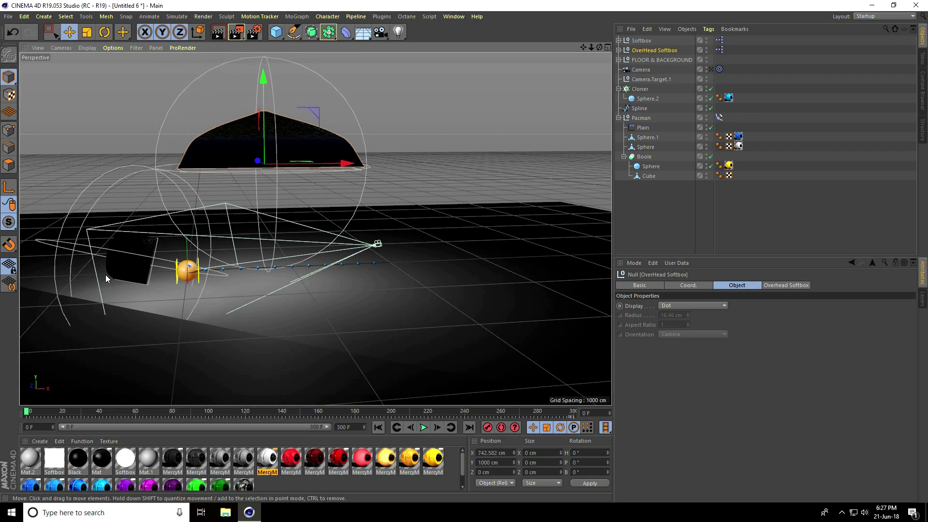
left_click(122, 263)
left_click(641, 39)
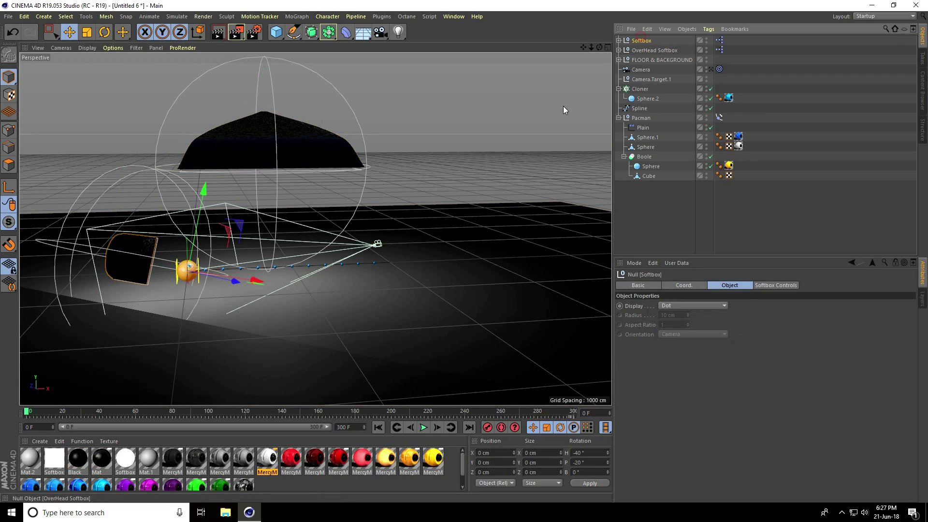
left_click_drag(564, 106, 245, 242, "alt")
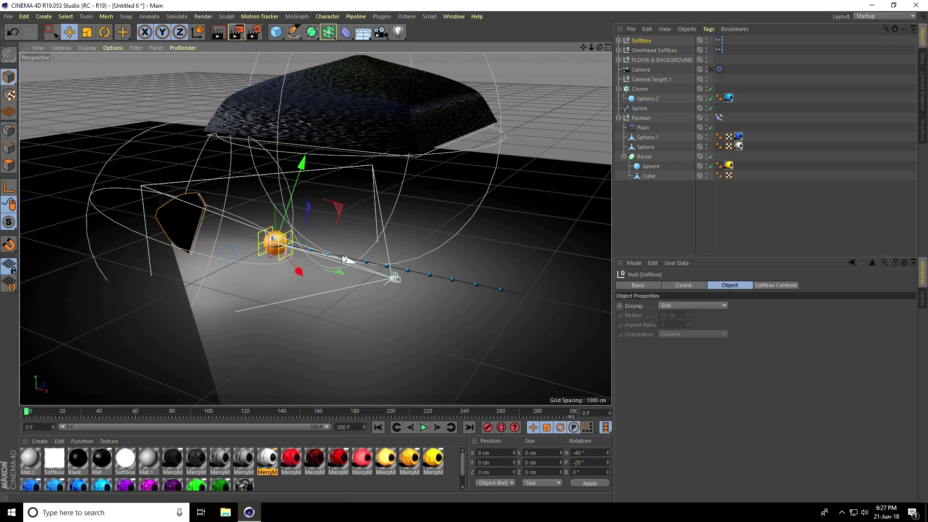
left_click_drag(347, 260, 299, 247)
Step: Play the animation through the scene camera
left_click(710, 69)
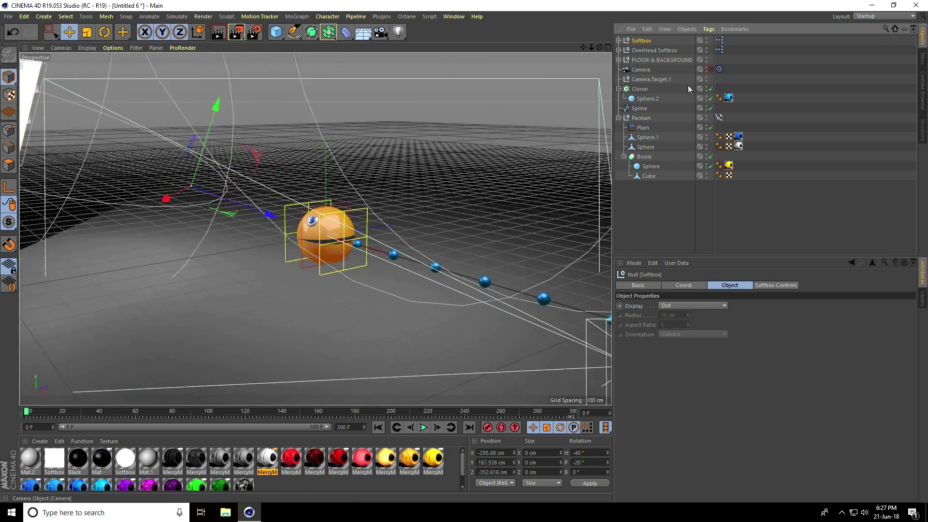
left_click(424, 428)
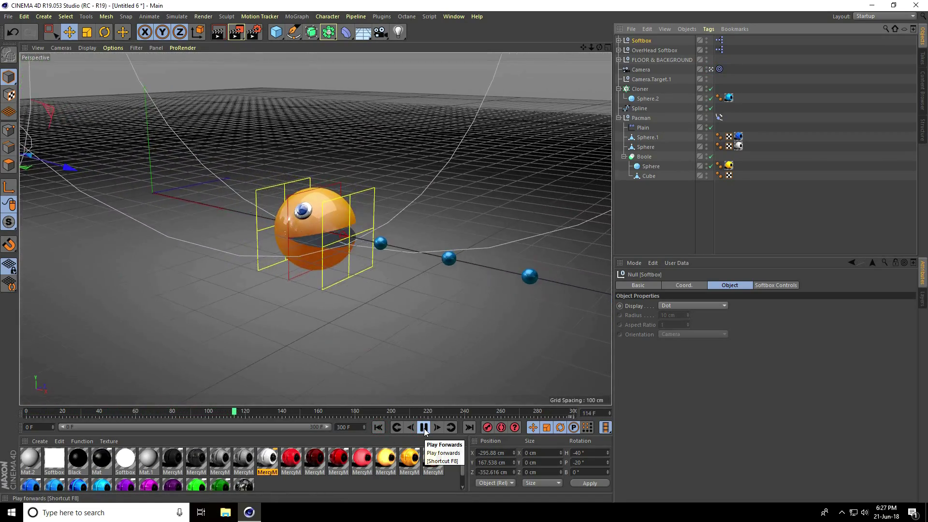
left_click(423, 428)
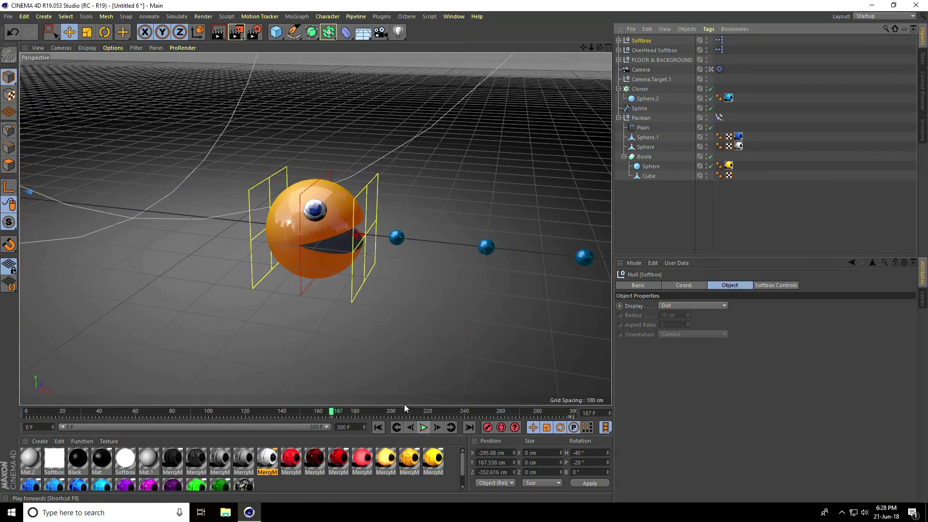
Step: In Render Settings, apply the HDTV 1080 29.97 output preset and render All Frames
left_click(247, 33)
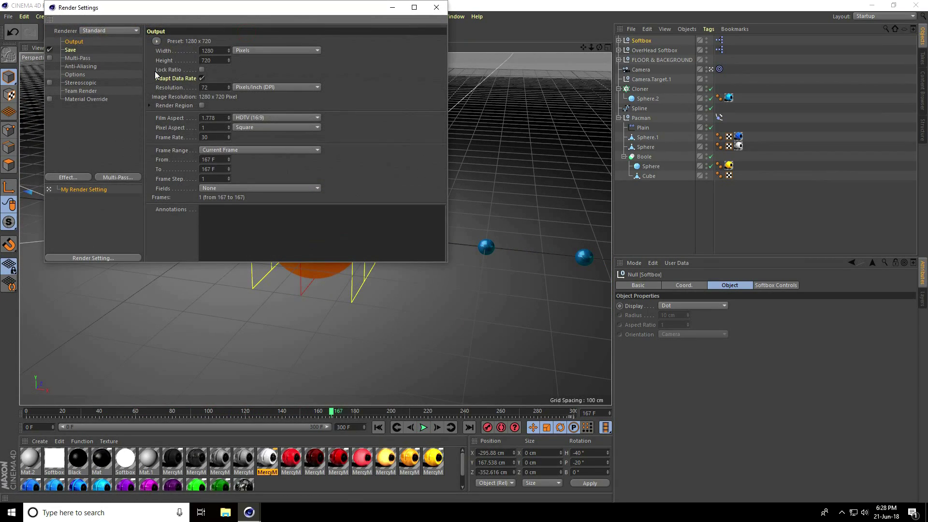
left_click(156, 41)
mouse_move(174, 71)
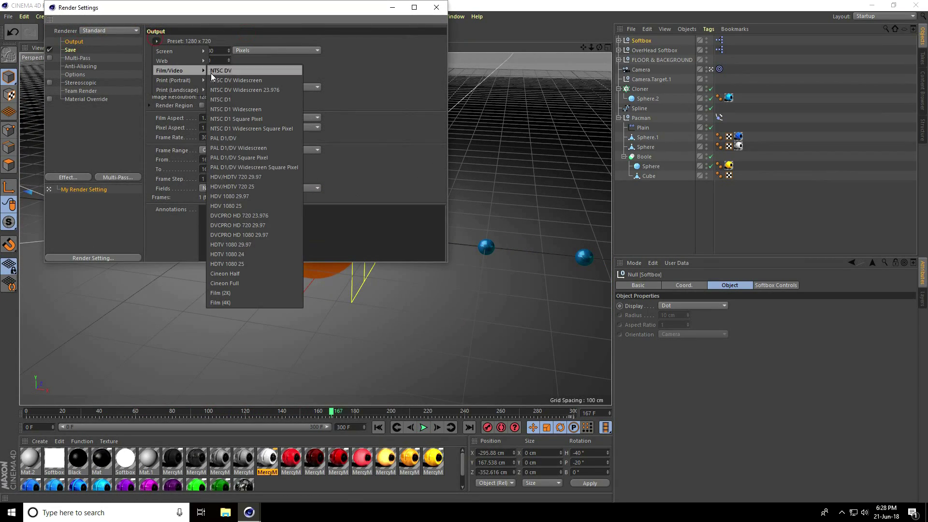
left_click(256, 244)
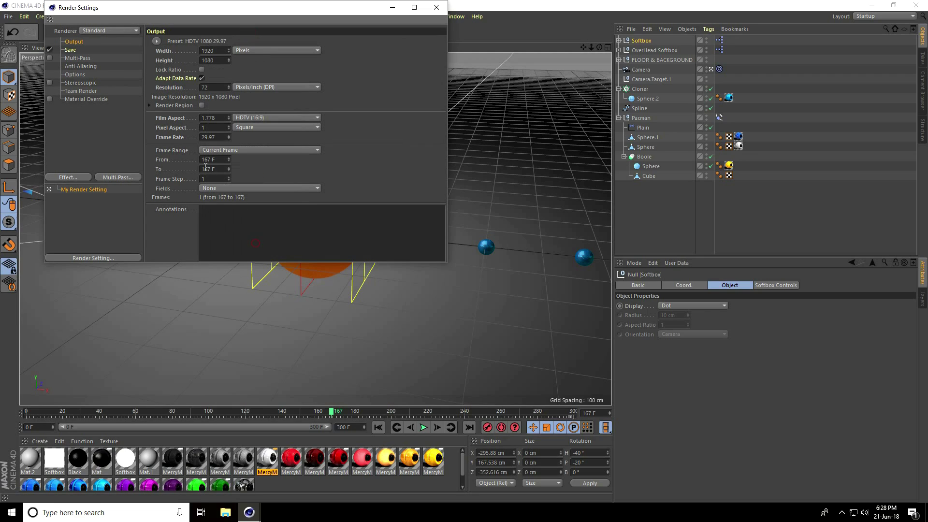
left_click(236, 151)
left_click(231, 178)
Step: Add Ambient Occlusion and Global Illumination effects, and set anti-aliasing to Best
left_click(68, 177)
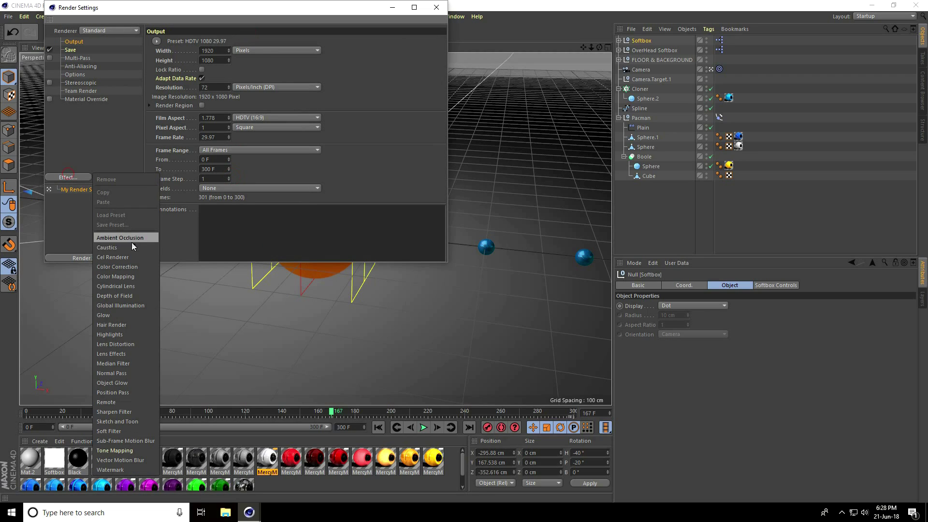
left_click(128, 235)
left_click(68, 177)
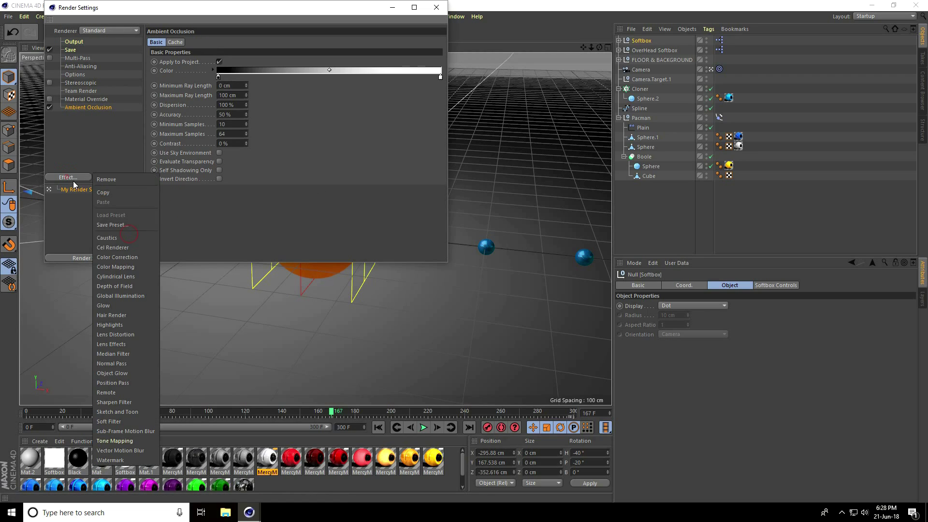
left_click(127, 296)
left_click(74, 66)
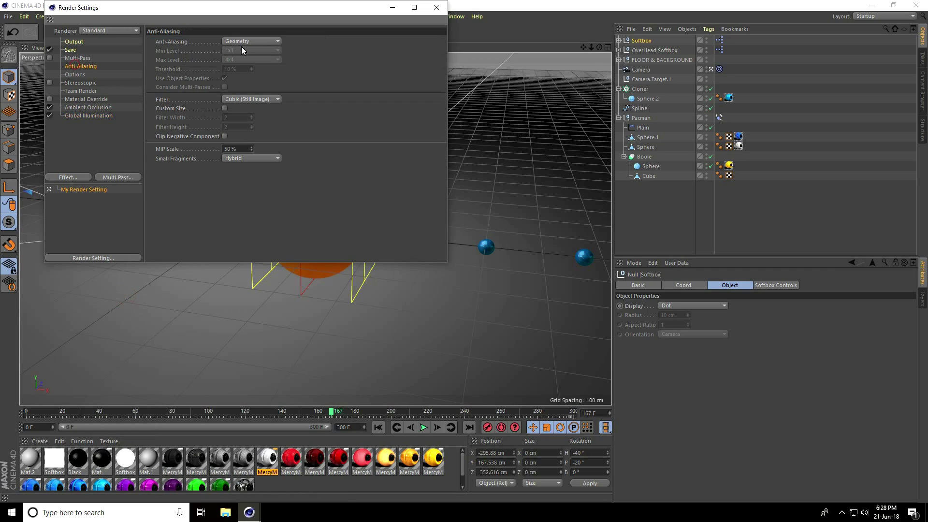
left_click(242, 42)
left_click(242, 68)
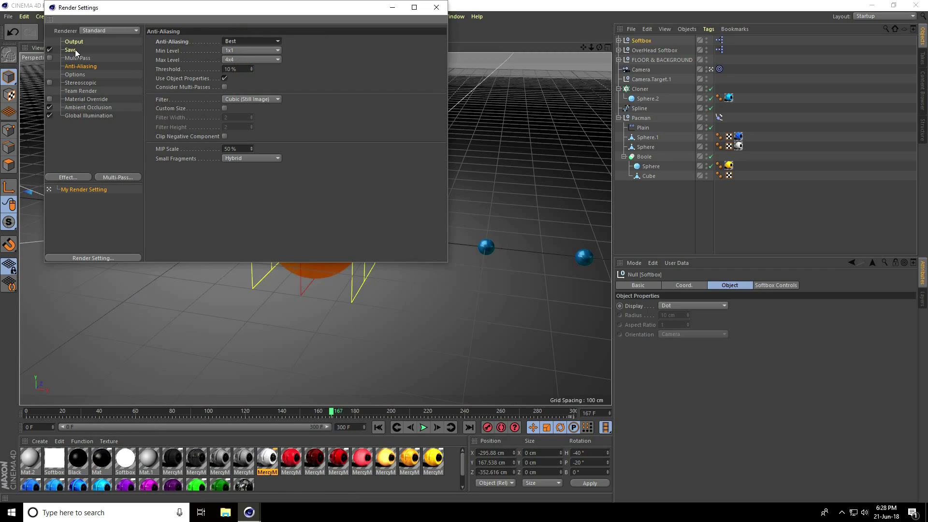
Step: Set the saved output format to AVI
left_click(72, 50)
left_click(222, 67)
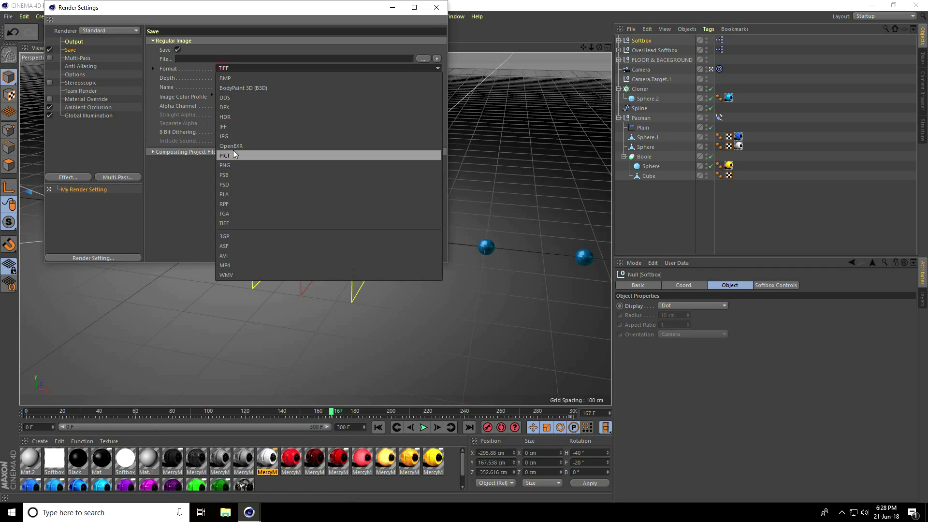
left_click(229, 257)
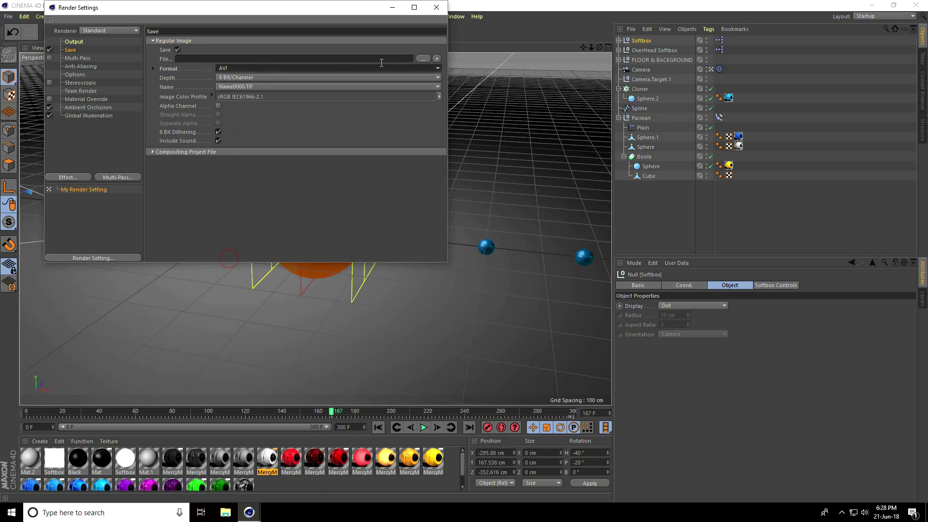
Step: Save the render as file 'a' in a new Desktop folder named 'animationn'
left_click(421, 58)
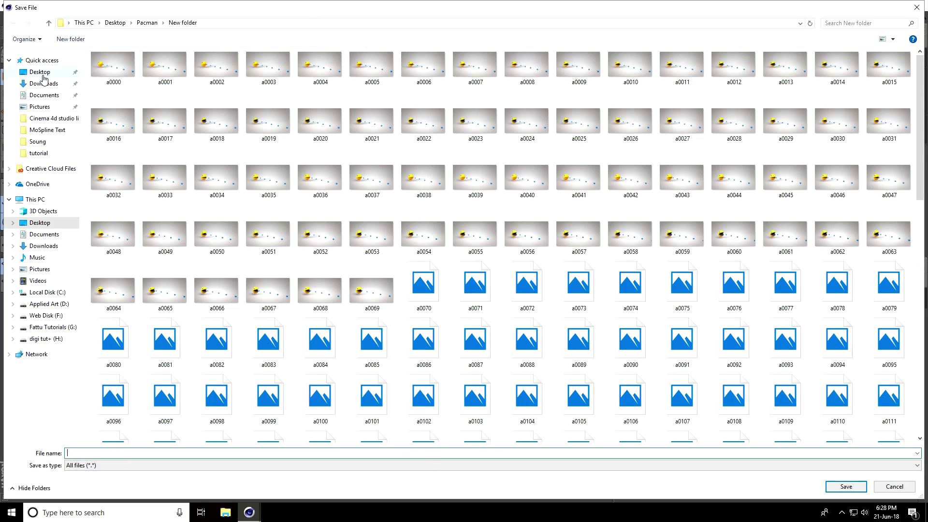
left_click(39, 71)
right_click(179, 179)
mouse_move(215, 293)
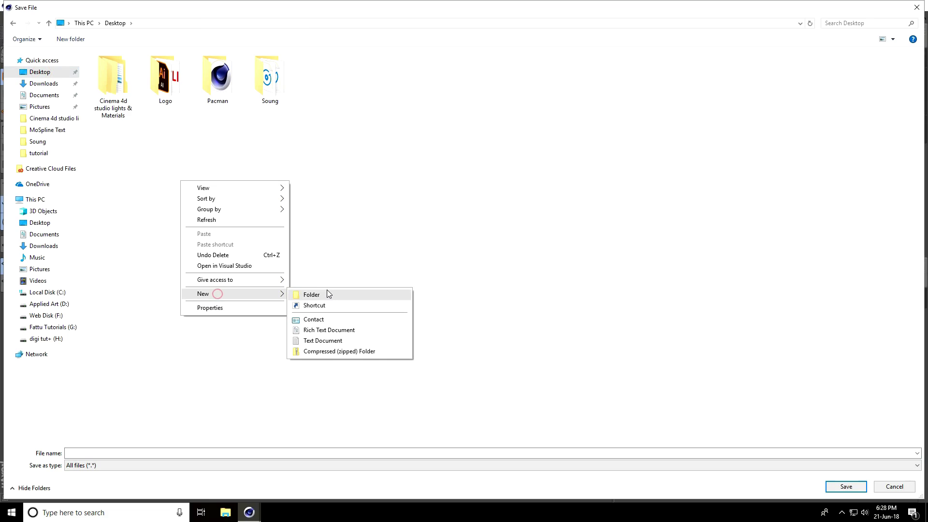
left_click(326, 292)
type("animationn")
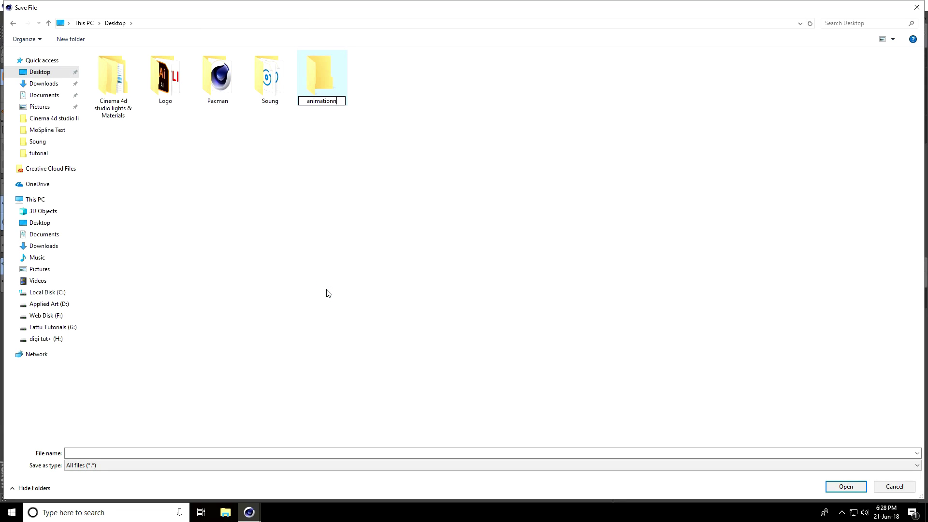
key("Return")
key("Return")
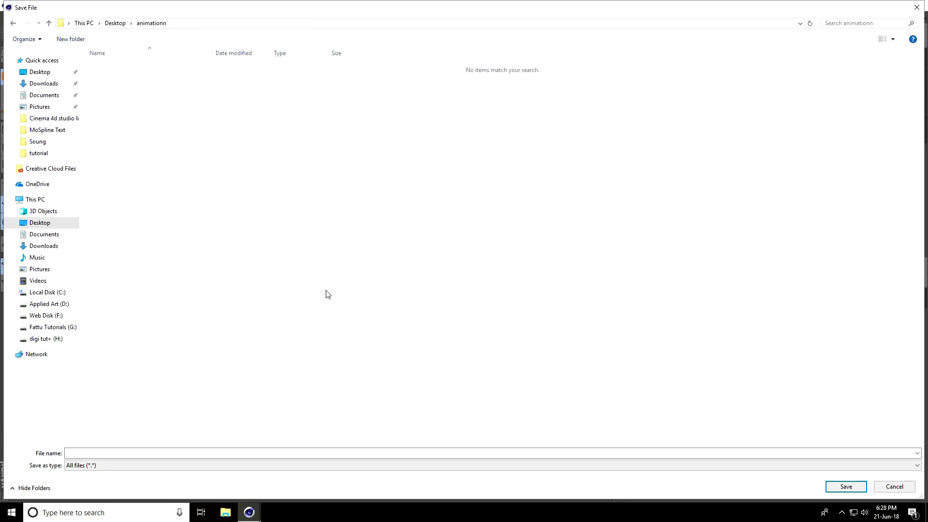
left_click(318, 451)
type("a")
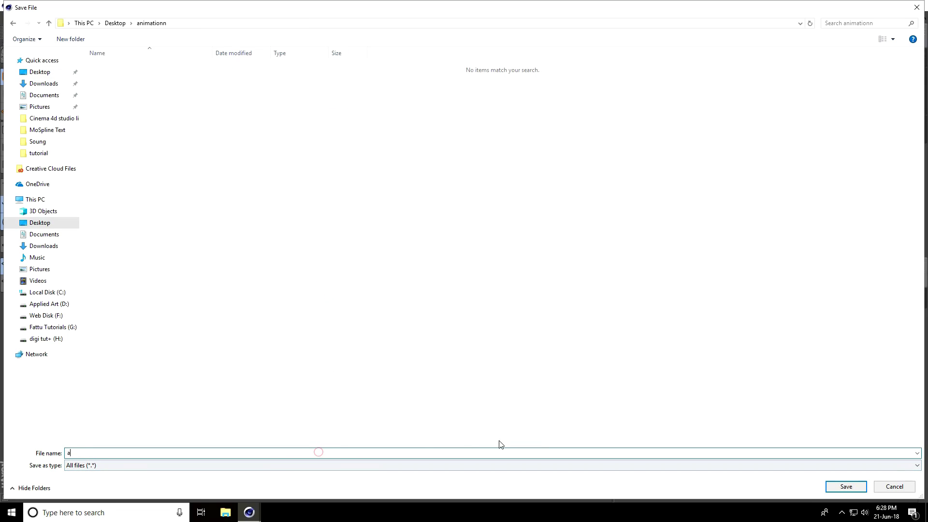
left_click(834, 486)
Step: Close Render Settings, render to the Picture Viewer, and dismiss the missing asset warning
left_click(436, 7)
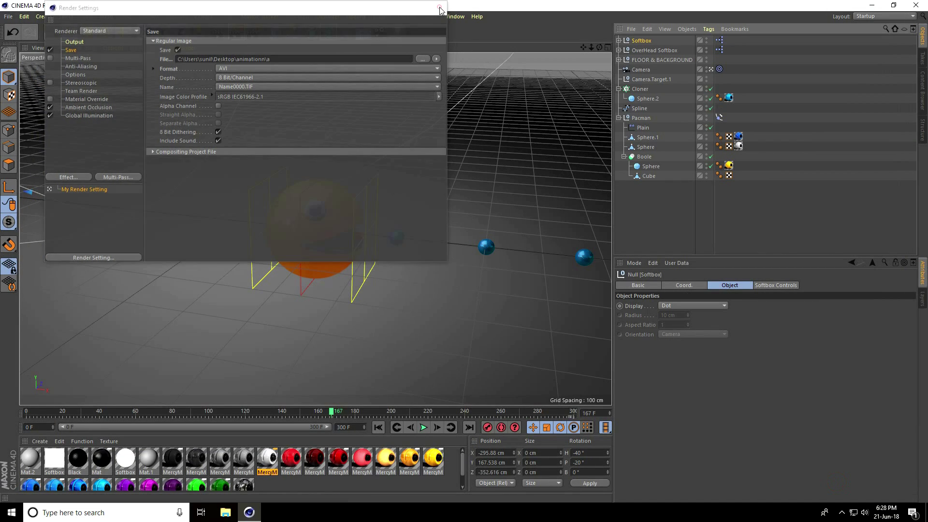
left_click(236, 32)
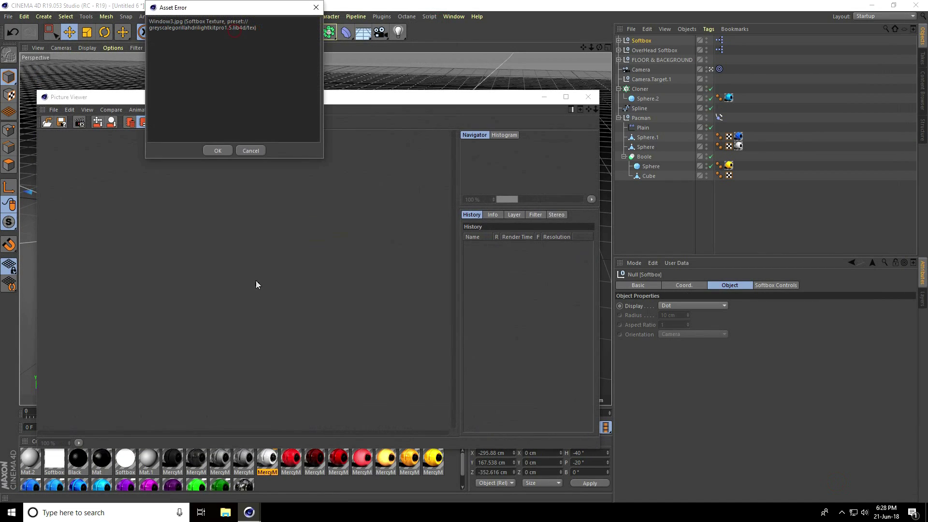
left_click(213, 150)
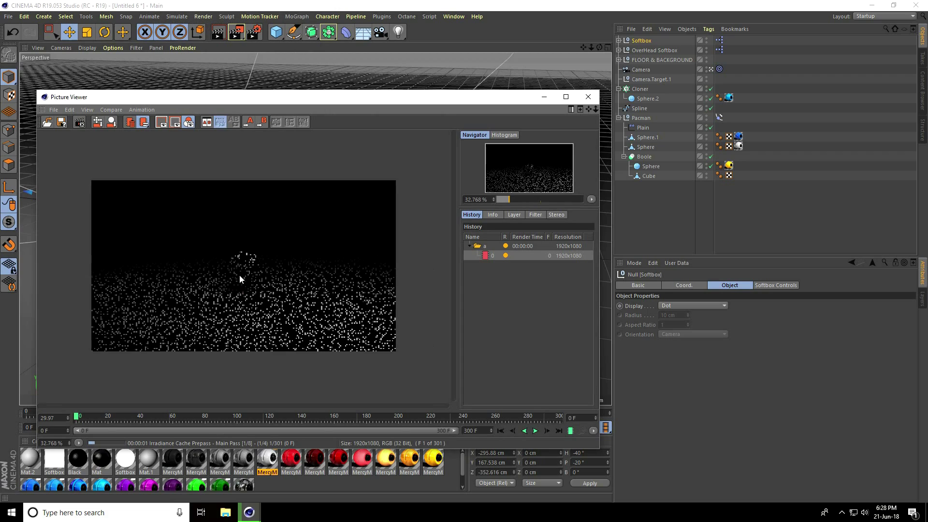